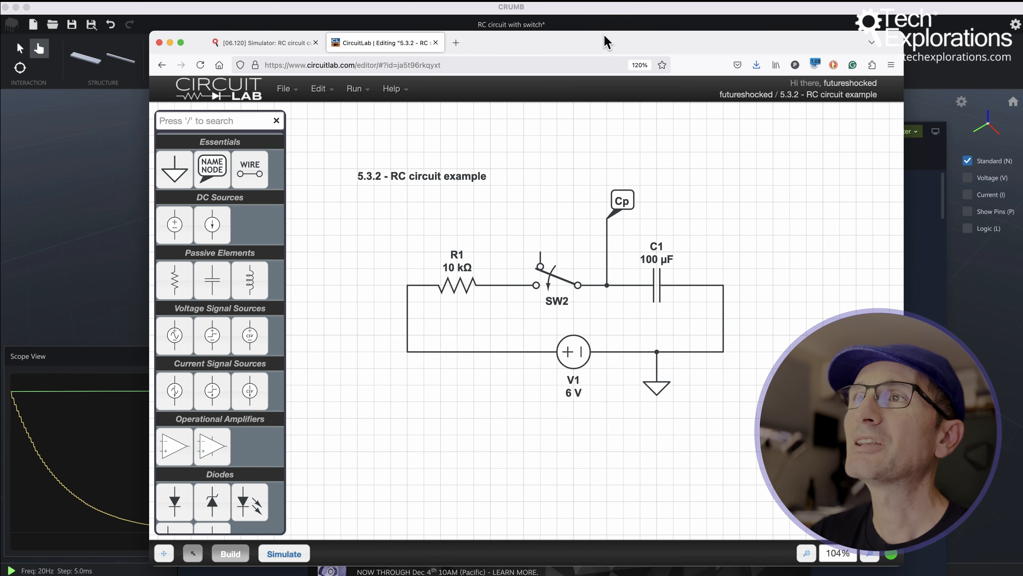
# Run the transient simulation of the RC circuit example in CircuitLab to plot the capacitor's voltage and current
pyautogui.moveTo(604, 38); pyautogui.dragTo(616, 39)
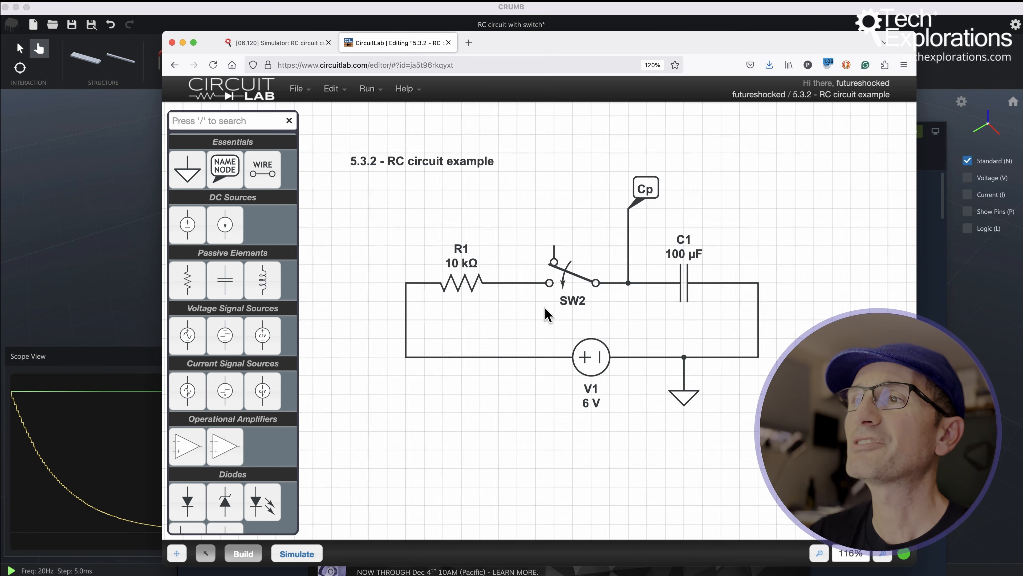
pyautogui.scroll(-5, 546, 315)
pyautogui.scroll(8, 546, 315)
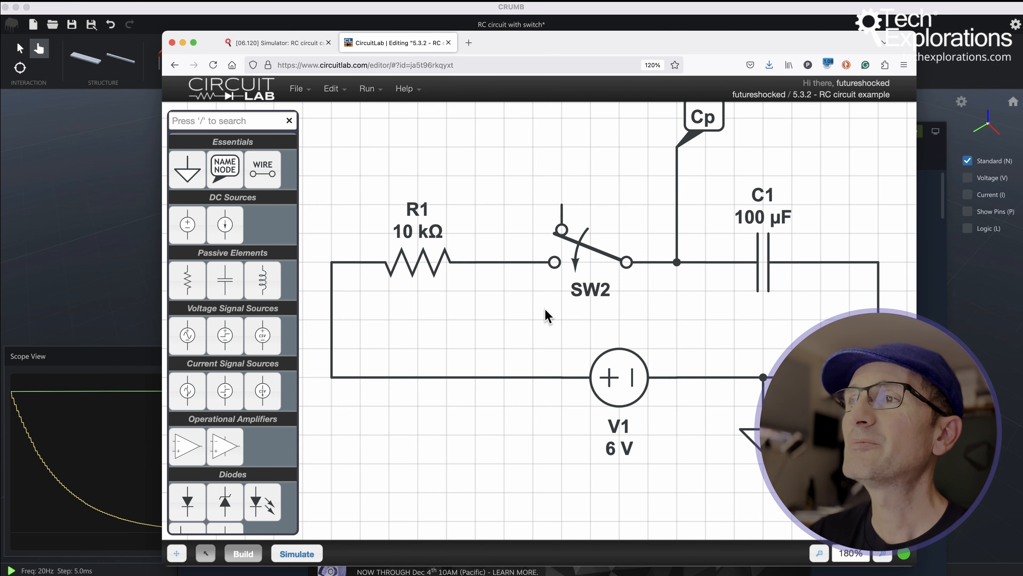
pyautogui.scroll(-1, 521, 343)
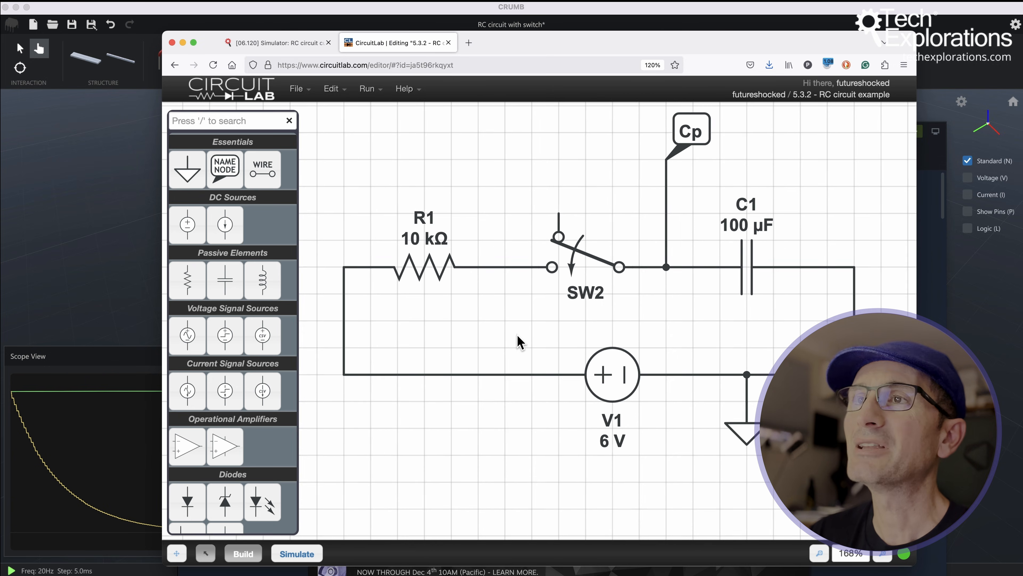
pyautogui.click(292, 555)
pyautogui.click(220, 423)
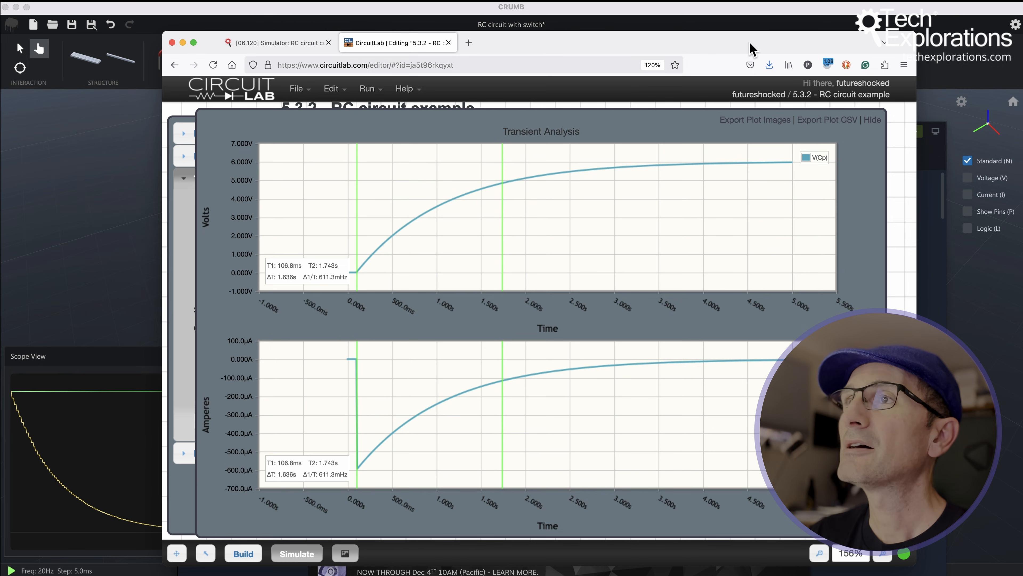
pyautogui.moveTo(750, 50); pyautogui.dragTo(631, 75)
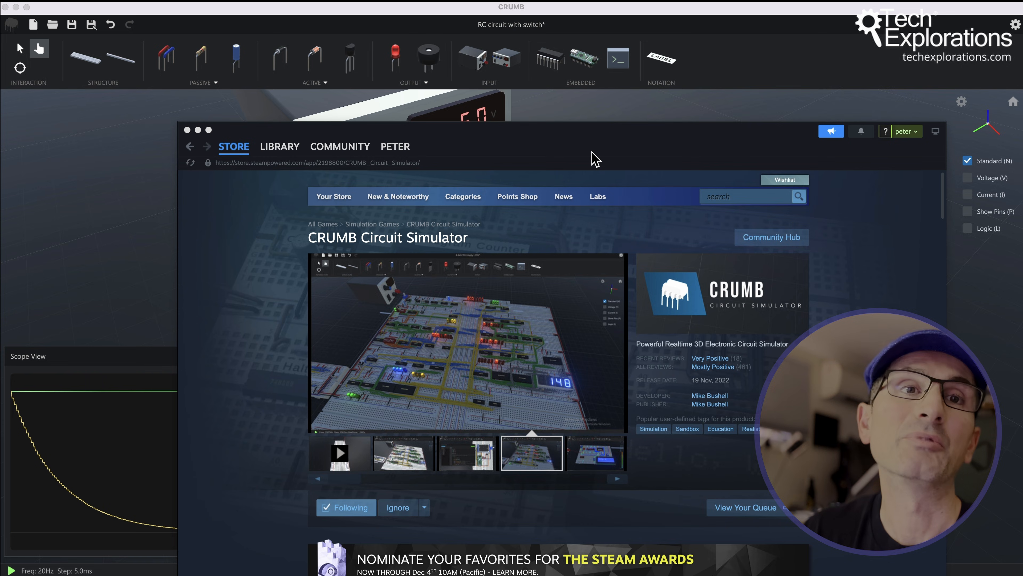
pyautogui.moveTo(606, 136); pyautogui.dragTo(617, 94)
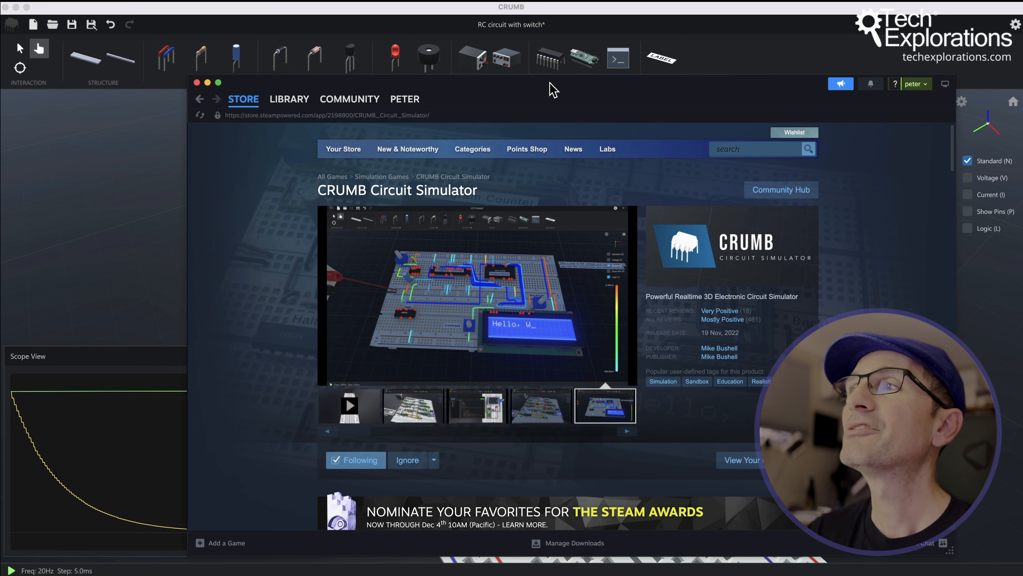
pyautogui.moveTo(553, 89); pyautogui.dragTo(520, 81)
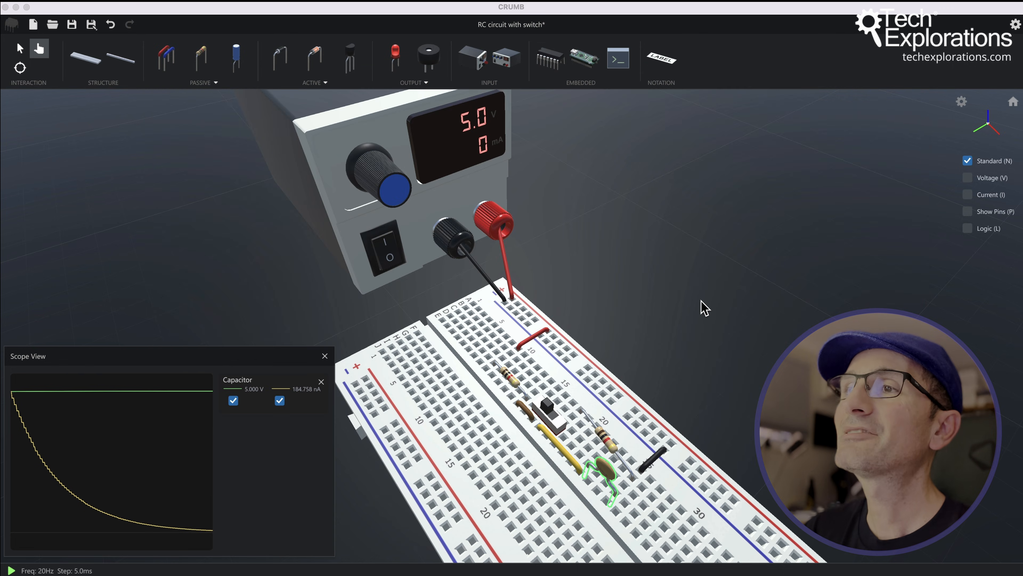
# Switch to CRUMB and flip the breadboard's slide switch repeatedly to charge and discharge the capacitor on the scope
pyautogui.click(701, 301)
pyautogui.click(549, 409)
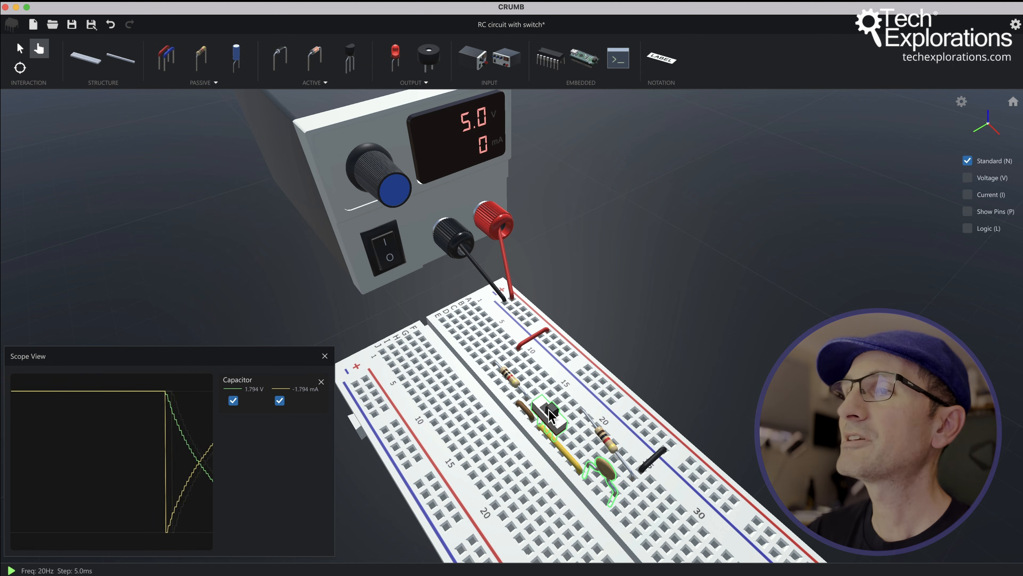
pyautogui.click(548, 409)
pyautogui.click(548, 410)
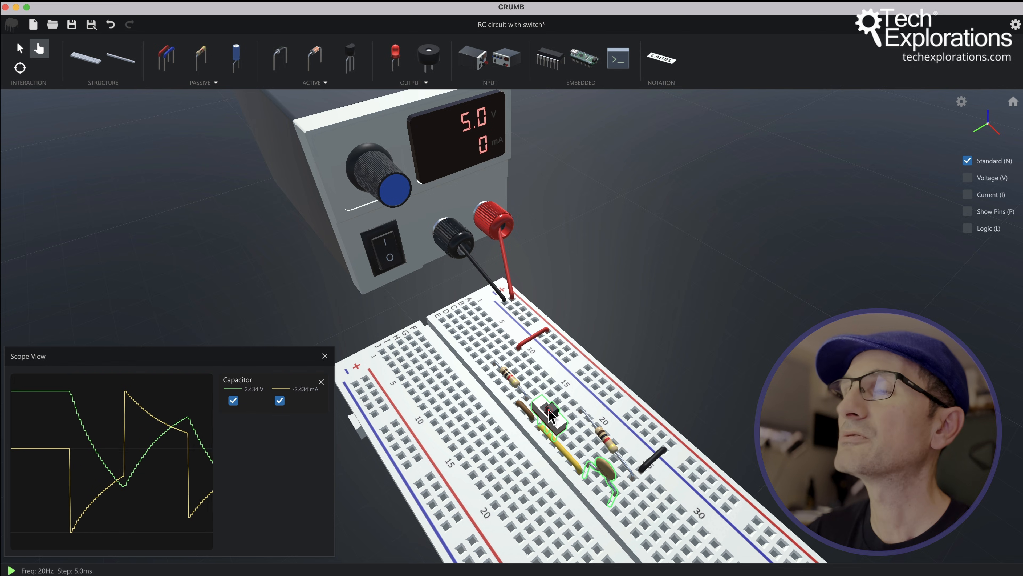
pyautogui.click(548, 409)
pyautogui.click(548, 409)
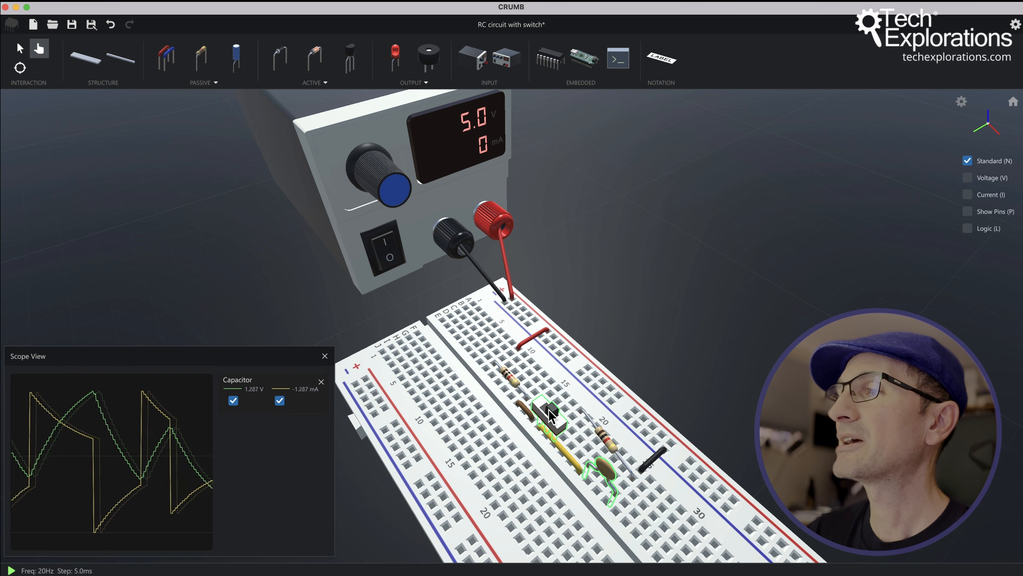
pyautogui.click(548, 410)
pyautogui.click(550, 411)
# Flip the slide switch one position at a time, pausing to watch the capacitor's charge and discharge curves
pyautogui.moveTo(669, 406)
pyautogui.mouseDown()
pyautogui.moveTo(785, 356)
pyautogui.moveTo(785, 373)
pyautogui.moveTo(817, 381)
pyautogui.mouseUp()
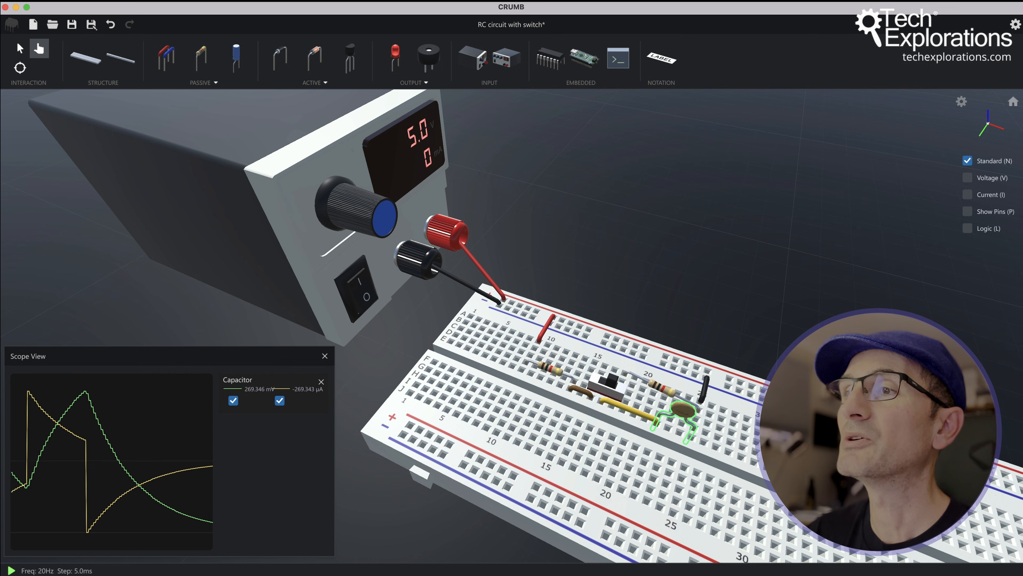
pyautogui.click(605, 377)
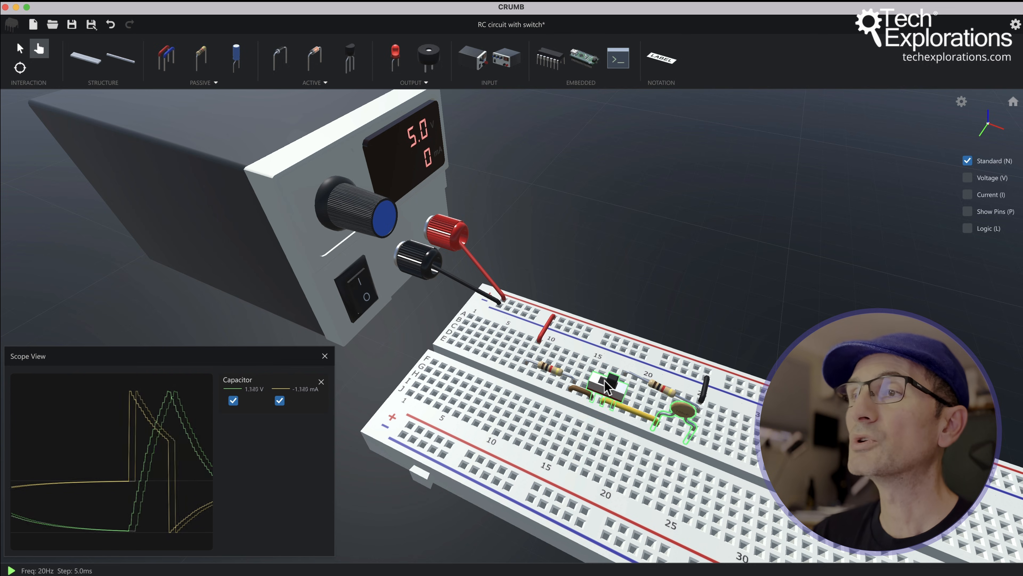
pyautogui.click(604, 381)
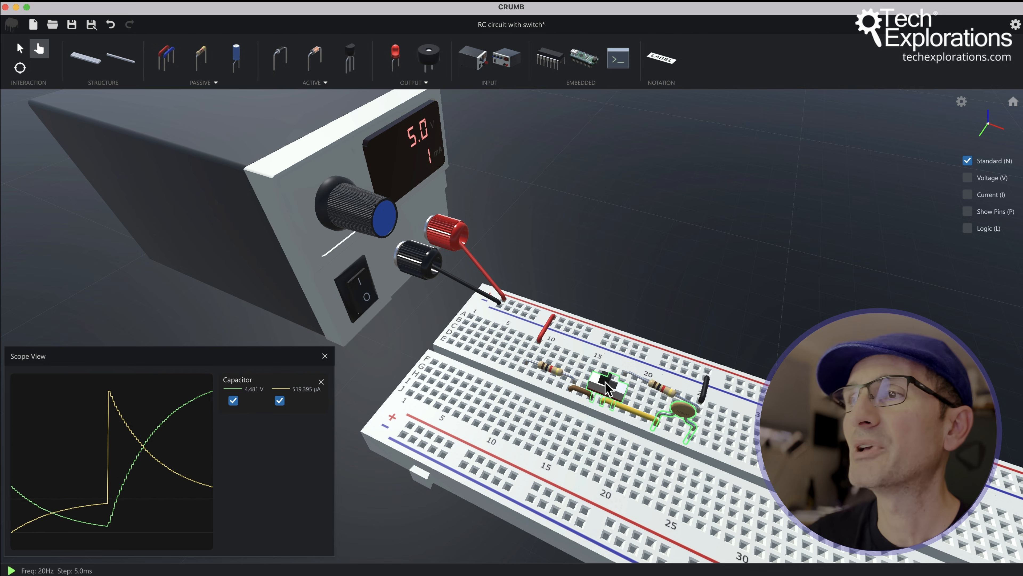
pyautogui.click(607, 384)
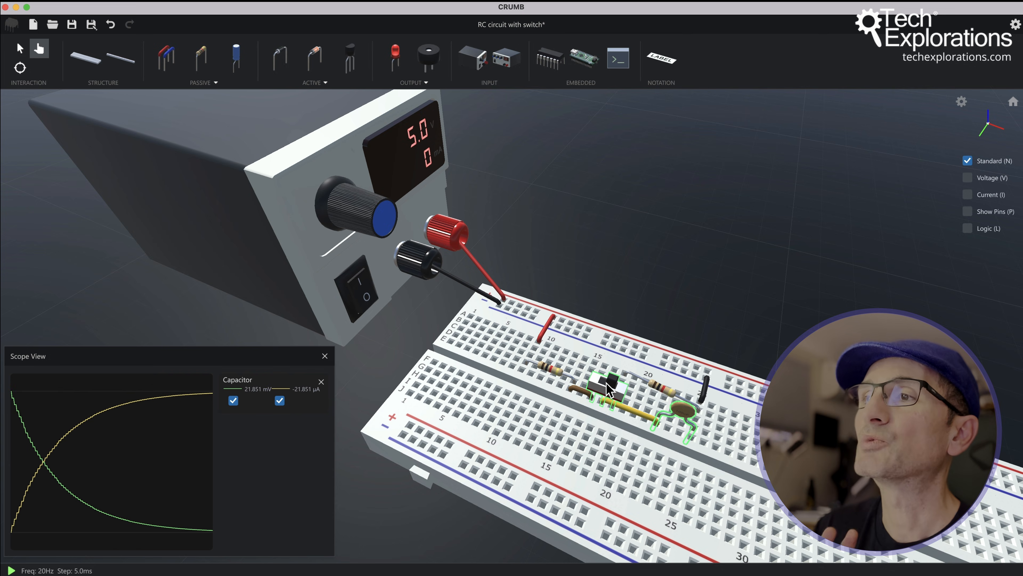
pyautogui.click(606, 382)
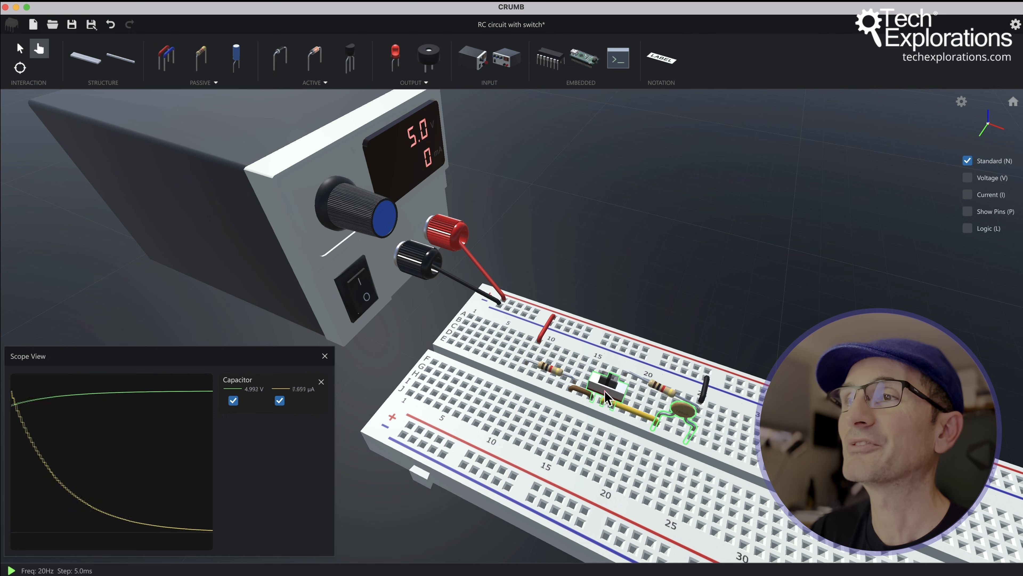
pyautogui.click(604, 389)
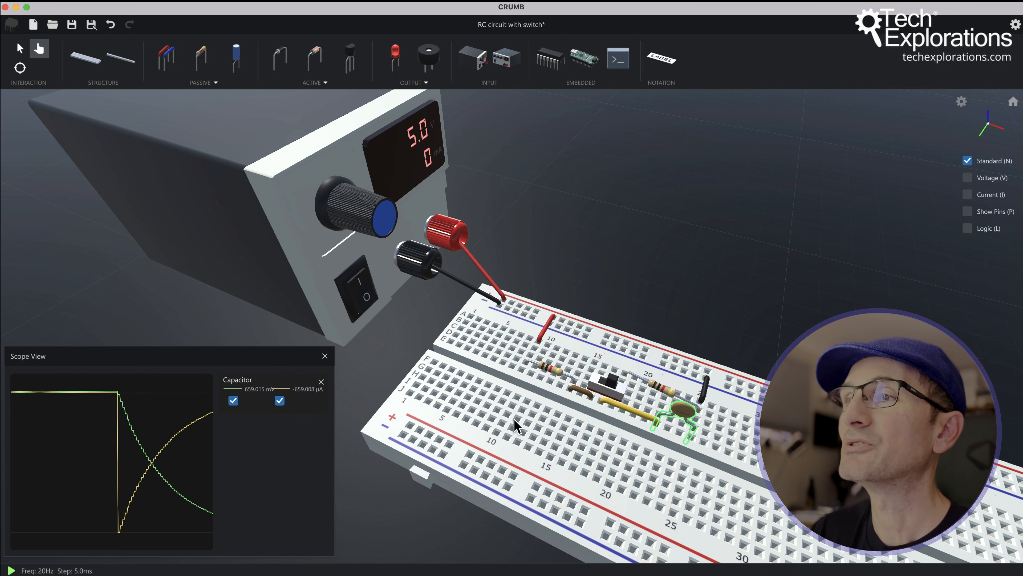
# Flip the slide switch in quick succession to trace partial charge cycles, and move the Scope View slightly inward
pyautogui.moveTo(589, 448); pyautogui.dragTo(530, 441)
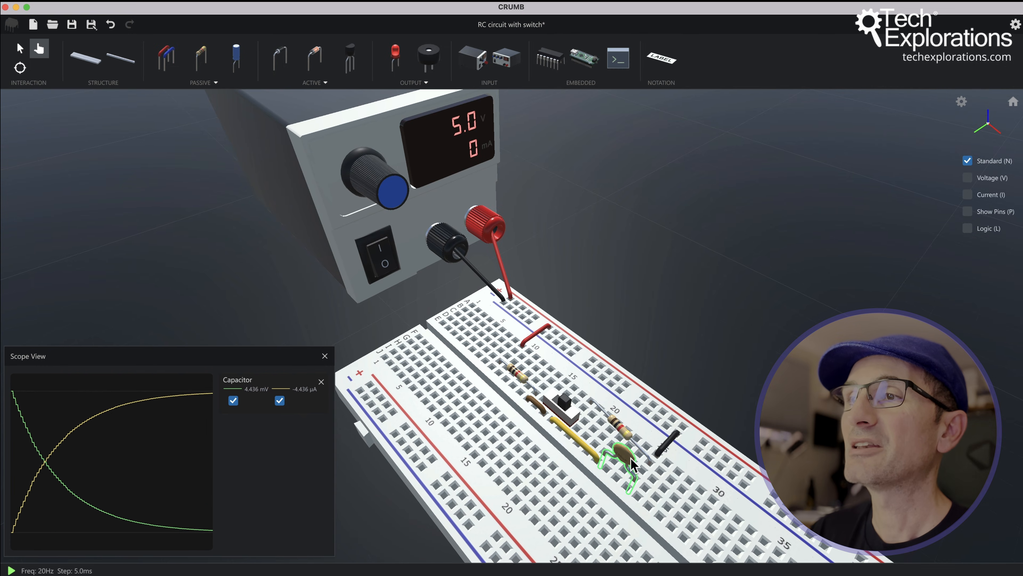
pyautogui.moveTo(625, 464); pyautogui.dragTo(659, 452)
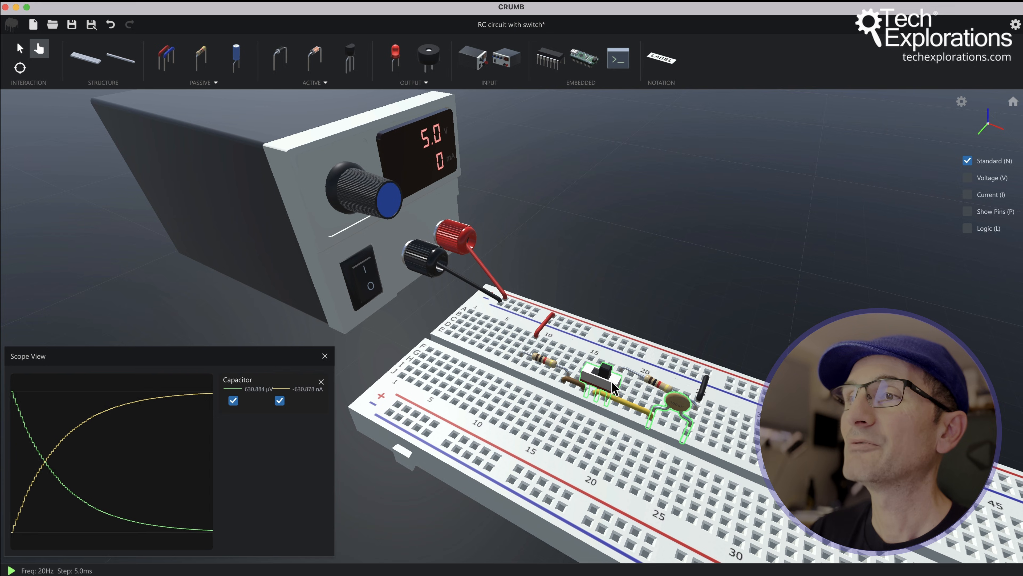
pyautogui.click(602, 373)
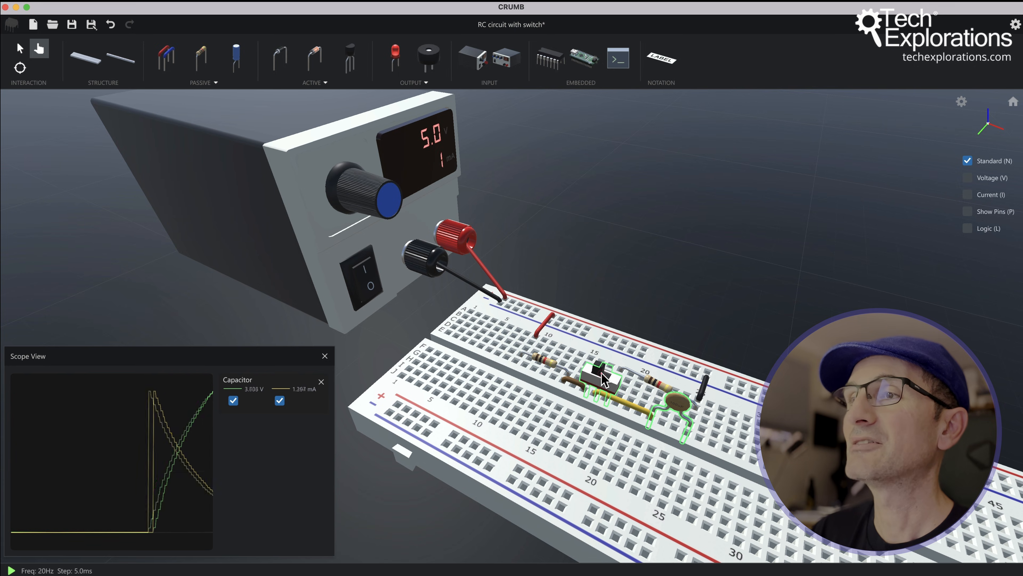
pyautogui.click(602, 374)
pyautogui.click(602, 373)
pyautogui.click(601, 374)
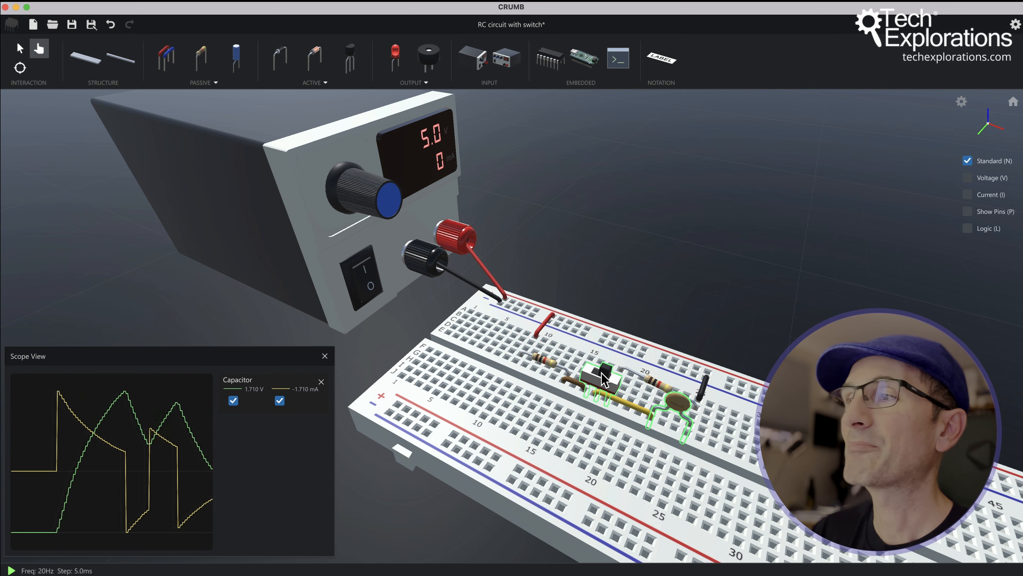
pyautogui.click(602, 374)
pyautogui.moveTo(137, 365); pyautogui.dragTo(159, 353)
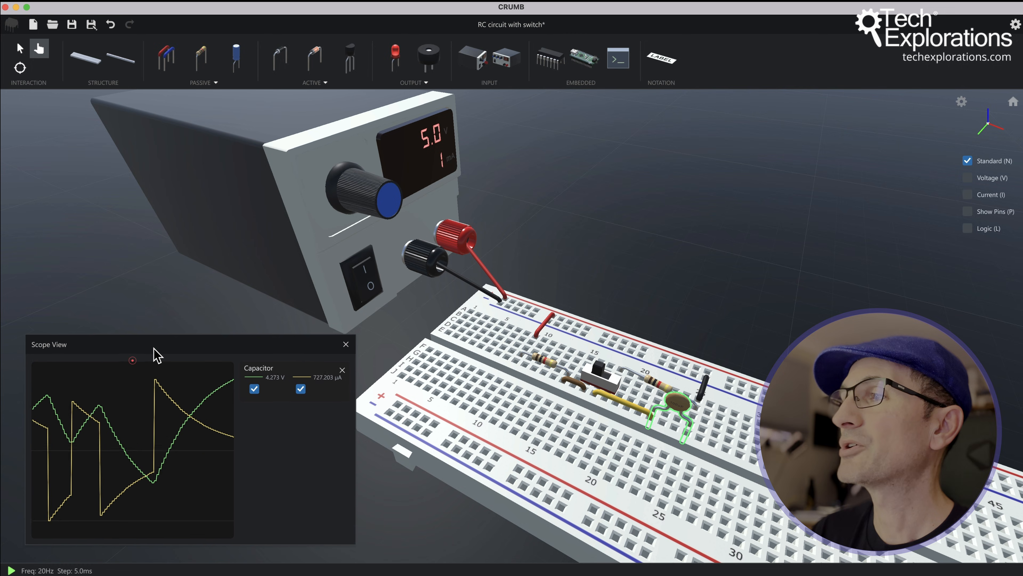
pyautogui.click(603, 376)
pyautogui.click(603, 375)
pyautogui.click(603, 375)
pyautogui.click(603, 376)
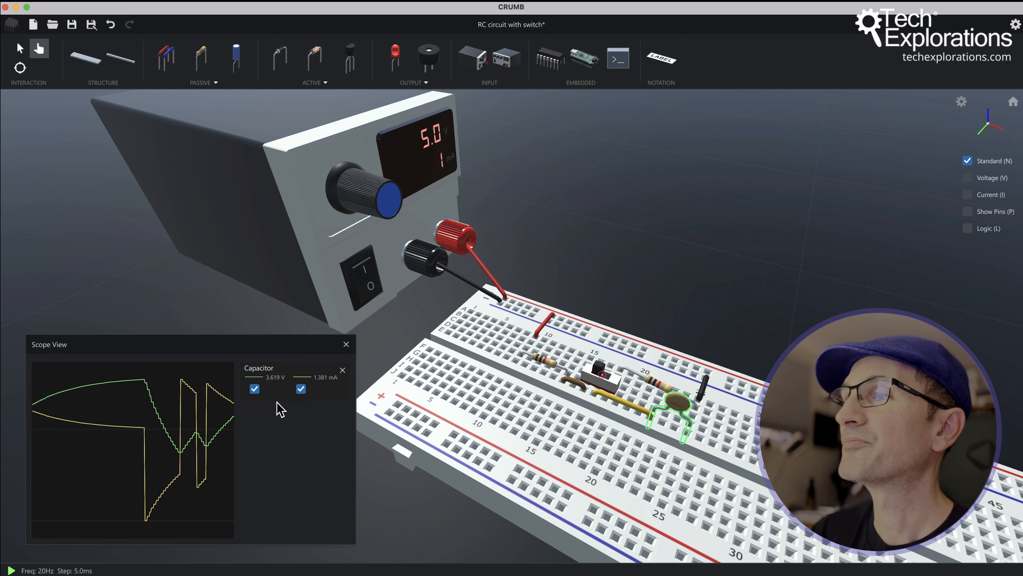
# Hide the capacitor's current trace in the Scope View and show it again
pyautogui.click(301, 389)
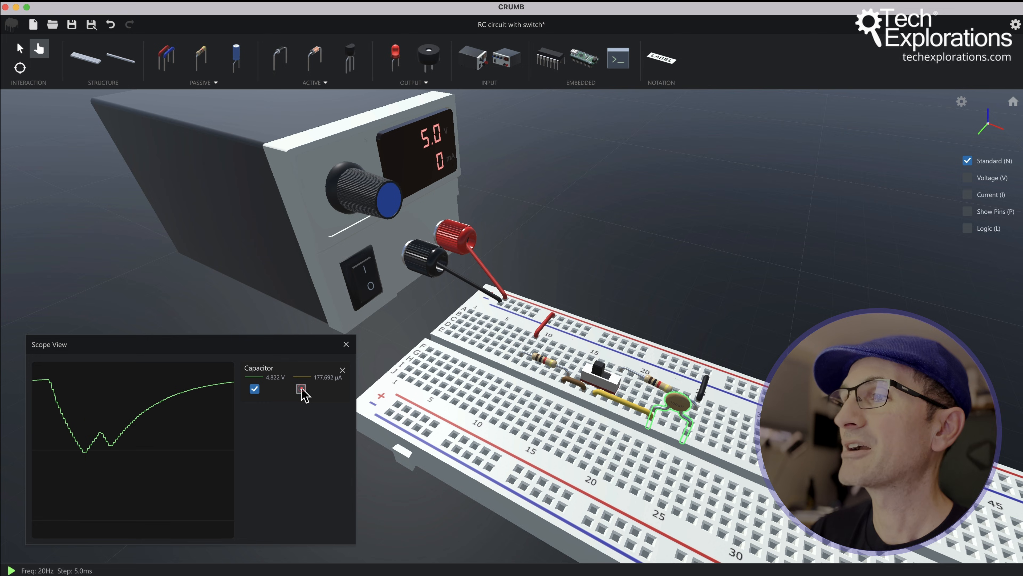
pyautogui.click(301, 389)
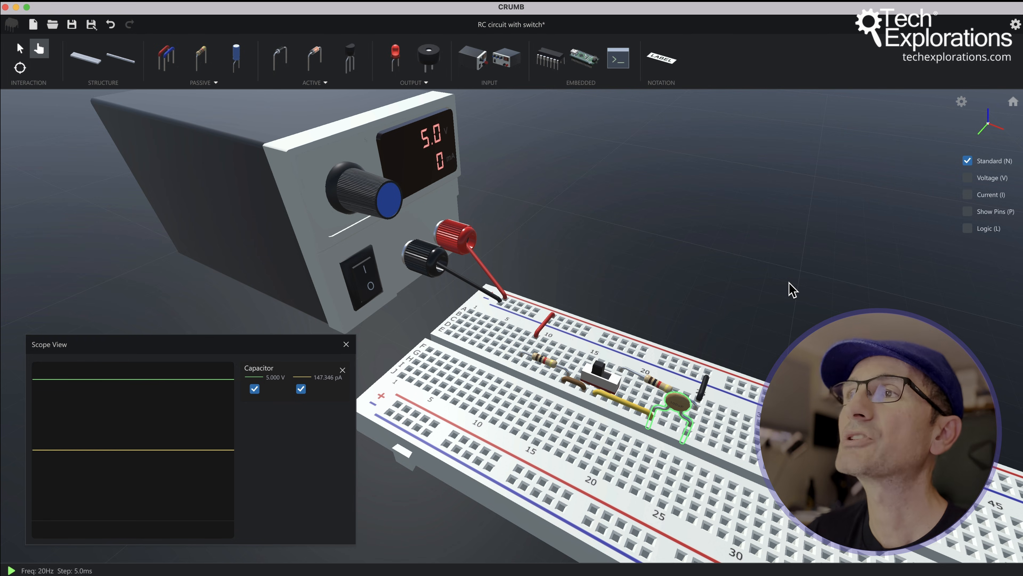
# Start a new empty design and close the Scope View
pyautogui.press('super+n')
pyautogui.click(345, 344)
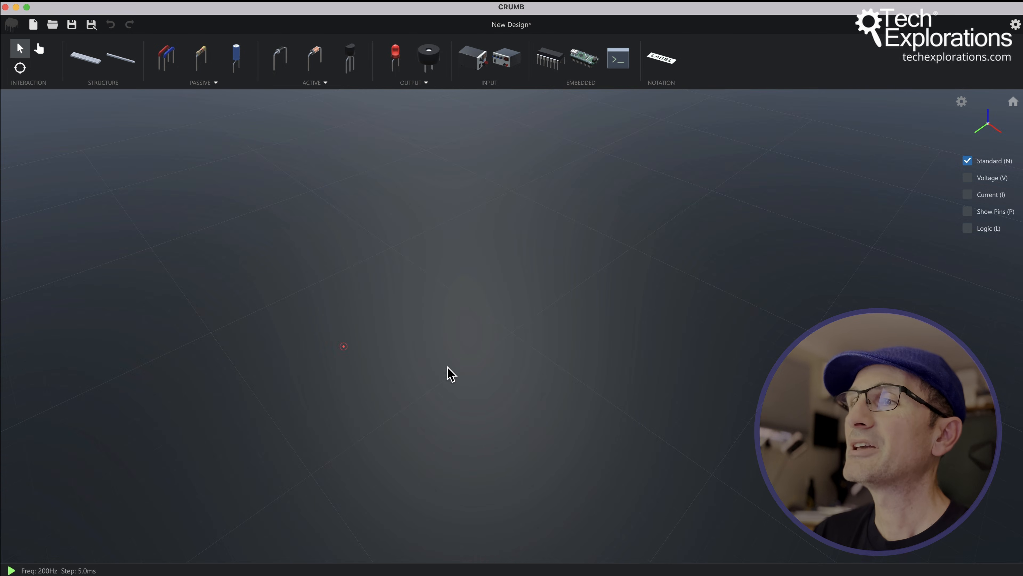
pyautogui.moveTo(560, 382)
pyautogui.mouseDown()
pyautogui.moveTo(613, 411)
pyautogui.moveTo(589, 366)
pyautogui.moveTo(621, 390)
pyautogui.moveTo(709, 398)
pyautogui.mouseUp()
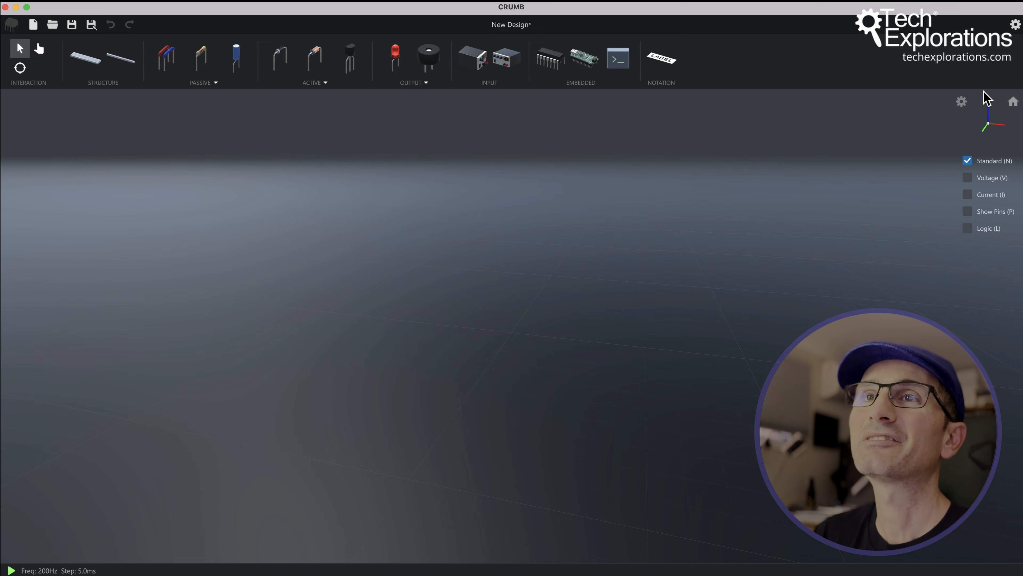
# Examine the viewport's shadow, projection and lighting options and the simulation frequency and time step settings
pyautogui.click(962, 102)
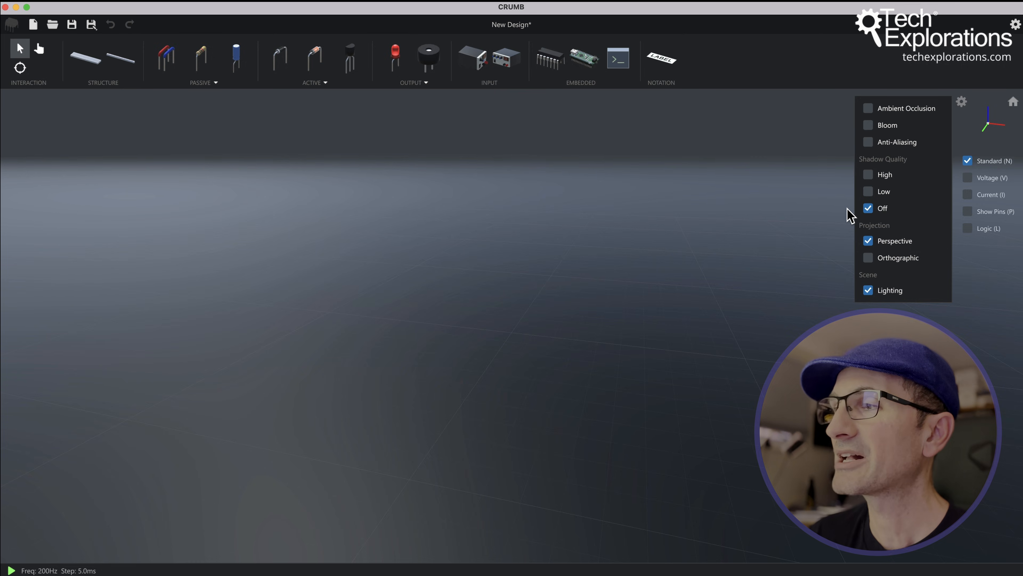
pyautogui.click(578, 370)
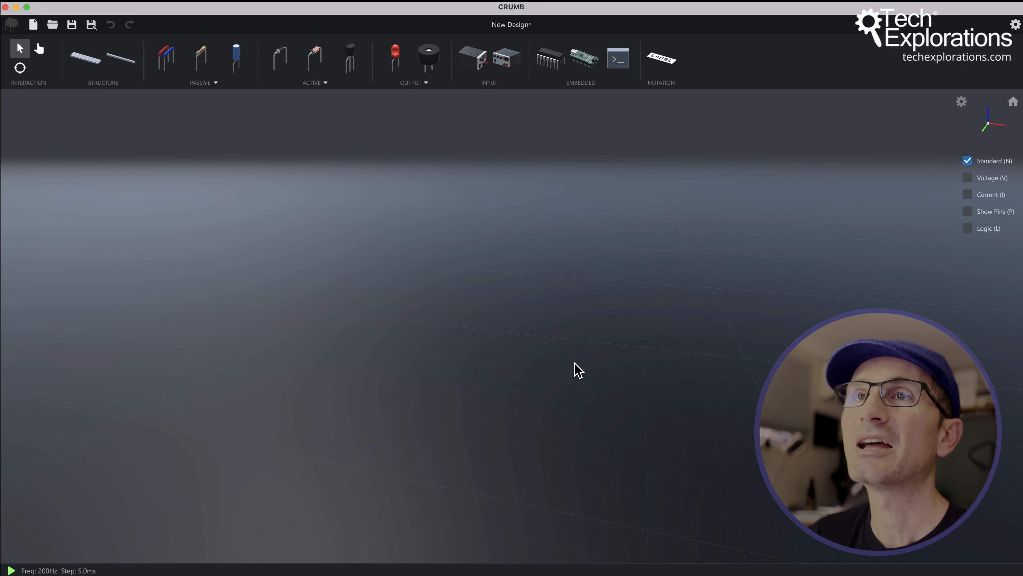
pyautogui.click(1016, 24)
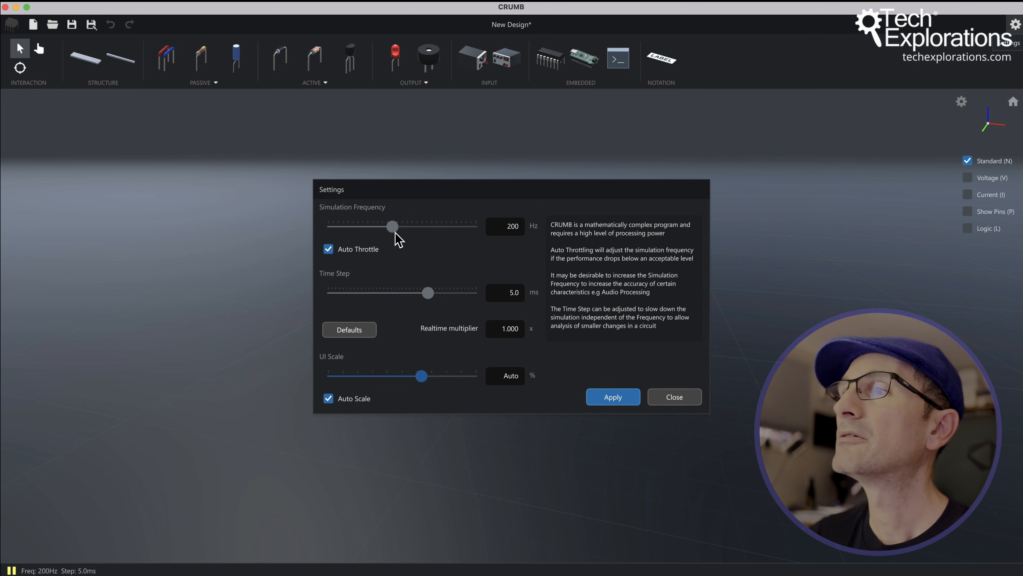
pyautogui.moveTo(393, 232)
pyautogui.mouseDown()
pyautogui.moveTo(448, 230)
pyautogui.moveTo(372, 230)
pyautogui.moveTo(403, 234)
pyautogui.moveTo(392, 234)
pyautogui.mouseUp()
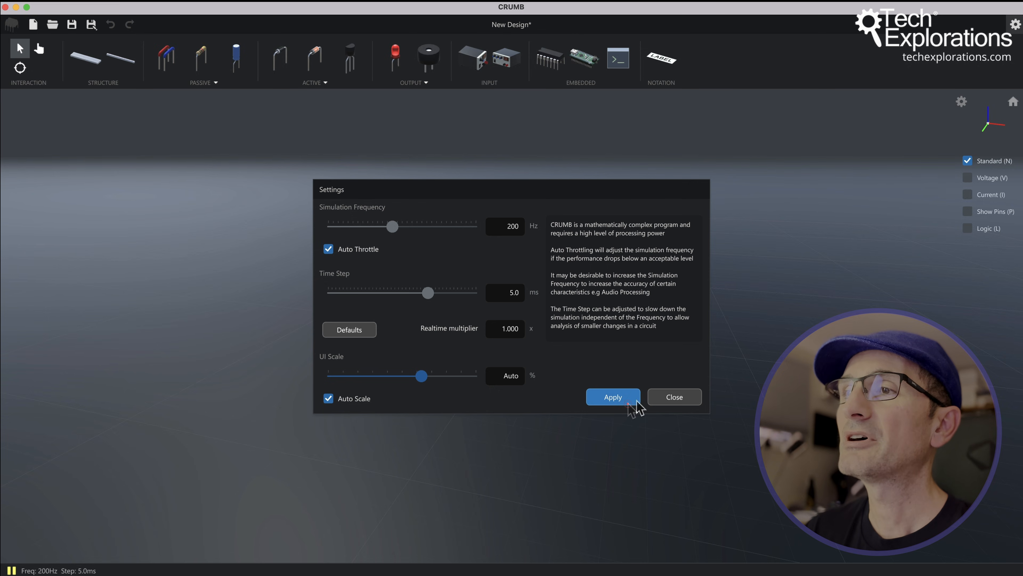
pyautogui.click(664, 398)
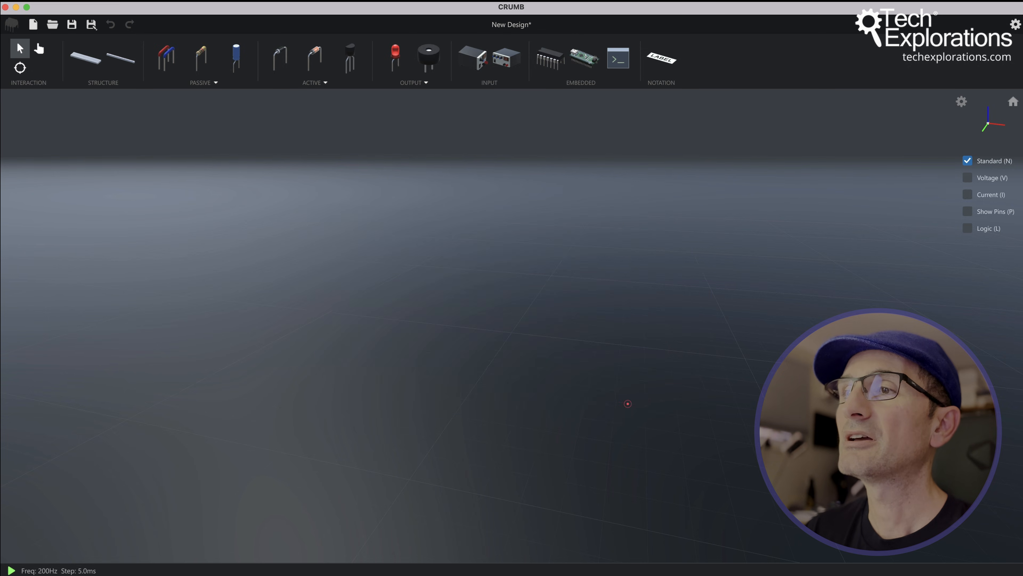
# Add a breadboard body to the empty scene and place it slightly nearer the viewer
pyautogui.click(86, 61)
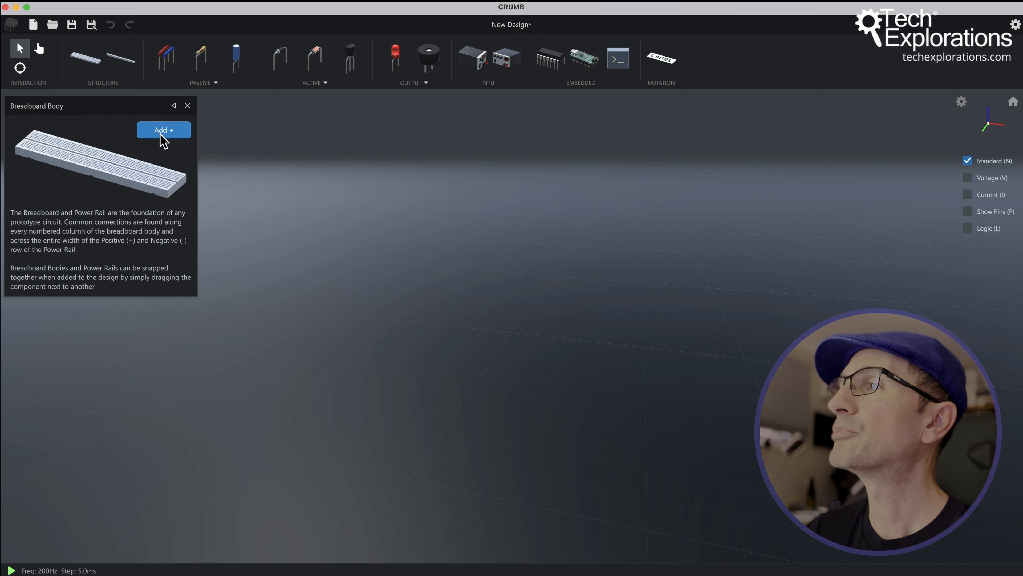
pyautogui.click(161, 133)
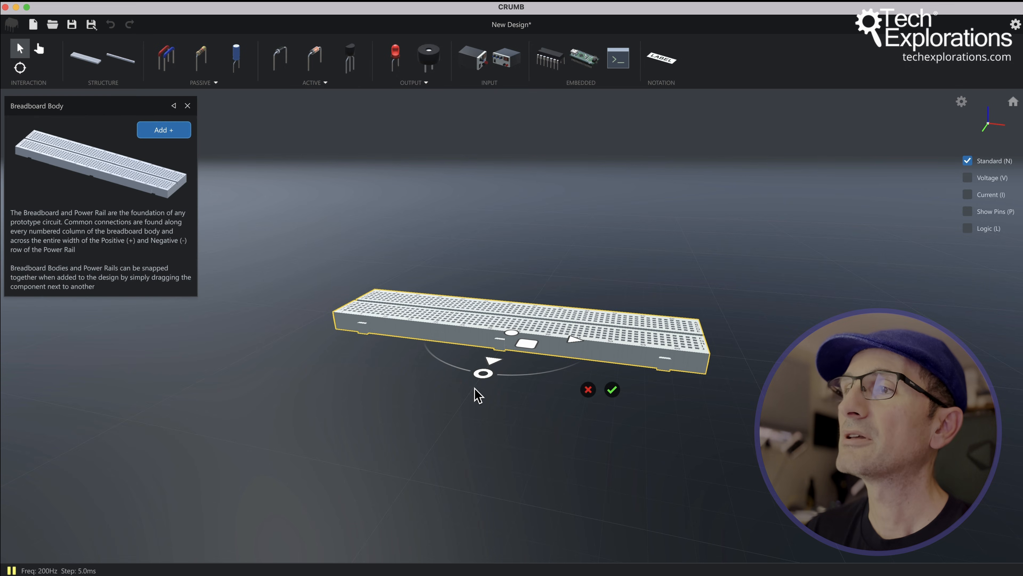
pyautogui.moveTo(488, 360); pyautogui.dragTo(430, 450)
pyautogui.click(577, 441)
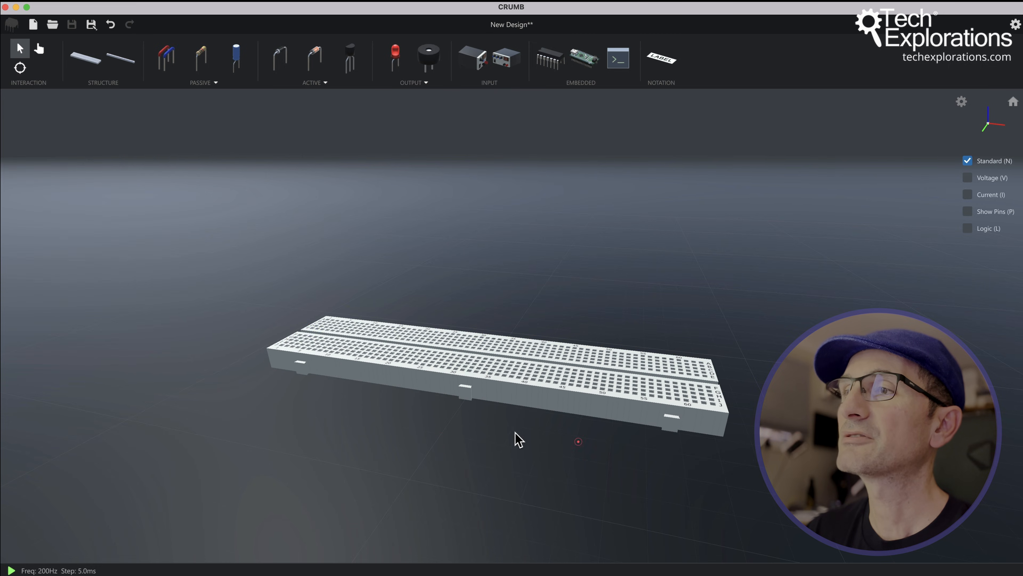
pyautogui.moveTo(514, 439); pyautogui.dragTo(508, 480)
pyautogui.scroll(5, 477, 432)
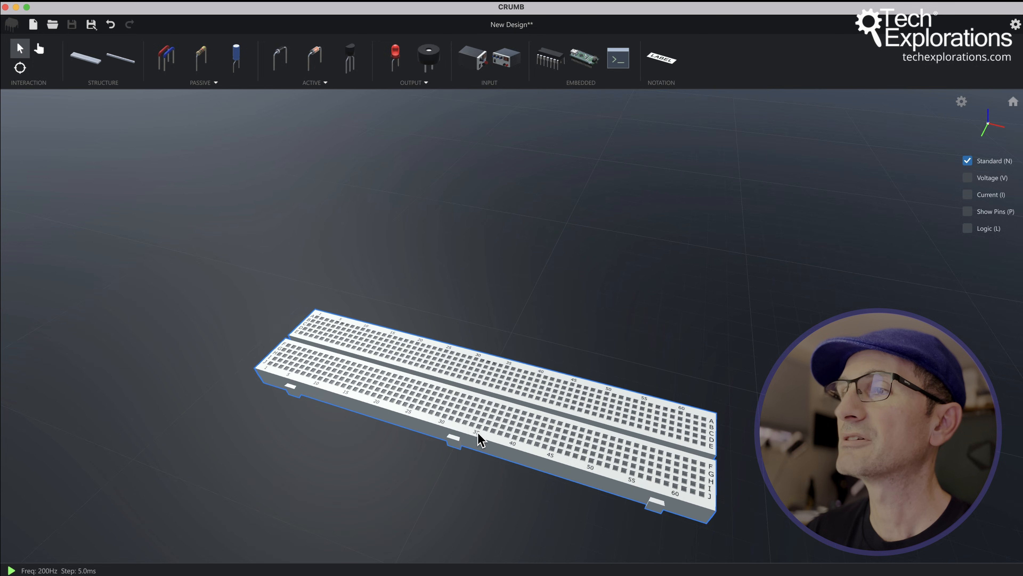
# Start a new resistor and set its resistance to 10000 ohms
pyautogui.scroll(-2, 466, 377)
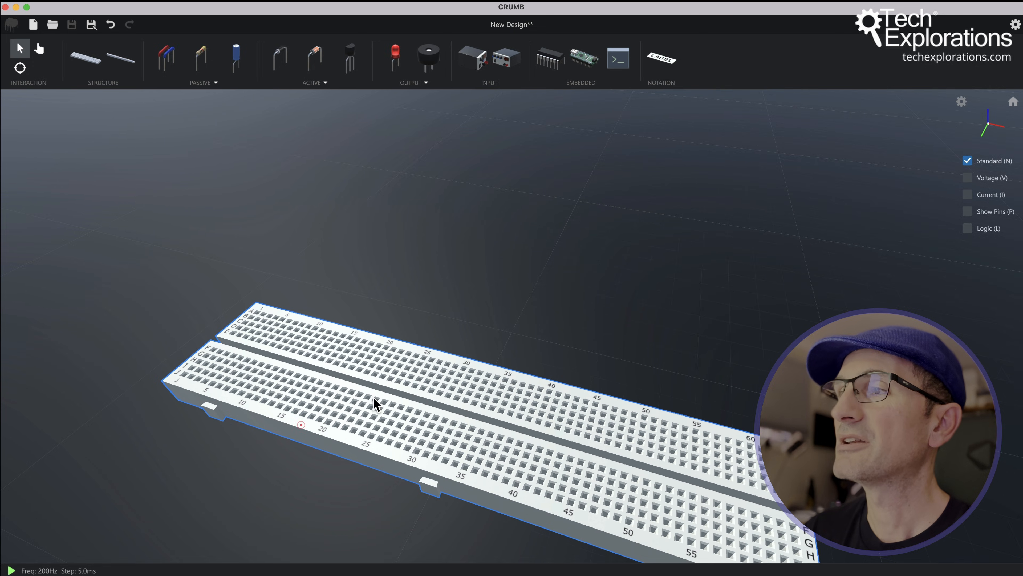
pyautogui.moveTo(346, 475); pyautogui.dragTo(367, 399)
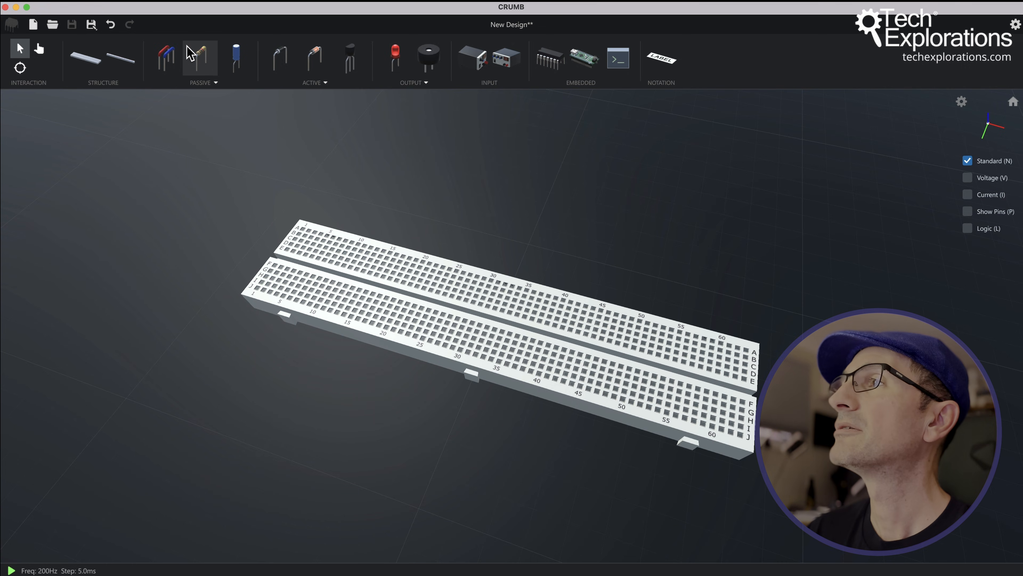
pyautogui.click(203, 59)
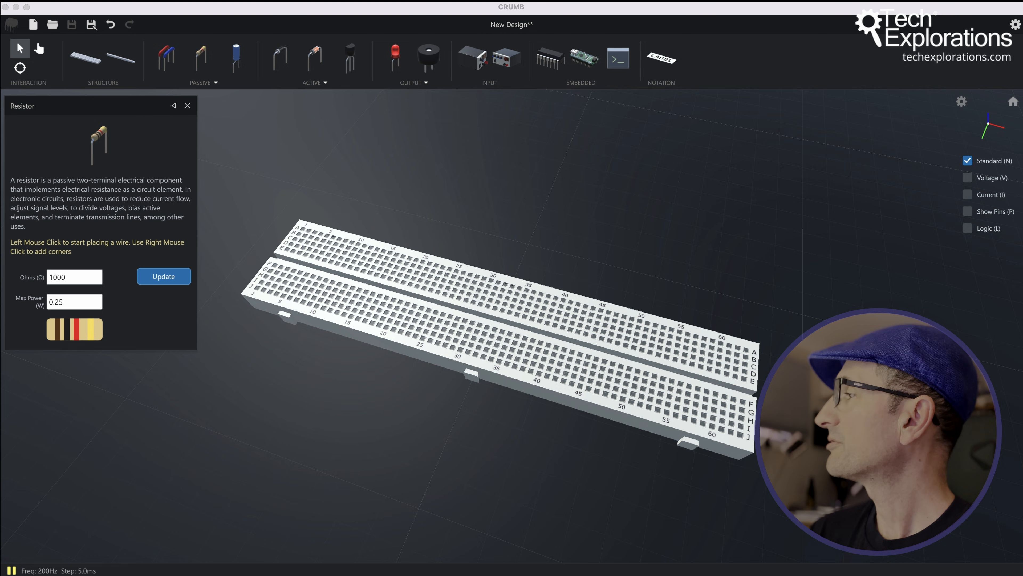
pyautogui.click(50, 277)
pyautogui.write('0')
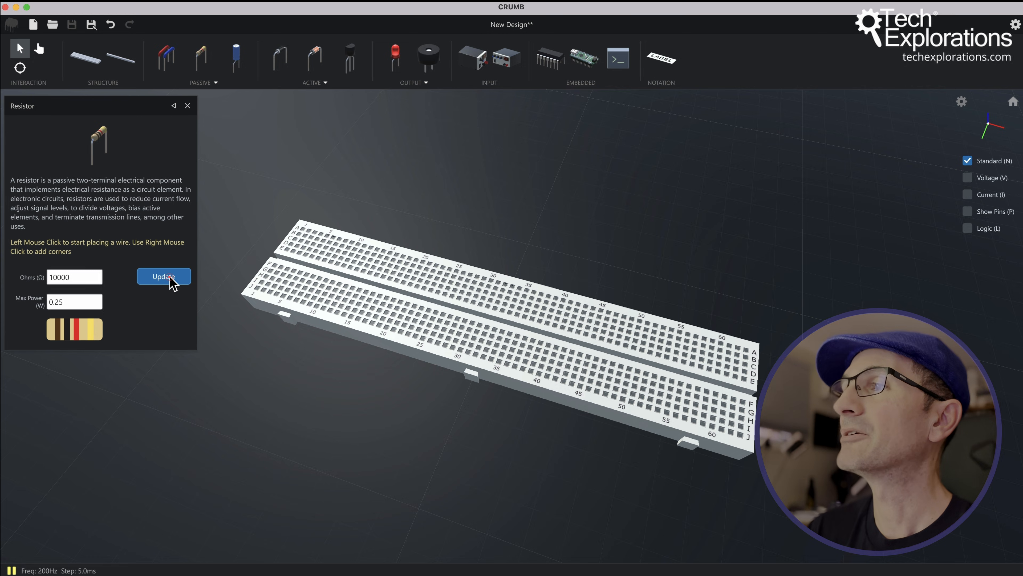
pyautogui.click(169, 277)
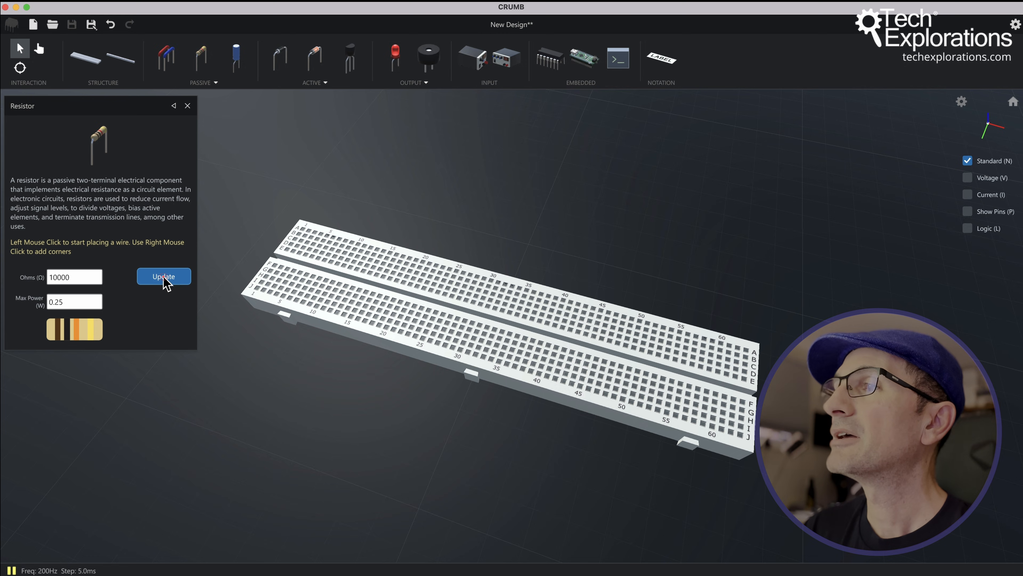
# Place the resistor lengthwise in the breadboard's A–E rows, around column 10, and close its settings
pyautogui.scroll(5, 341, 256)
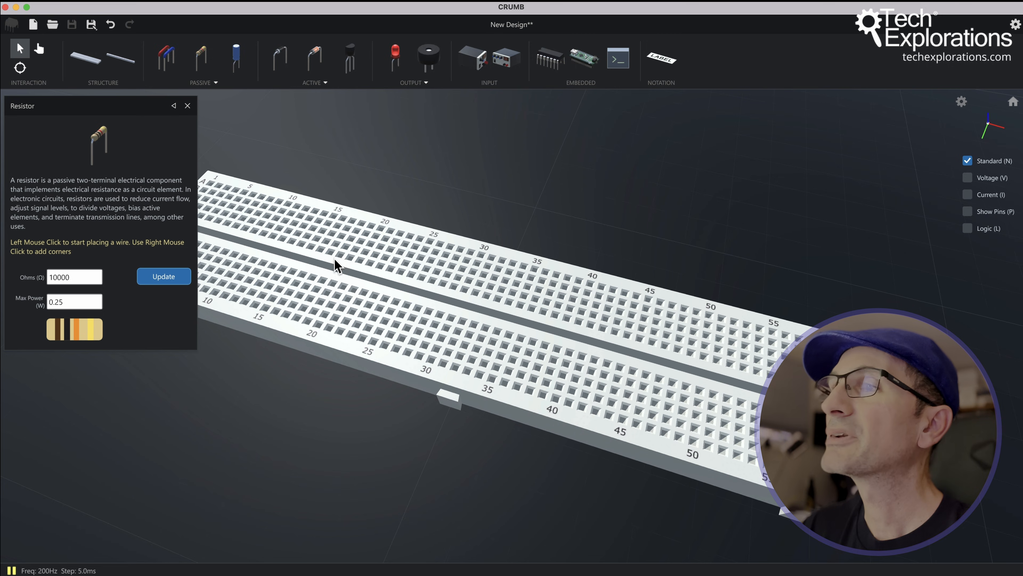
pyautogui.moveTo(356, 272); pyautogui.dragTo(483, 281)
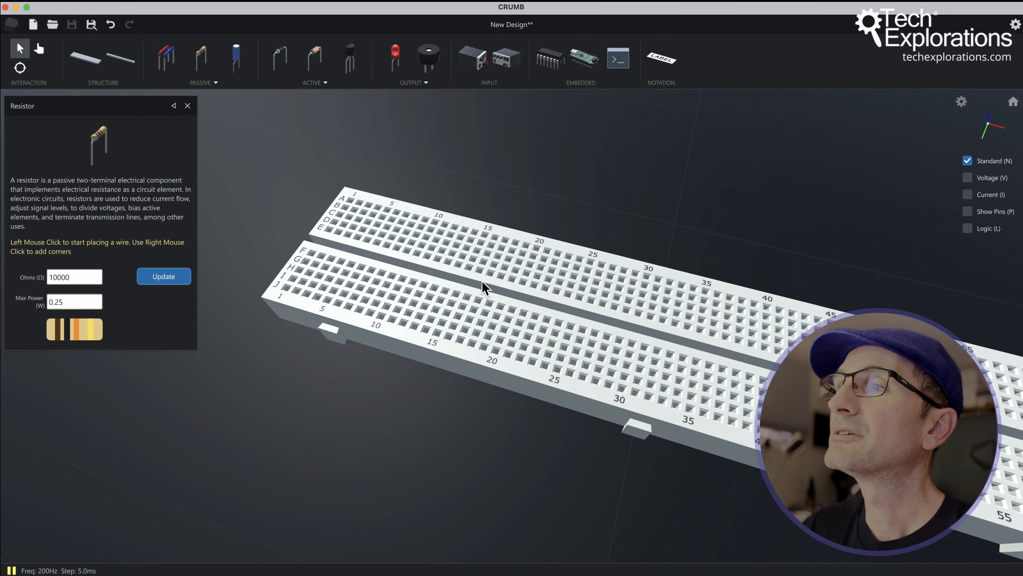
pyautogui.click(404, 233)
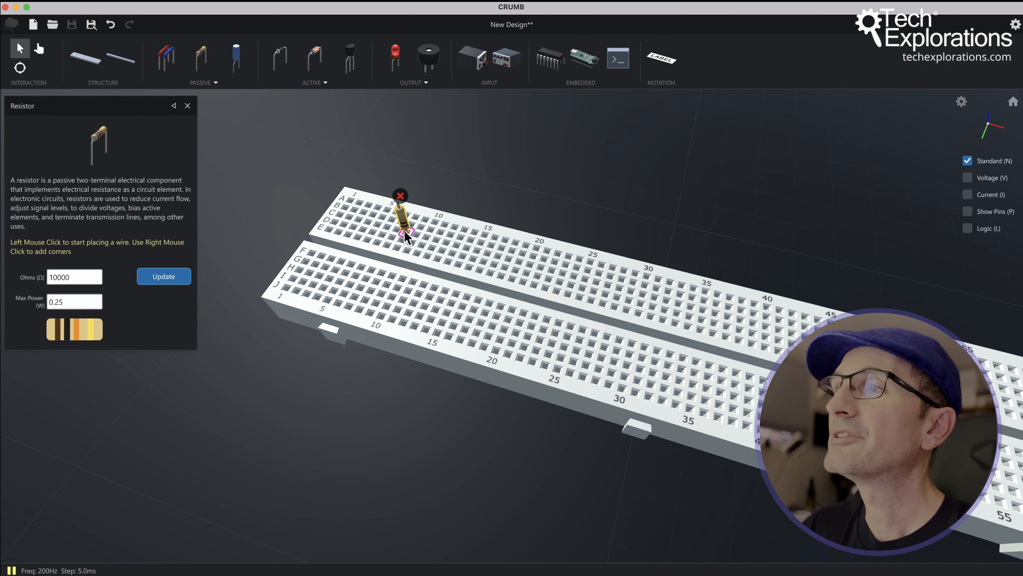
pyautogui.click(460, 244)
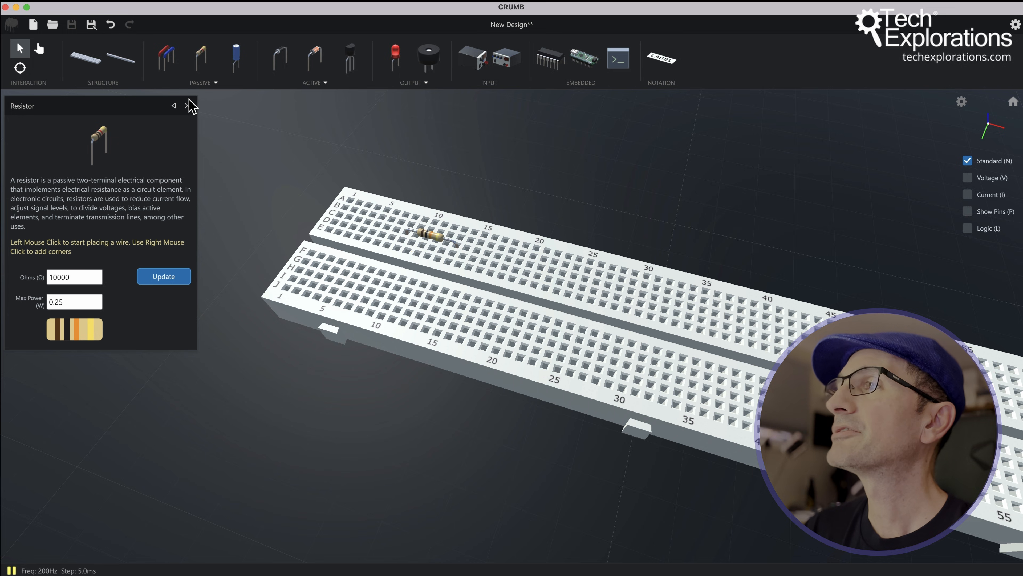
pyautogui.click(187, 107)
# Start a new capacitor with a capacitance of 100 µF and the Ceramic type
pyautogui.moveTo(317, 359)
pyautogui.mouseDown()
pyautogui.moveTo(306, 409)
pyautogui.moveTo(343, 381)
pyautogui.moveTo(316, 379)
pyautogui.mouseUp()
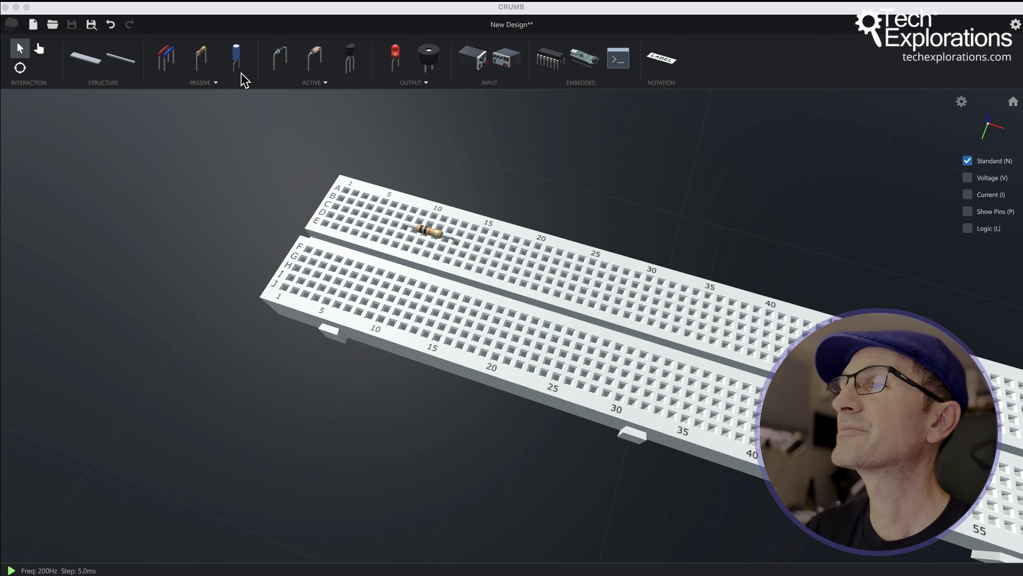
pyautogui.click(237, 57)
pyautogui.click(237, 57)
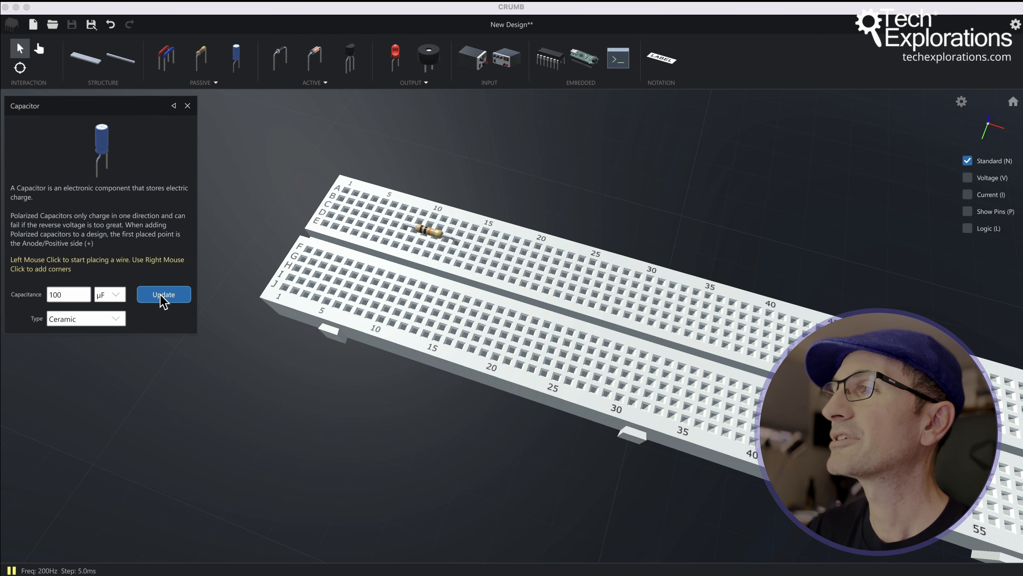
pyautogui.click(91, 320)
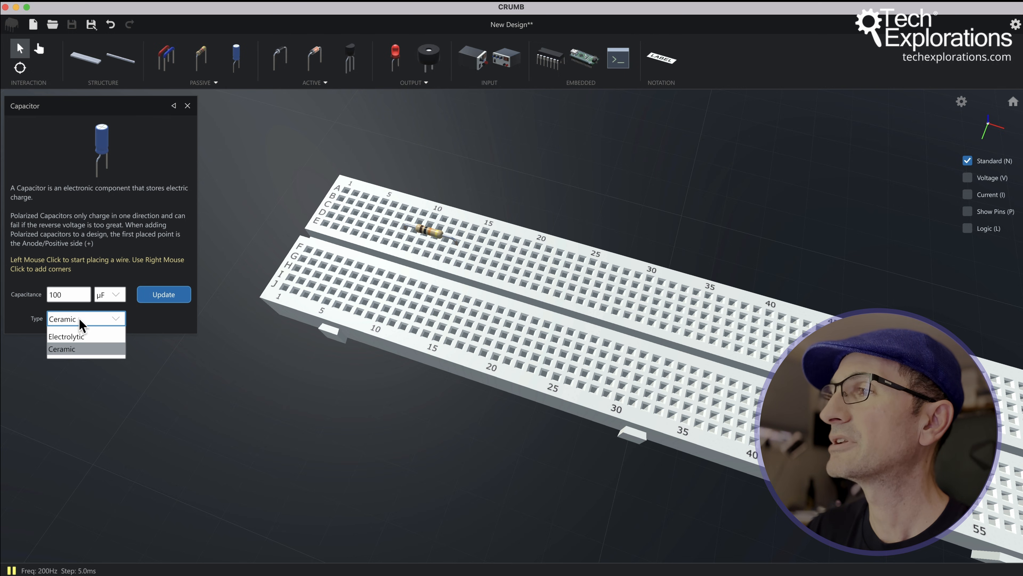
pyautogui.click(155, 321)
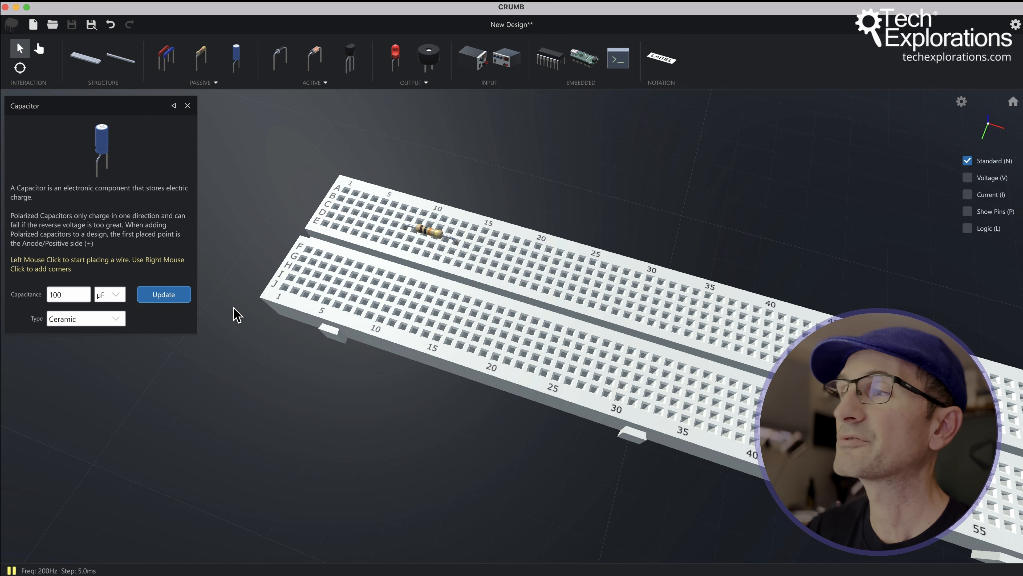
pyautogui.click(161, 297)
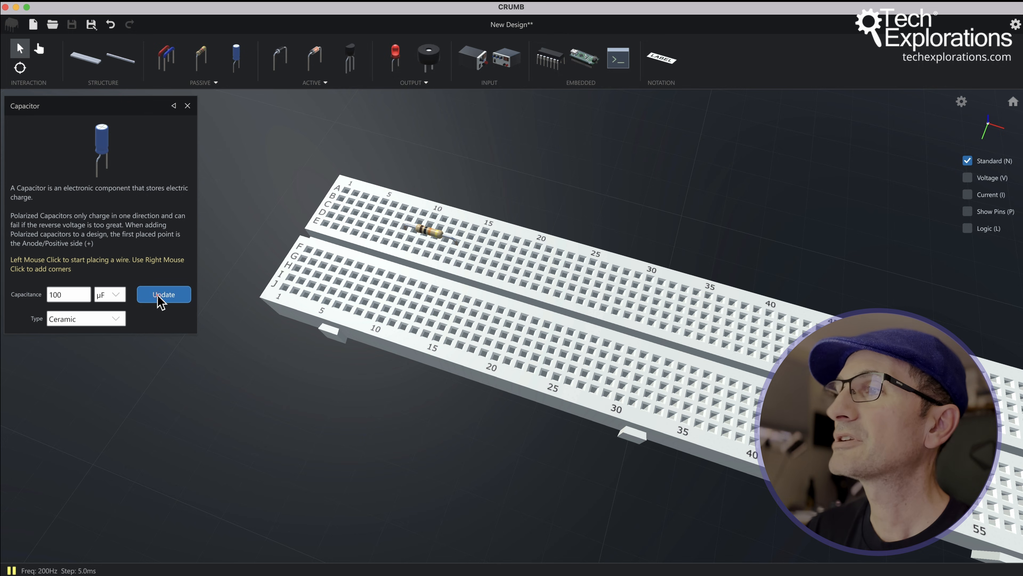
# Place the ceramic capacitor in the breadboard's A–E rows near column 25, inspect its seating, and close its settings
pyautogui.scroll(2, 498, 258)
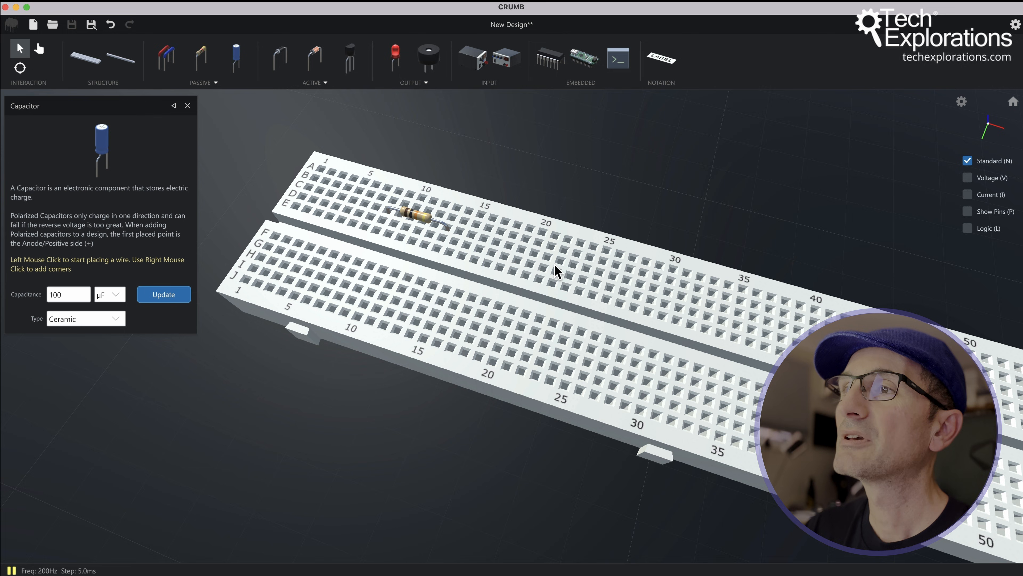
pyautogui.click(602, 269)
pyautogui.moveTo(469, 448); pyautogui.dragTo(203, 347)
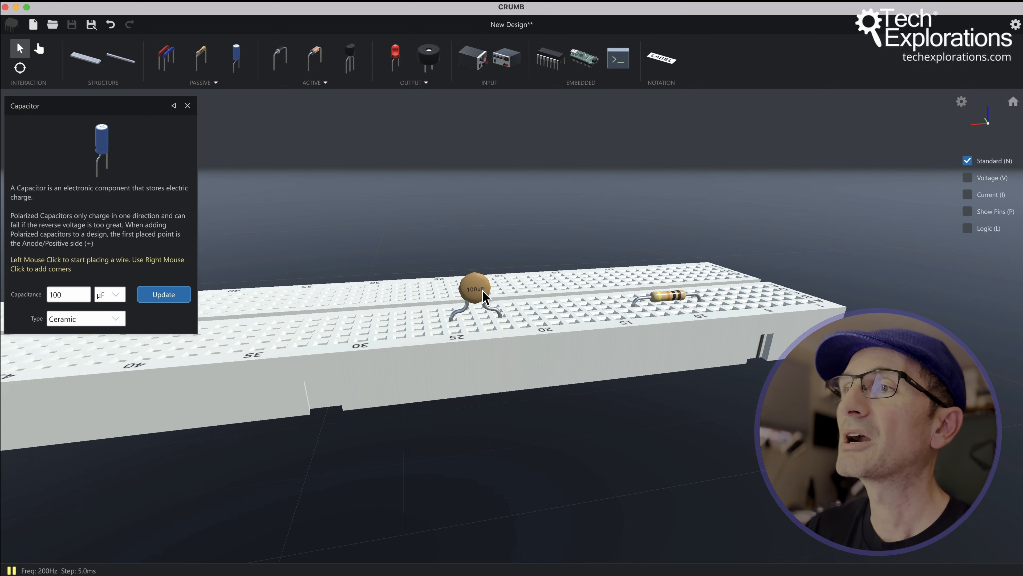
pyautogui.moveTo(510, 376); pyautogui.dragTo(545, 281)
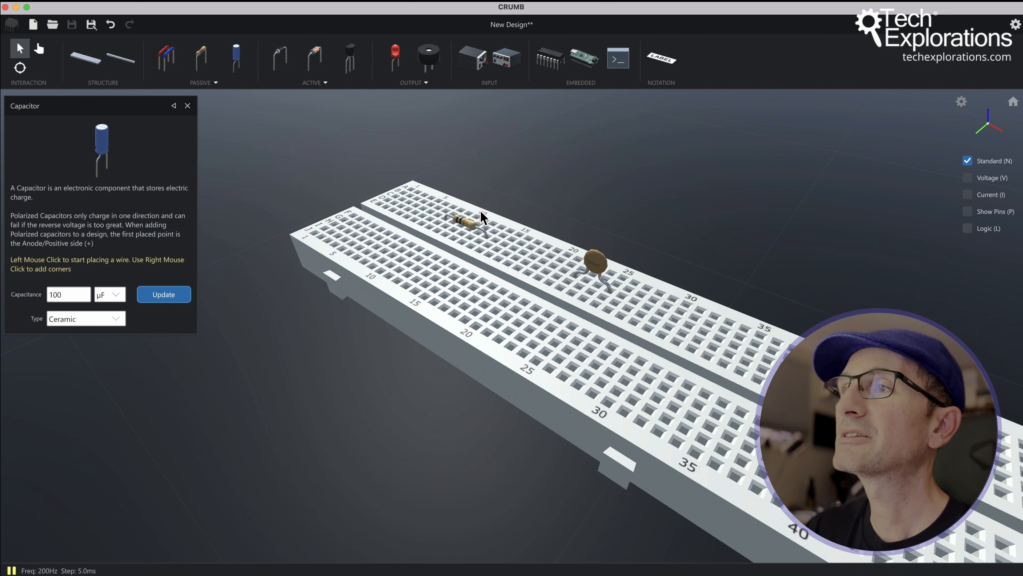
pyautogui.scroll(5, 482, 218)
pyautogui.moveTo(457, 262)
pyautogui.mouseDown()
pyautogui.moveTo(471, 331)
pyautogui.moveTo(486, 314)
pyautogui.mouseUp()
pyautogui.click(187, 105)
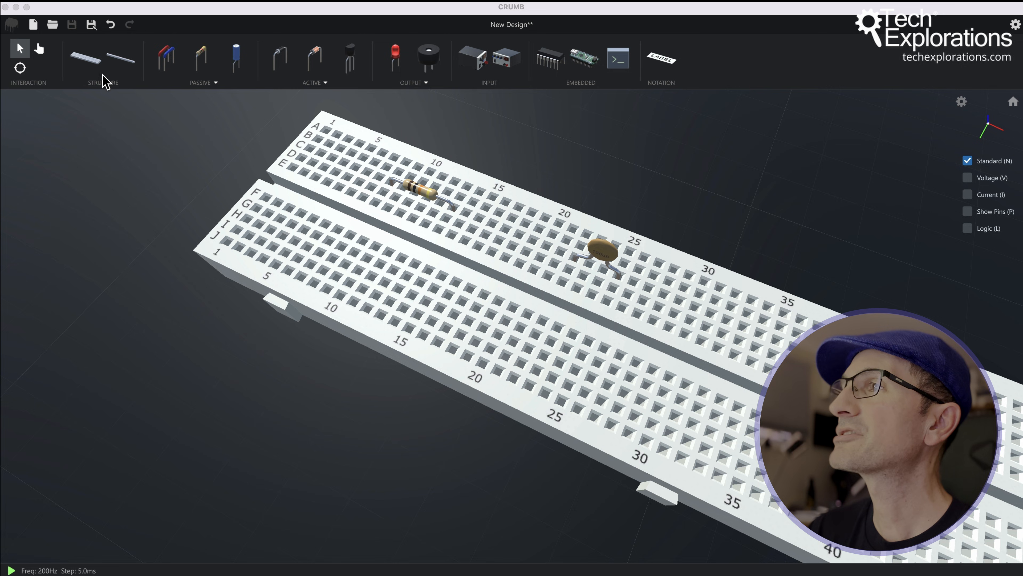
# Add a slide switch and seat it in the A–E rows between the resistor and the capacitor
pyautogui.click(217, 84)
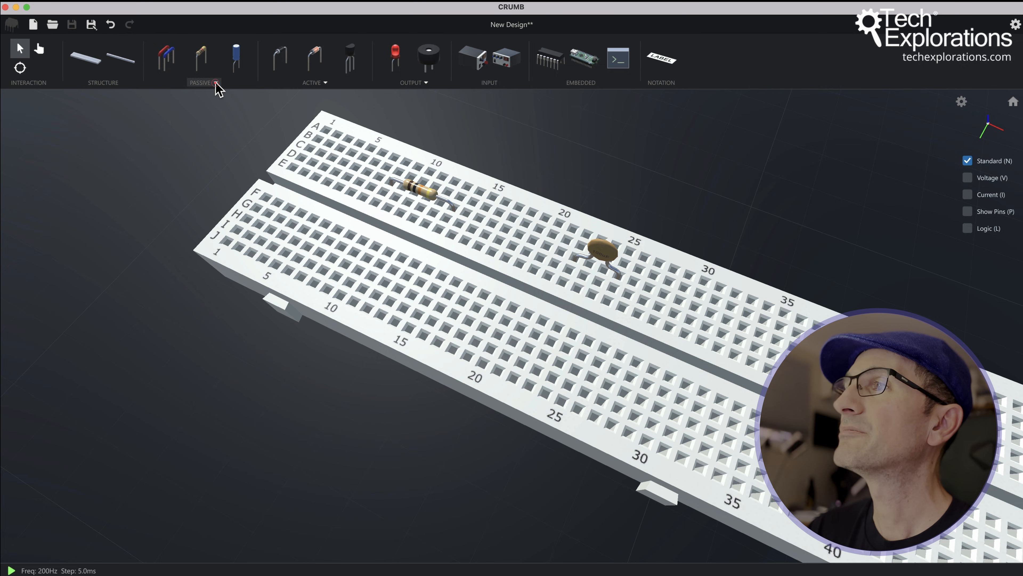
pyautogui.click(217, 85)
pyautogui.click(245, 121)
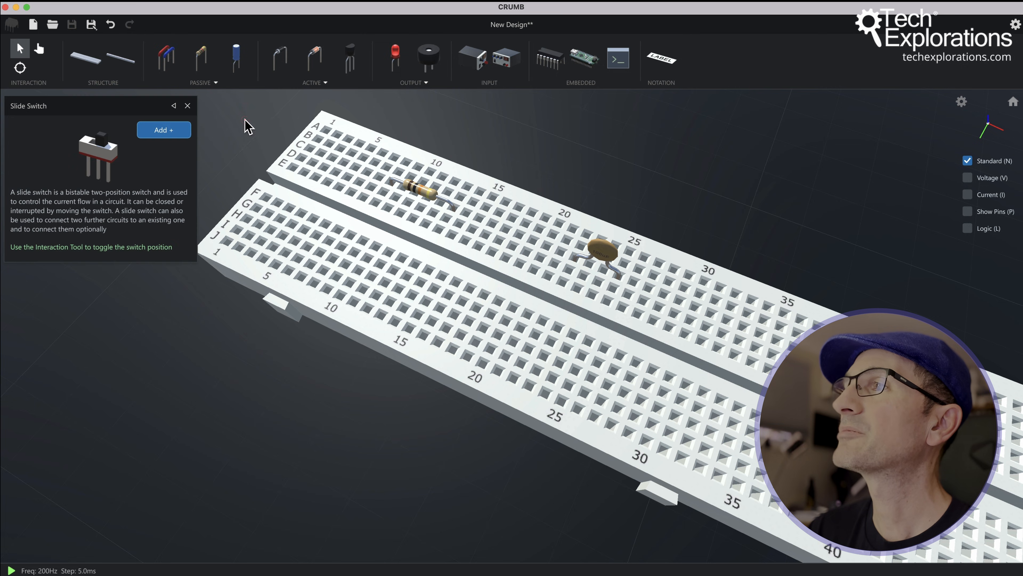
pyautogui.click(165, 136)
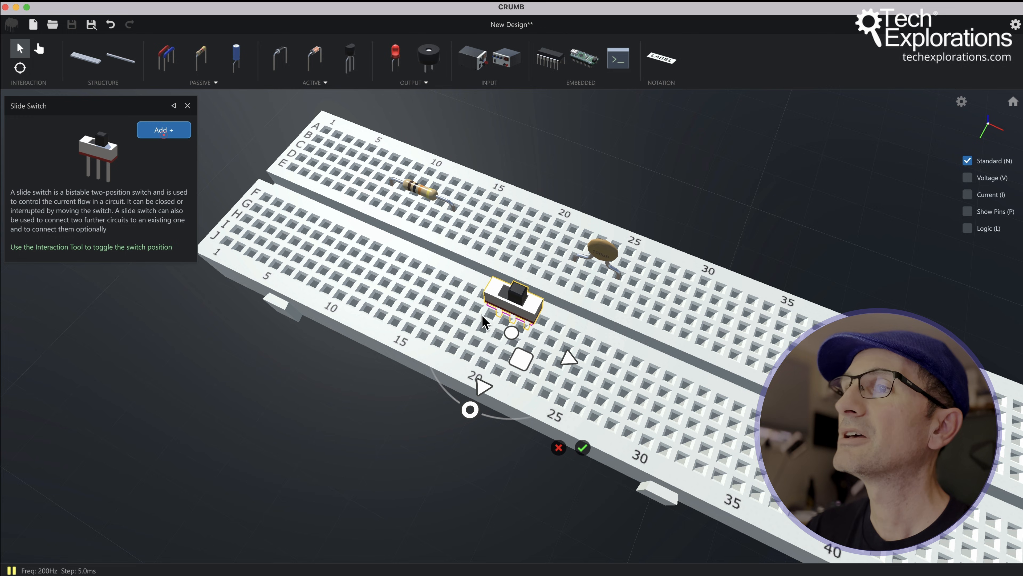
pyautogui.moveTo(568, 357); pyautogui.dragTo(544, 282)
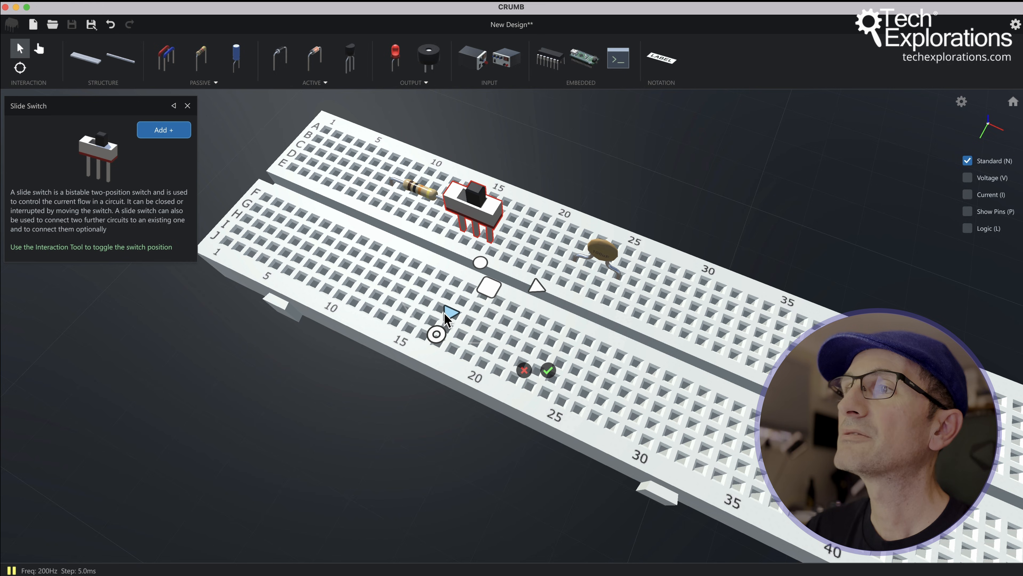
pyautogui.moveTo(450, 313); pyautogui.dragTo(457, 296)
pyautogui.moveTo(544, 267); pyautogui.dragTo(552, 262)
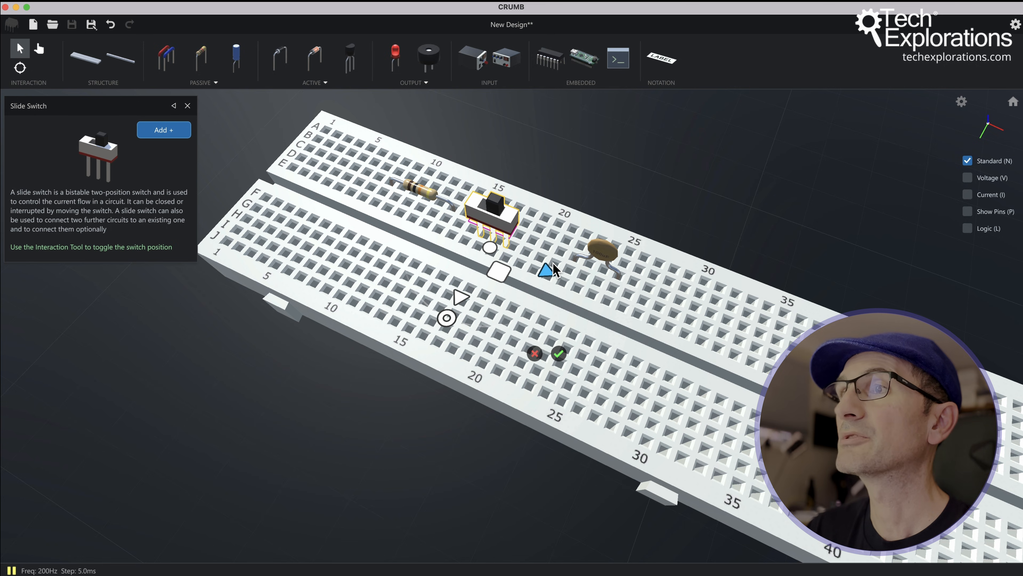
pyautogui.click(559, 354)
# Add a power rail and snap it onto the breadboard's long edge beside row A
pyautogui.moveTo(558, 354); pyautogui.dragTo(487, 419)
pyautogui.click(120, 58)
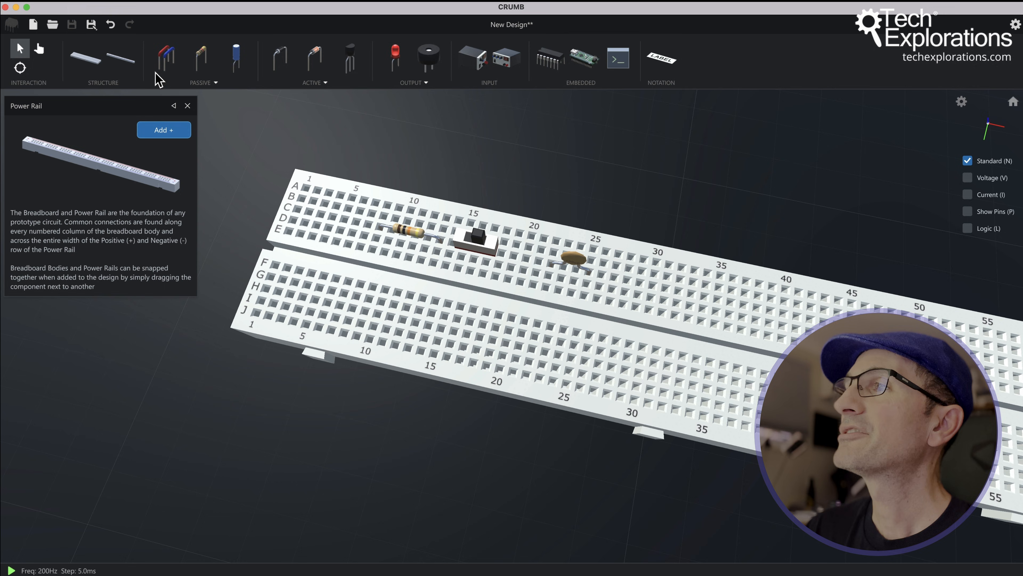
pyautogui.click(166, 137)
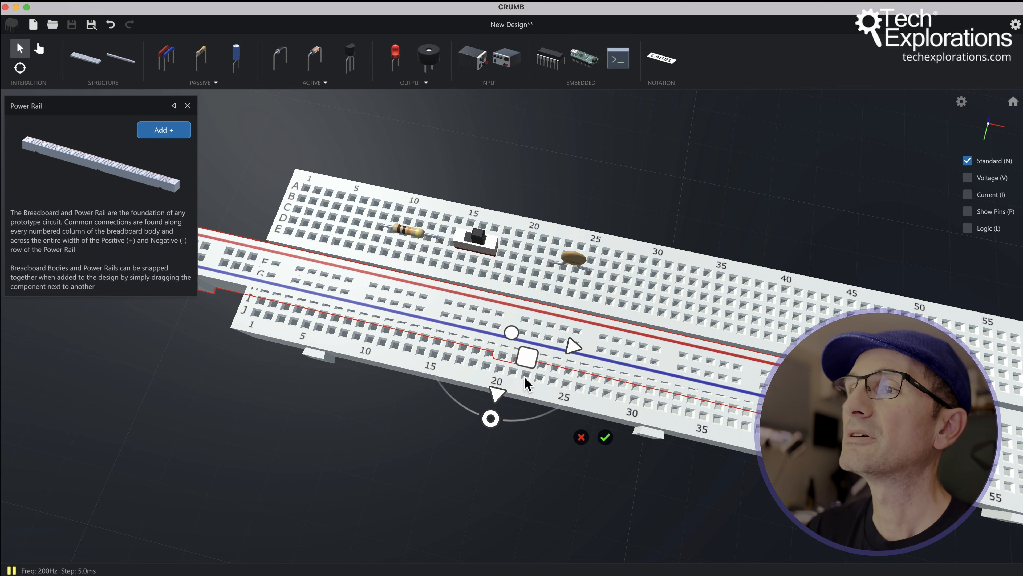
pyautogui.moveTo(500, 389); pyautogui.dragTo(559, 286)
pyautogui.moveTo(600, 235); pyautogui.dragTo(749, 266)
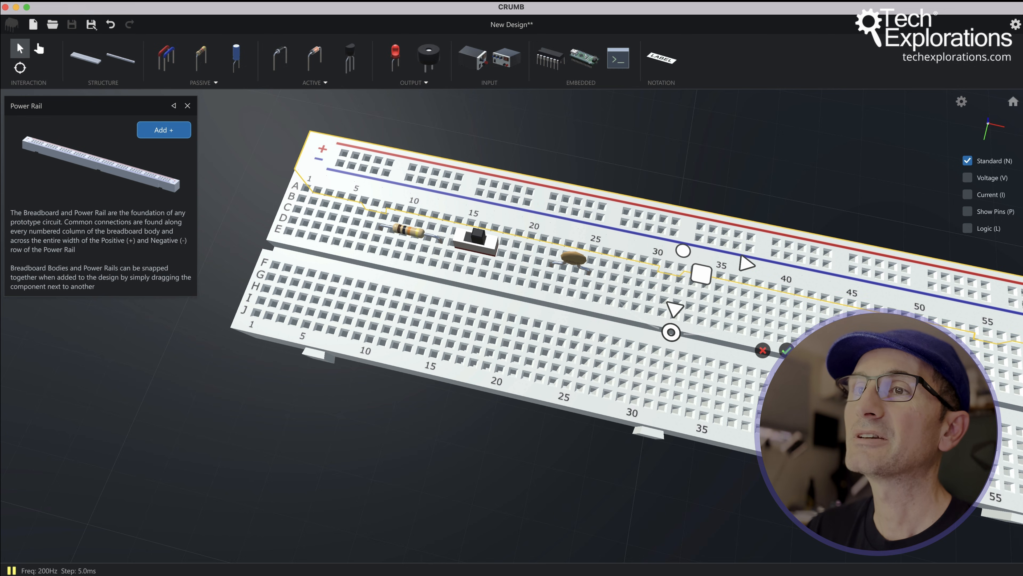
pyautogui.click(785, 350)
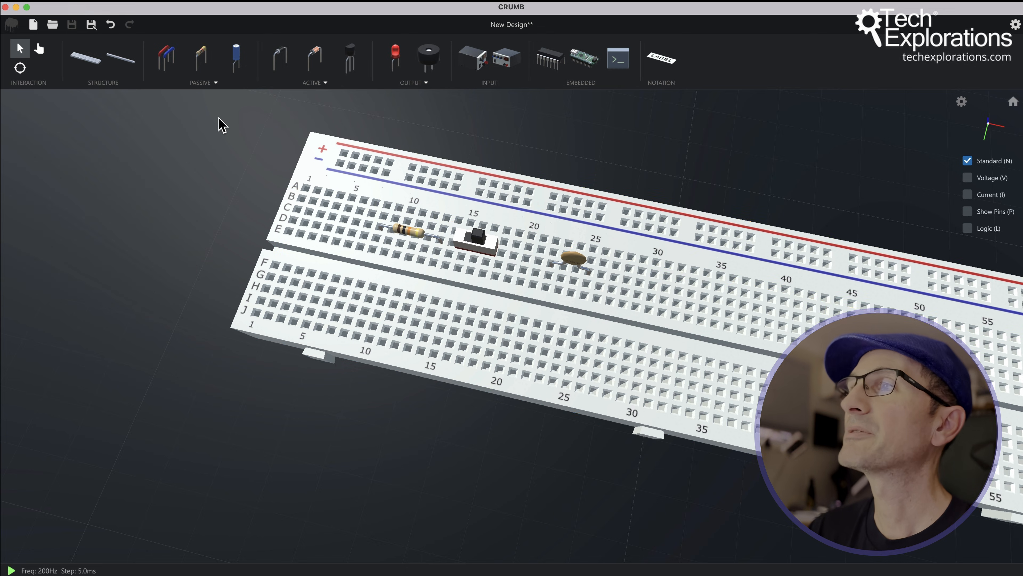
# Connect the capacitor's outer lead column, near column 25, to the negative rail with a black jumper wire
pyautogui.click(165, 60)
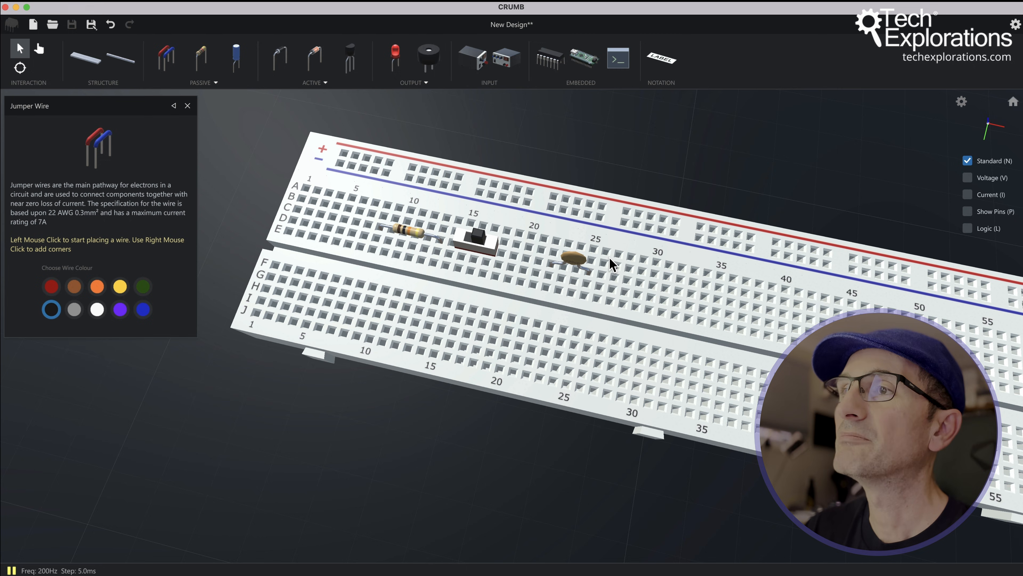
pyautogui.moveTo(609, 258)
pyautogui.mouseDown()
pyautogui.moveTo(588, 304)
pyautogui.moveTo(621, 308)
pyautogui.moveTo(593, 289)
pyautogui.moveTo(661, 330)
pyautogui.mouseUp()
pyautogui.moveTo(566, 395); pyautogui.dragTo(729, 456)
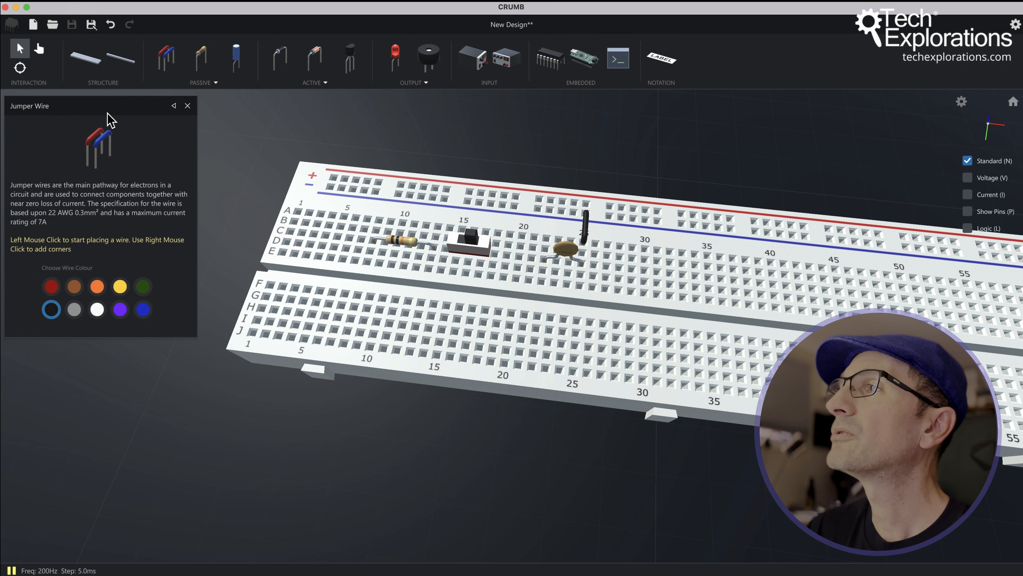
# Connect the positive rail to the resistor's outer lead column with a red jumper wire
pyautogui.click(49, 292)
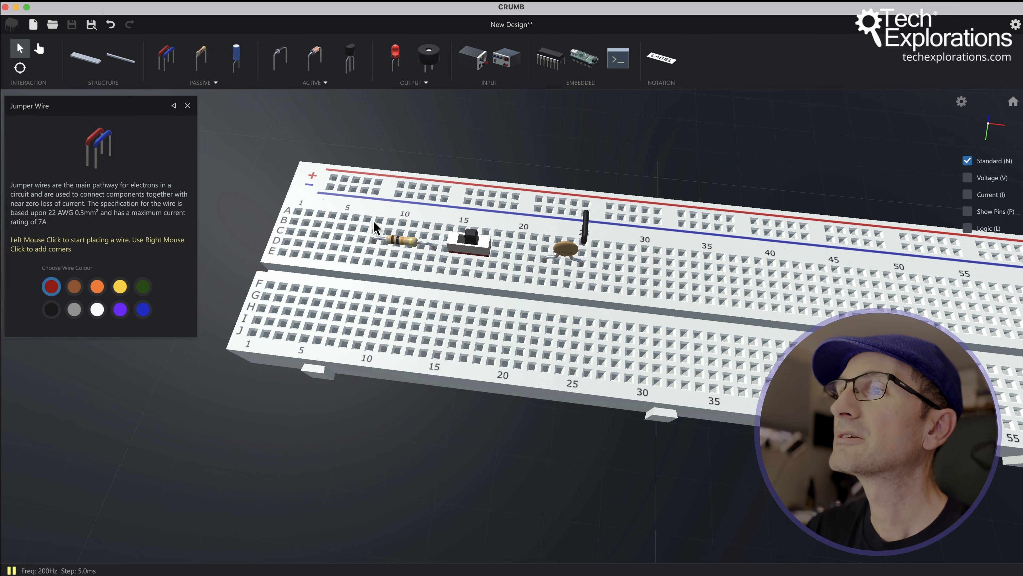
pyautogui.click(399, 194)
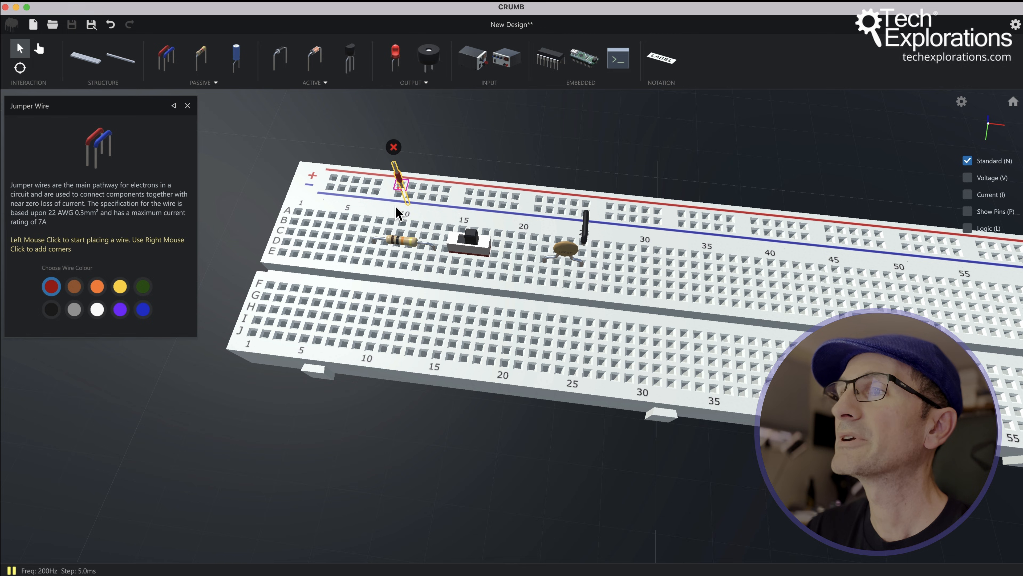
pyautogui.click(382, 219)
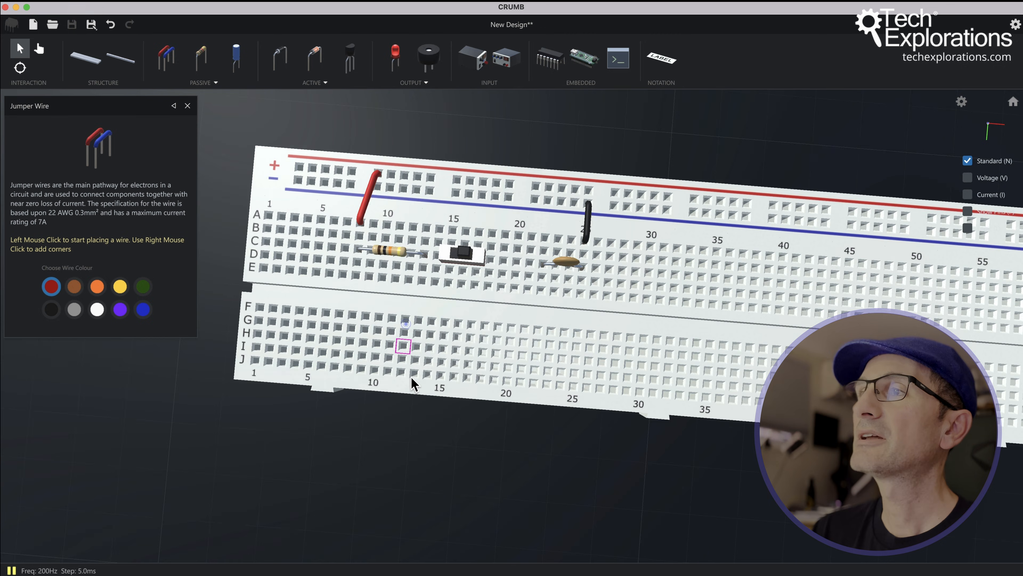
# Connect the resistor's inner lead column to the switch's first terminal column in row E with a brown jumper wire
pyautogui.click(51, 309)
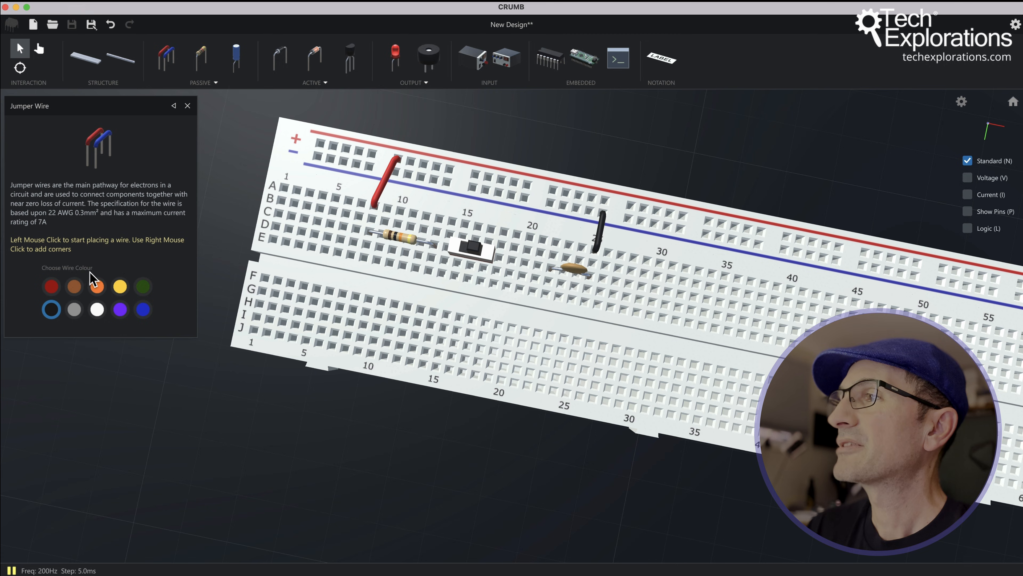
pyautogui.click(80, 284)
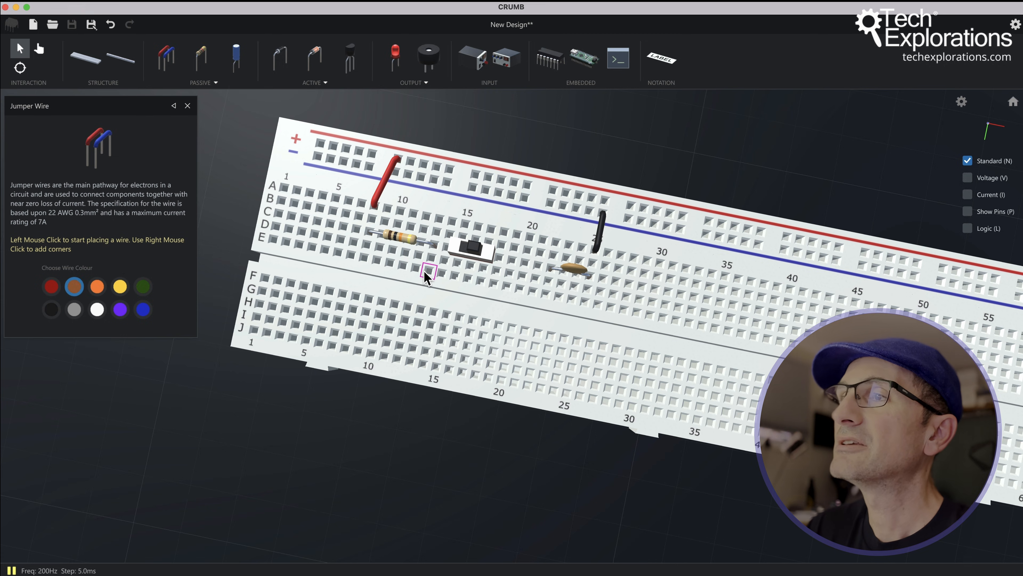
pyautogui.moveTo(424, 270); pyautogui.dragTo(438, 235)
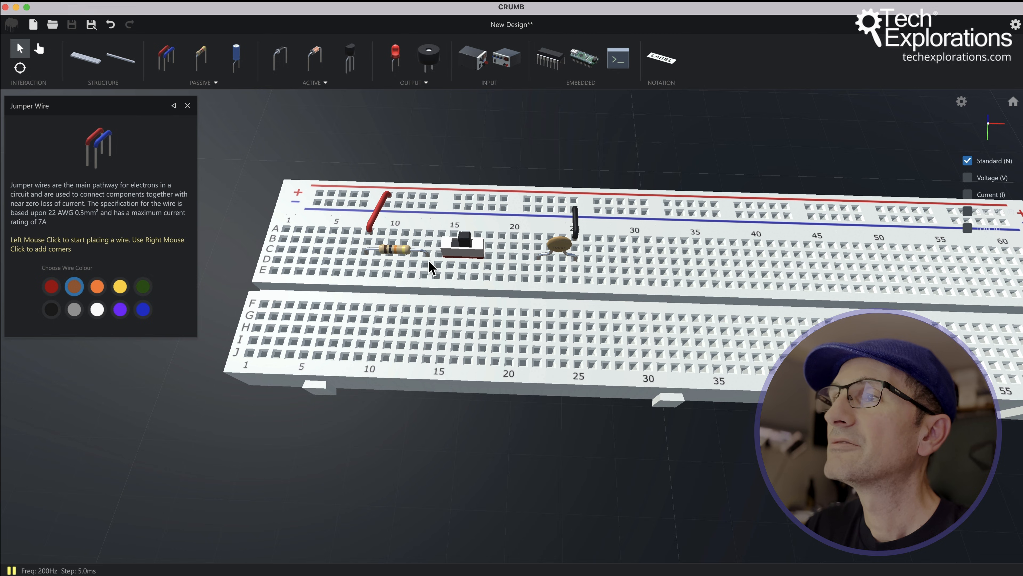
pyautogui.click(449, 275)
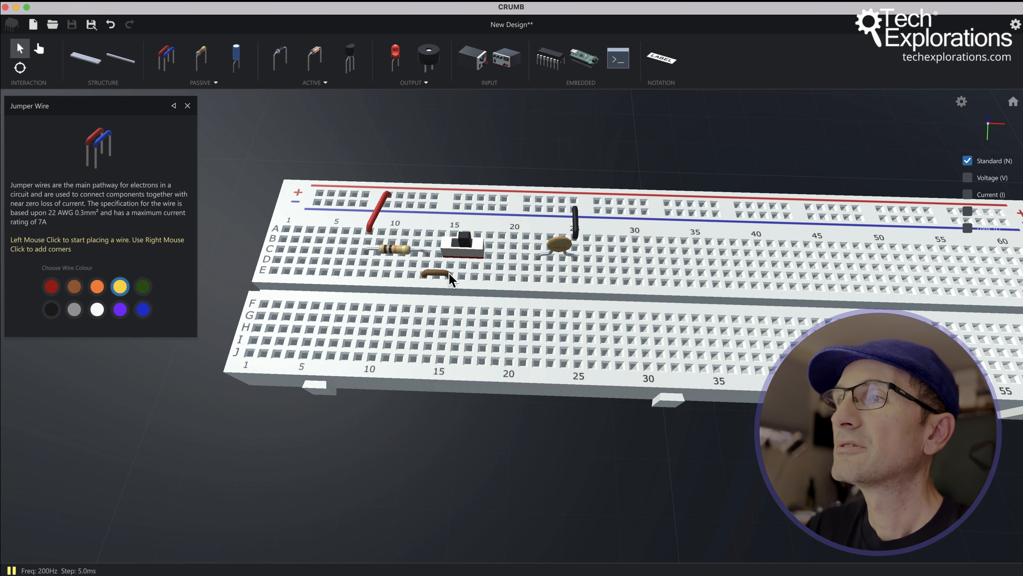
# Connect the switch's middle terminal column to the capacitor's inner lead column in row E with a yellow jumper wire
pyautogui.click(460, 276)
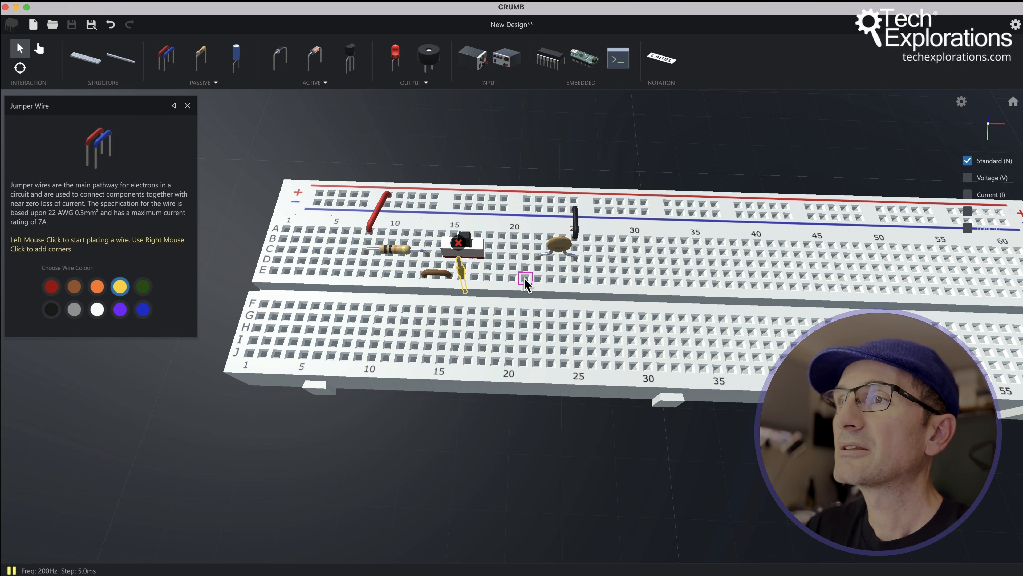
pyautogui.click(535, 277)
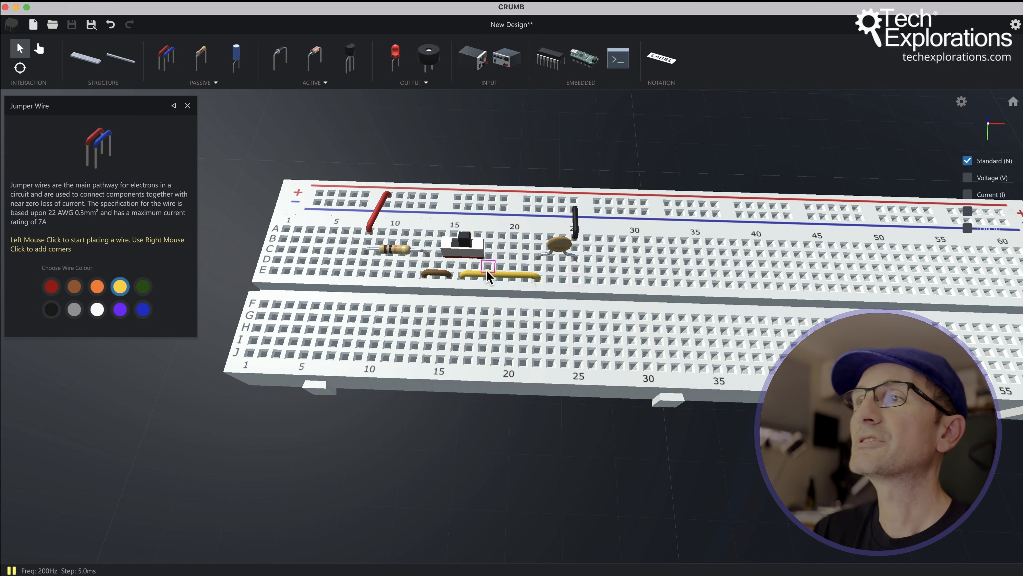
pyautogui.scroll(5, 486, 269)
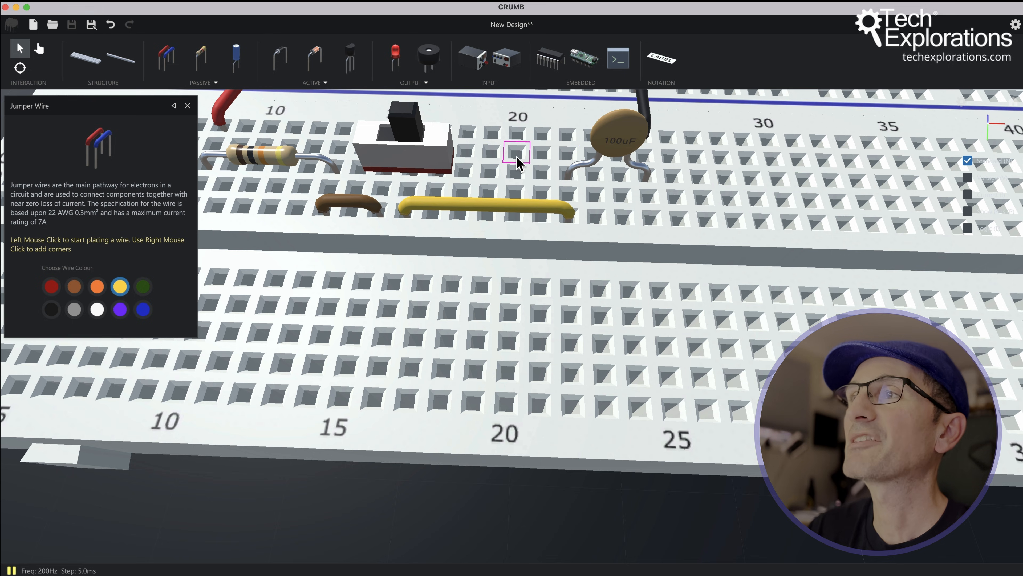
pyautogui.scroll(-5, 498, 279)
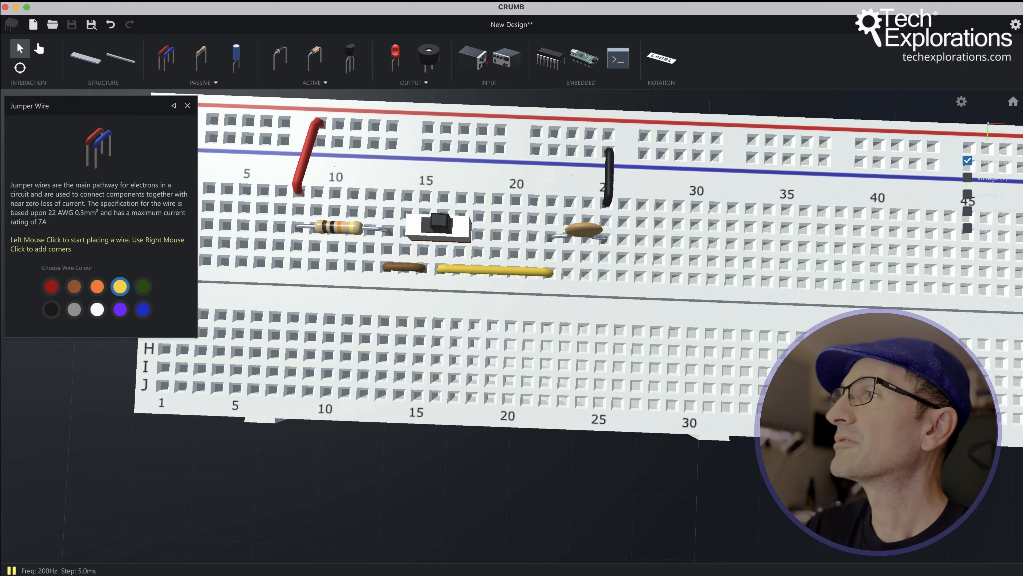
# Start a new resistor and set its resistance to 100000 ohms
pyautogui.click(201, 58)
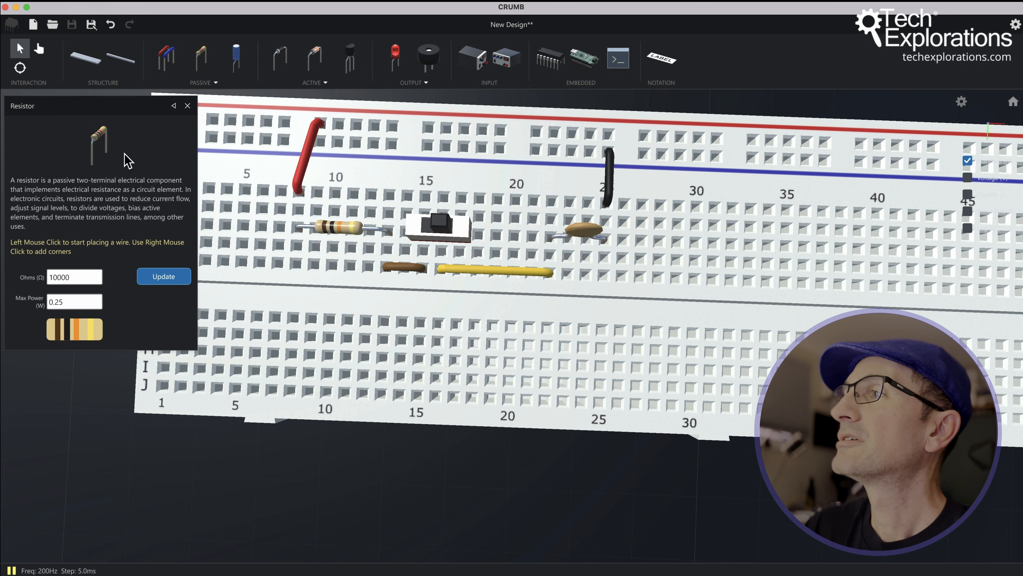
pyautogui.click(80, 284)
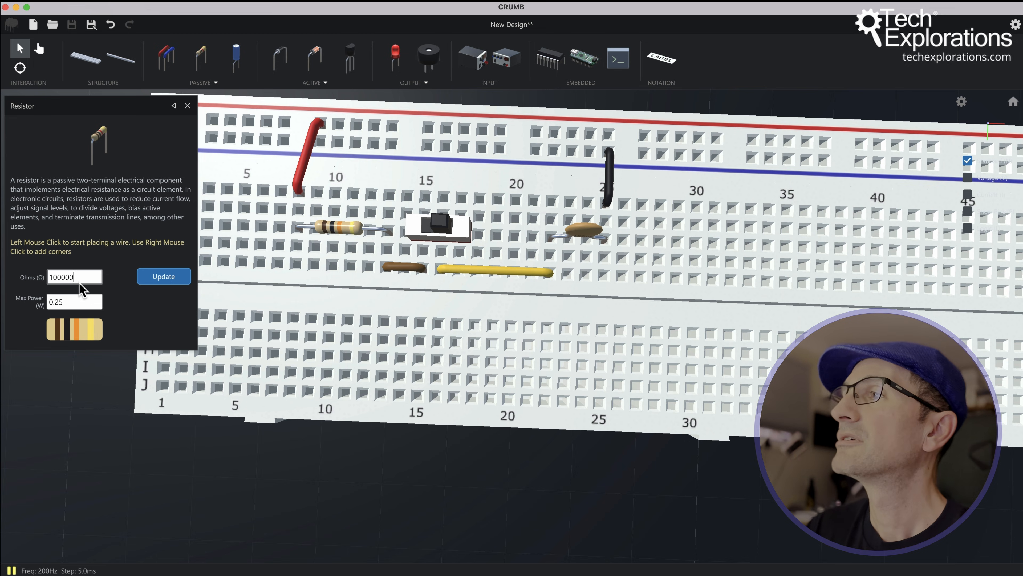
pyautogui.write('0')
pyautogui.click(165, 278)
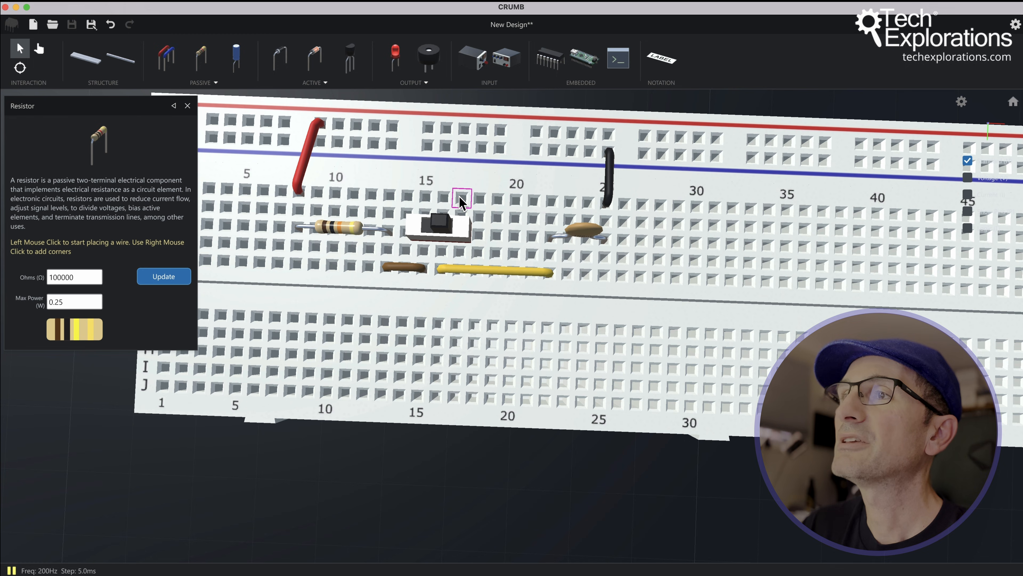
# Try placing the resistor in row A between the switch's third terminal column and the capacitor's inner lead column, and delete it
pyautogui.click(460, 201)
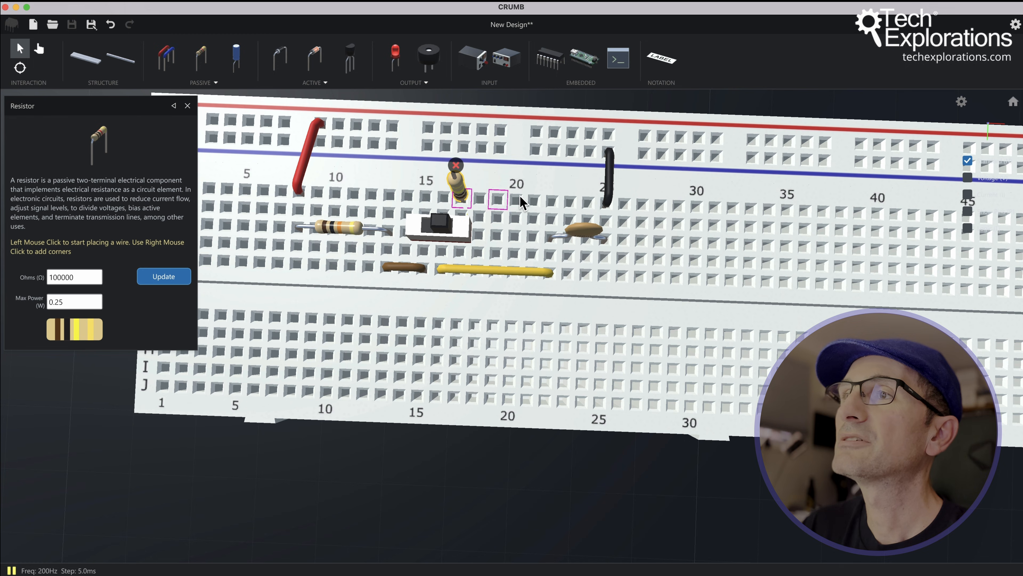
pyautogui.click(552, 202)
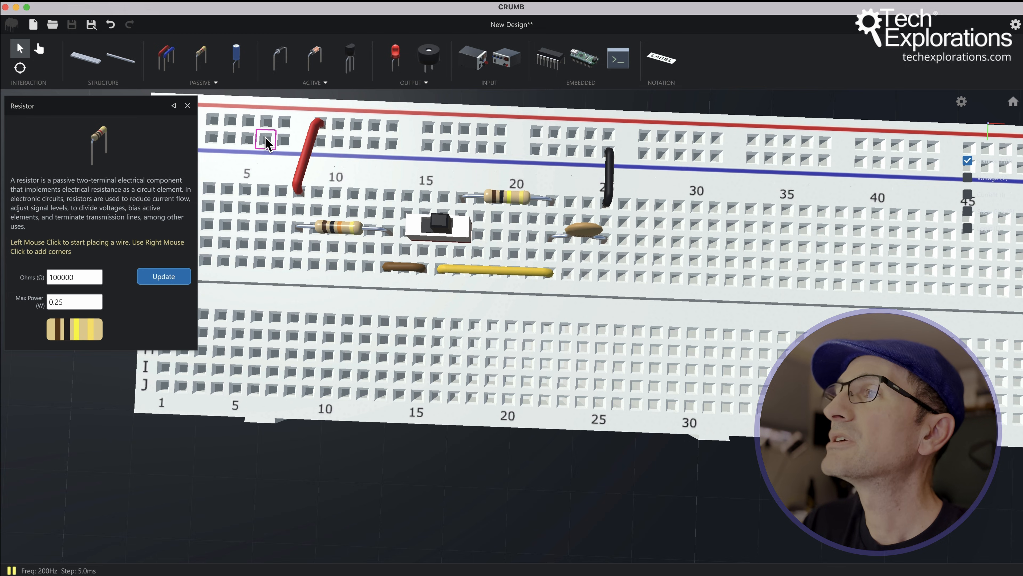
pyautogui.click(192, 107)
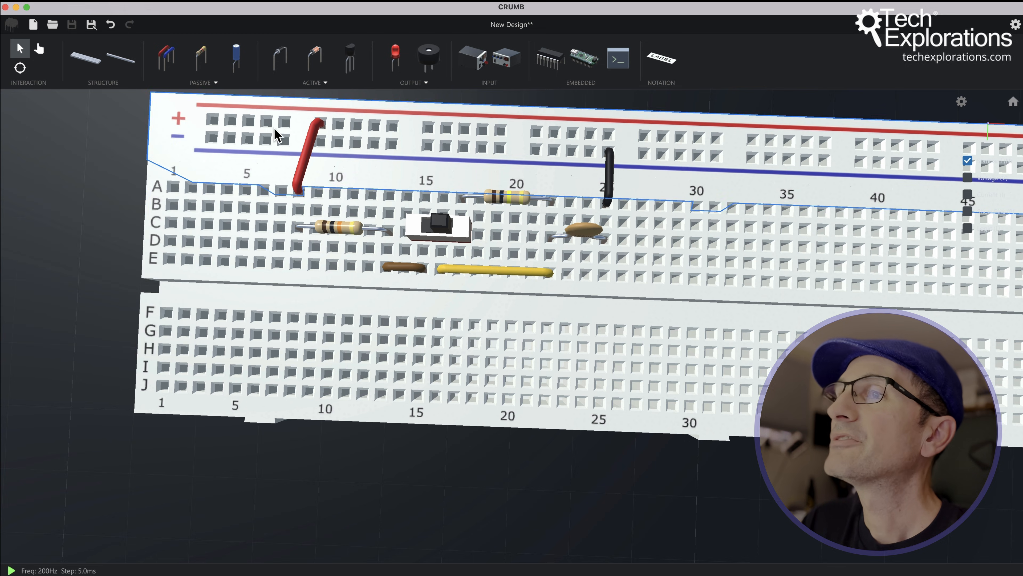
pyautogui.click(497, 201)
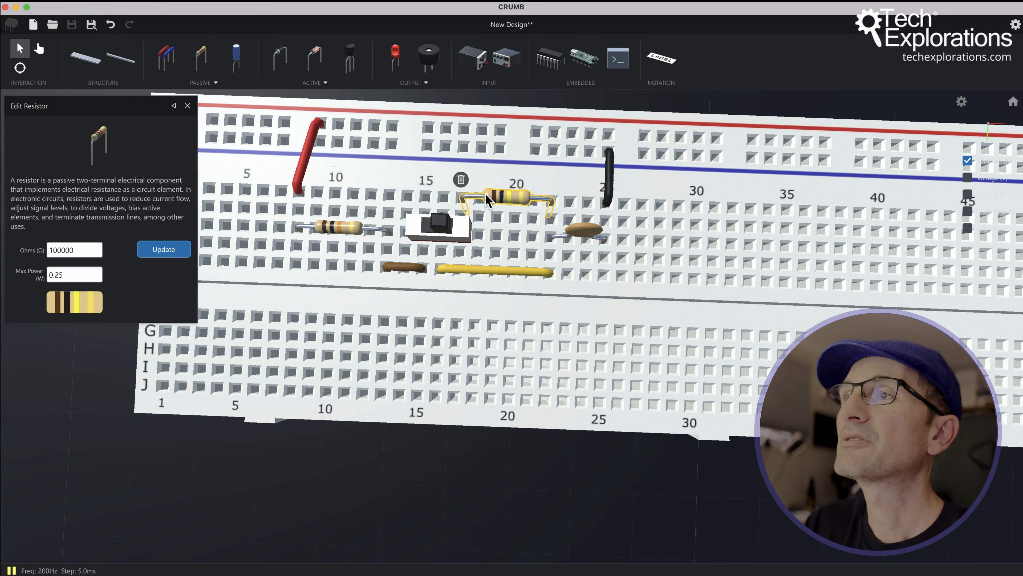
pyautogui.click(463, 182)
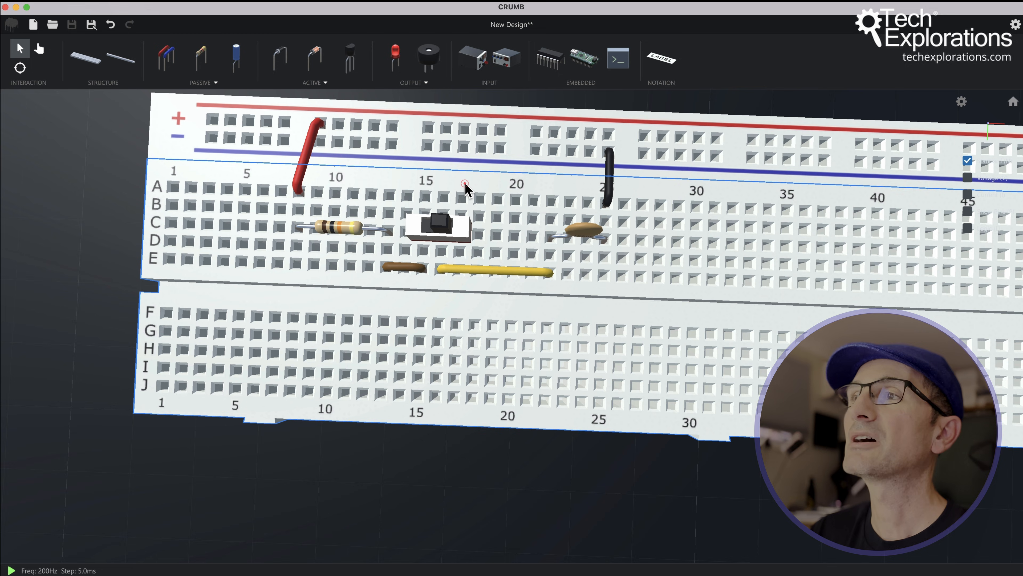
# Place a 100000 ohm resistor from the switch's third terminal column in row A to the capacitor's outer lead column
pyautogui.click(201, 59)
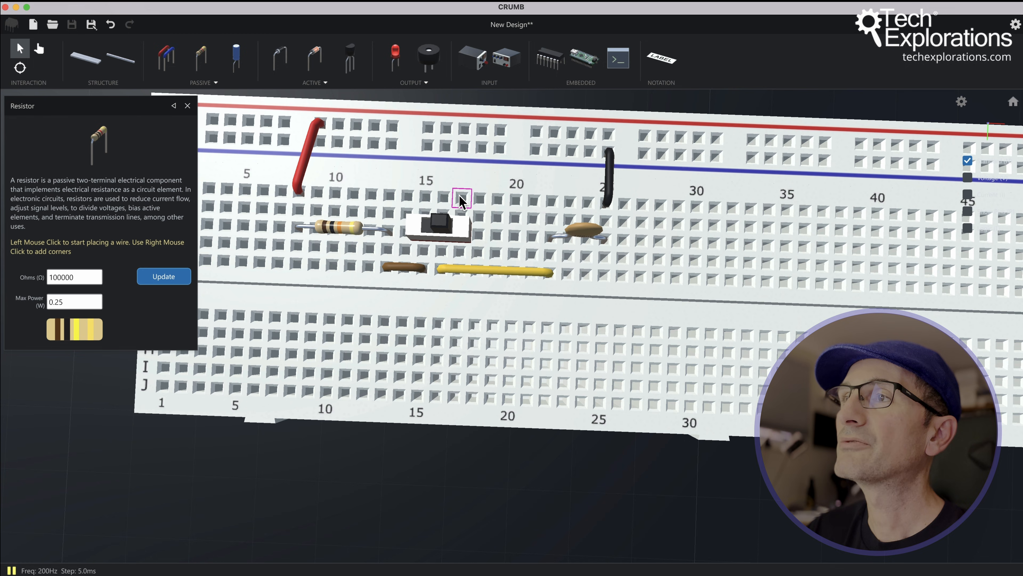
pyautogui.click(461, 200)
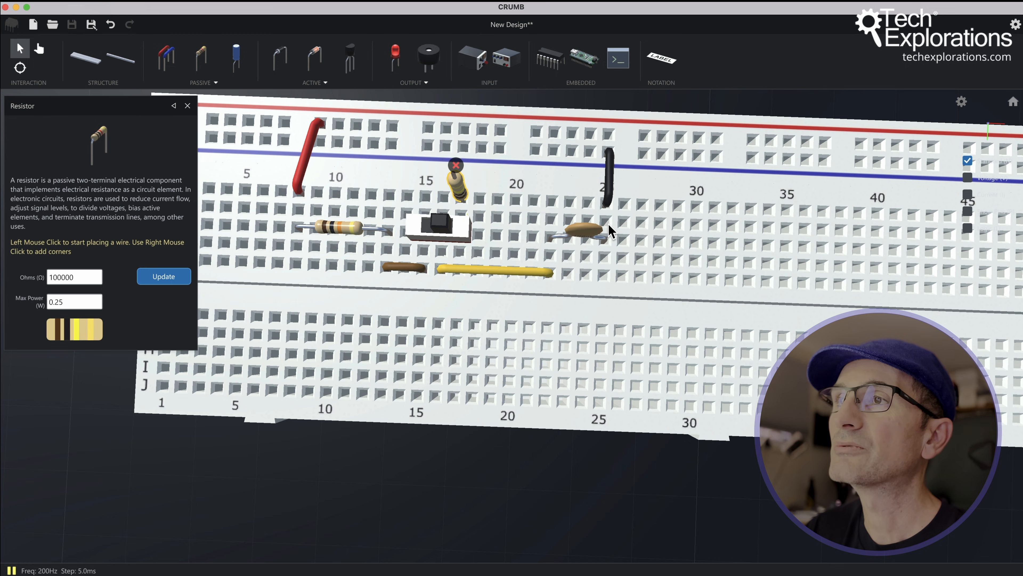
pyautogui.scroll(3, 608, 224)
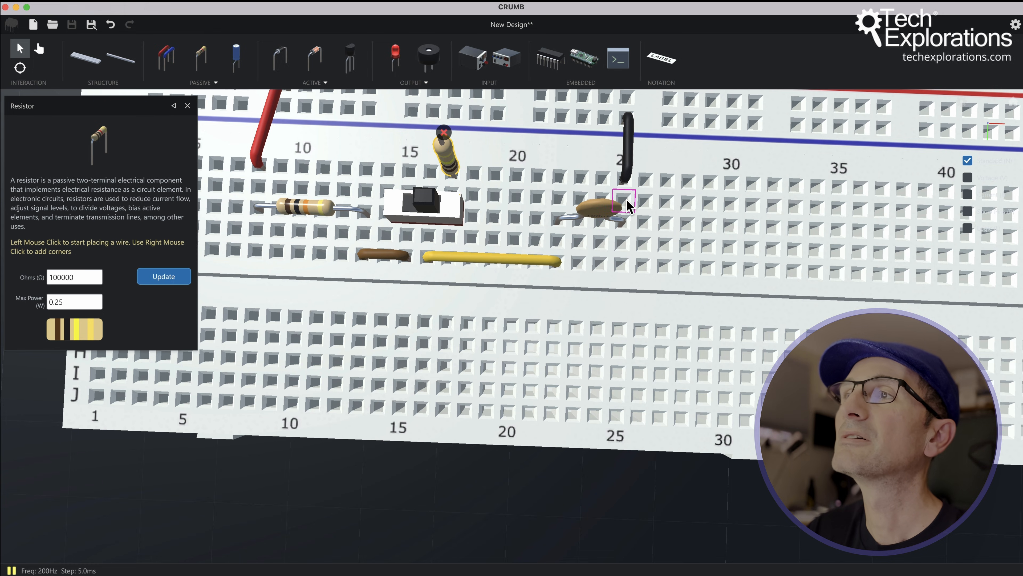
pyautogui.moveTo(623, 199); pyautogui.dragTo(553, 228)
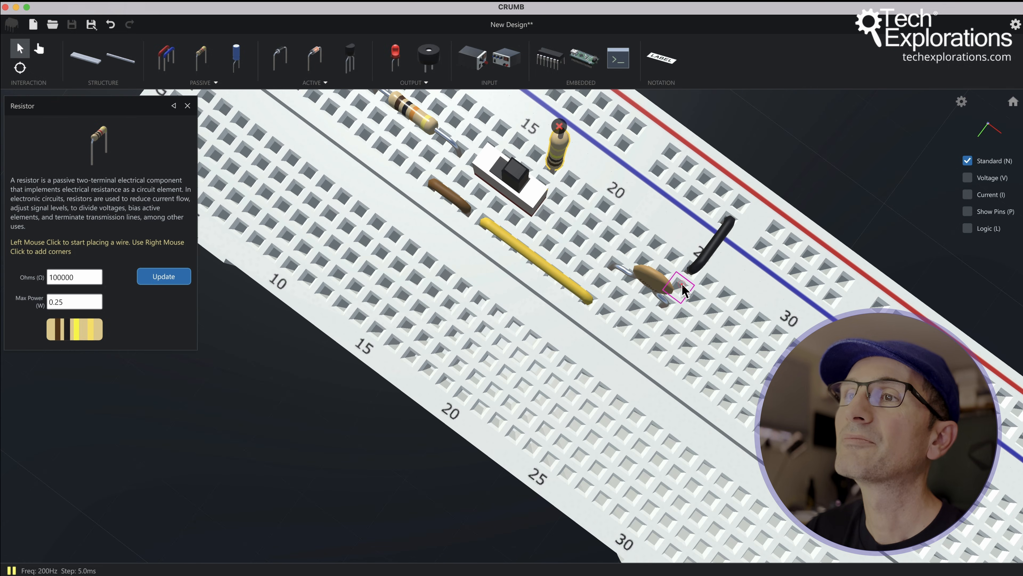
pyautogui.moveTo(684, 289); pyautogui.dragTo(500, 177)
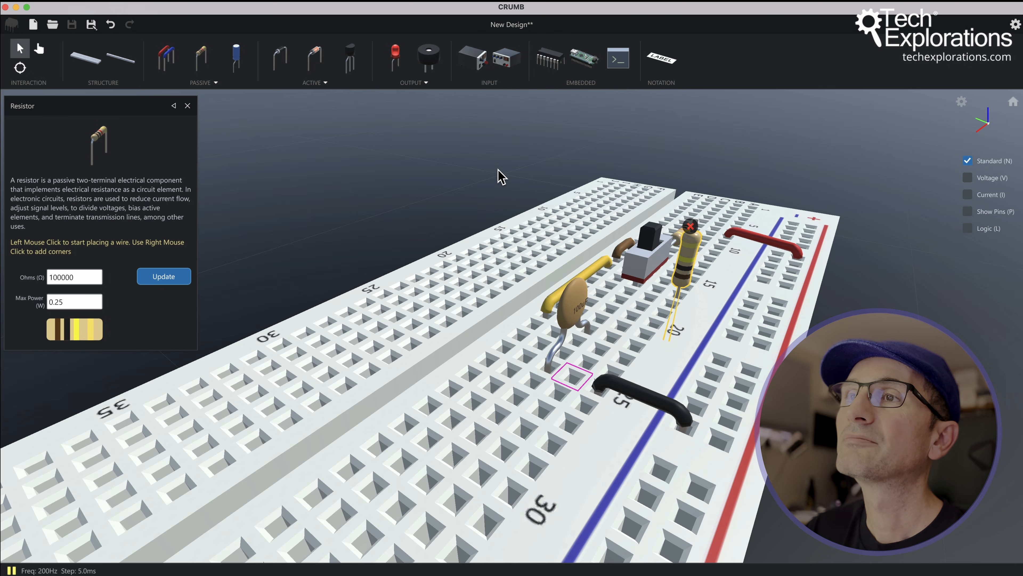
pyautogui.click(570, 377)
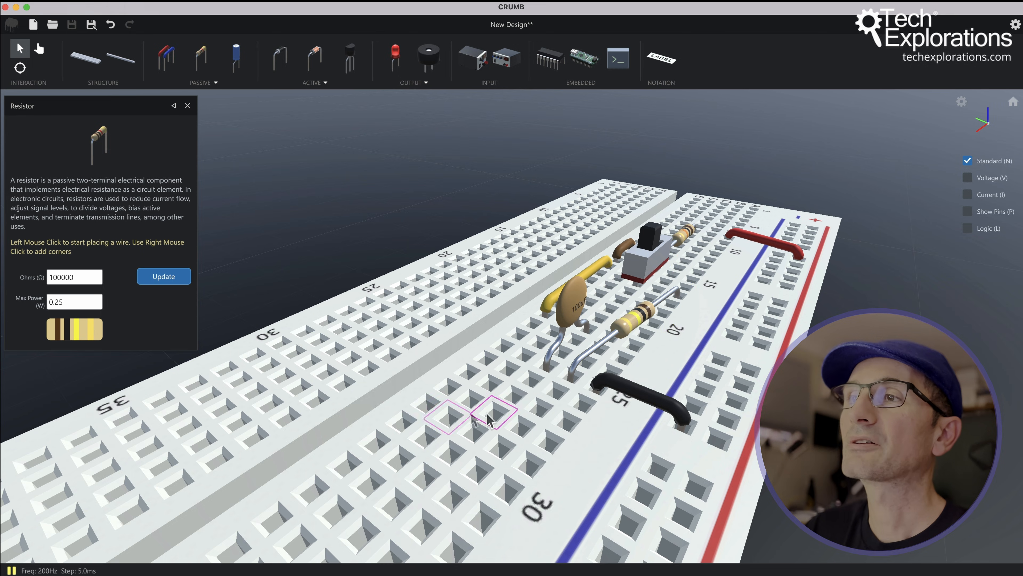
# Turn off the scene lighting for the breadboard view
pyautogui.moveTo(489, 419); pyautogui.dragTo(681, 413)
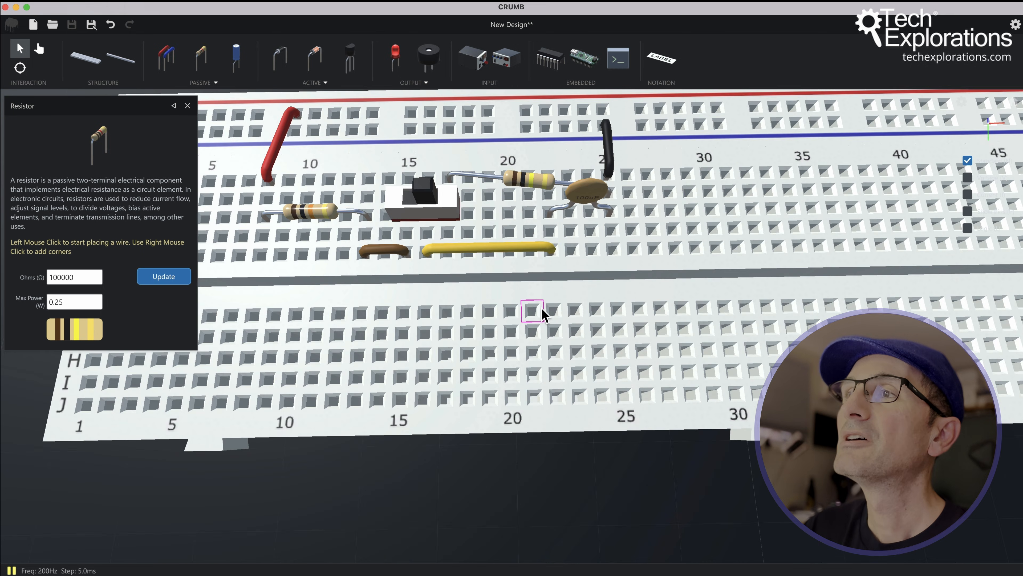
pyautogui.moveTo(542, 309); pyautogui.dragTo(316, 216)
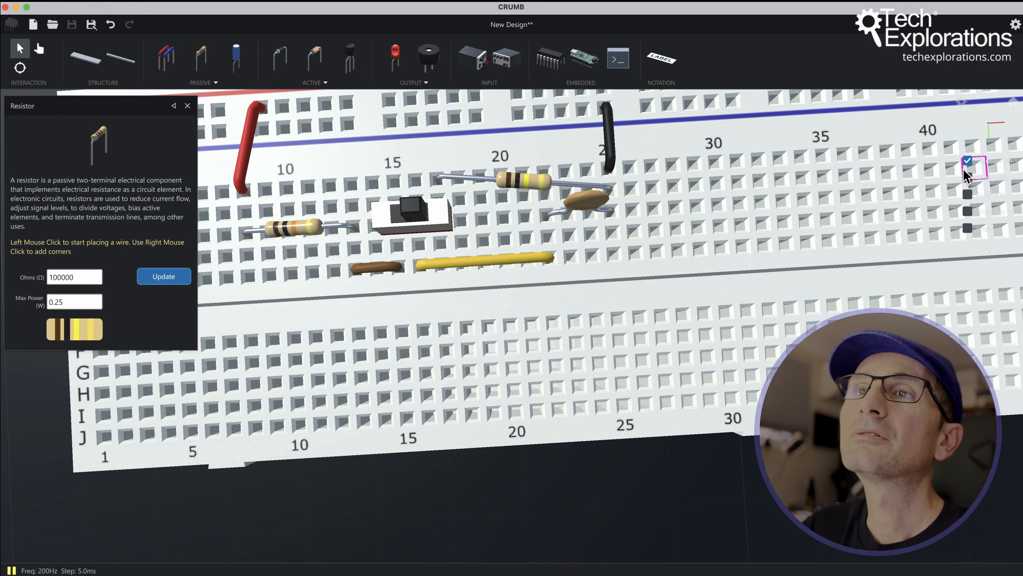
pyautogui.scroll(-5, 843, 286)
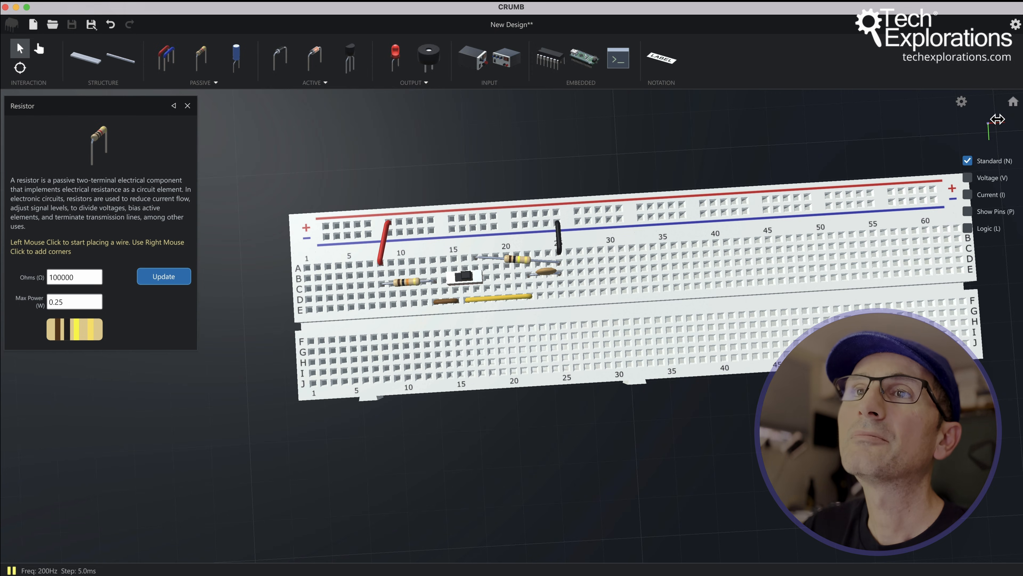
pyautogui.click(962, 102)
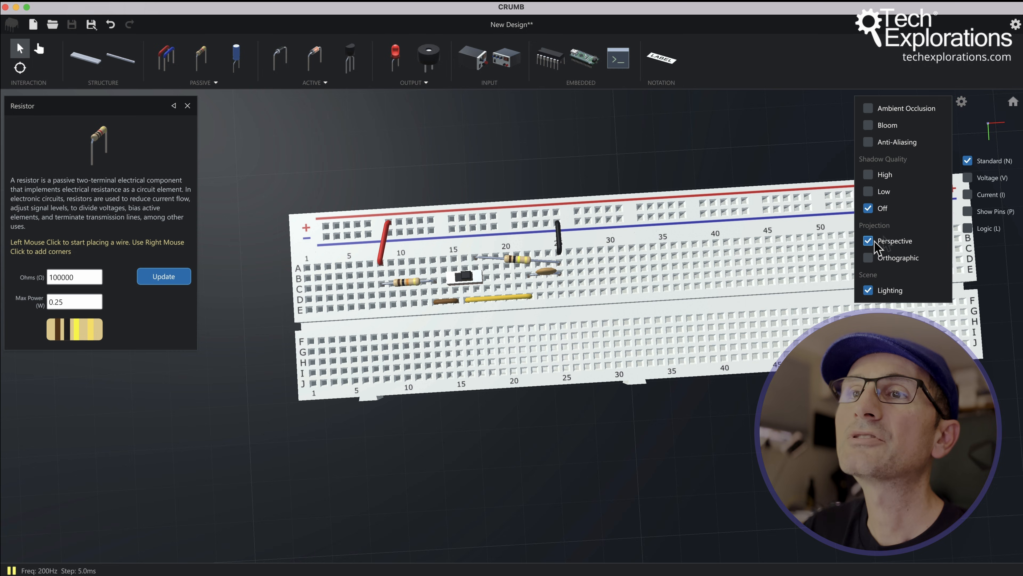
pyautogui.click(869, 291)
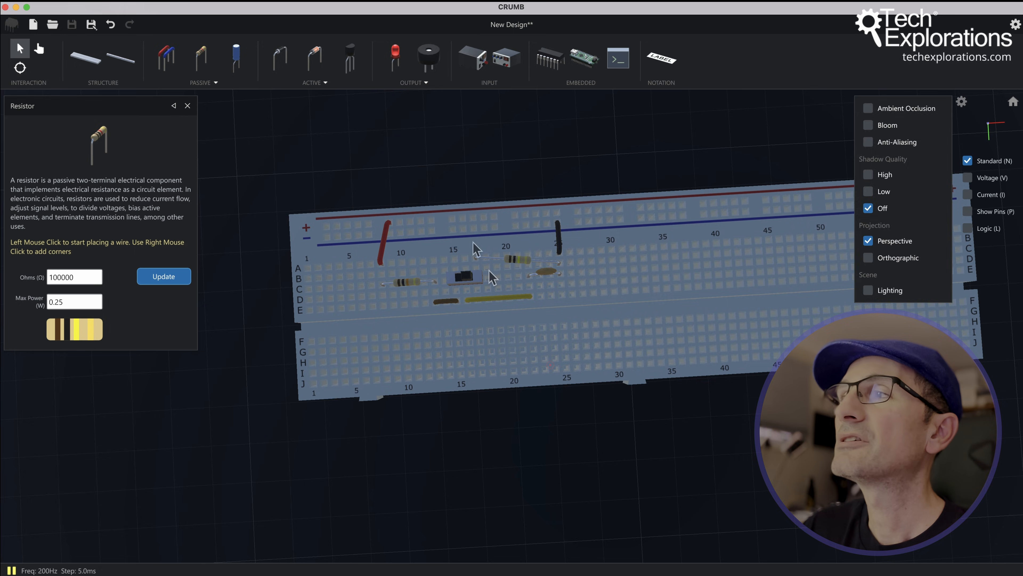
pyautogui.click(477, 249)
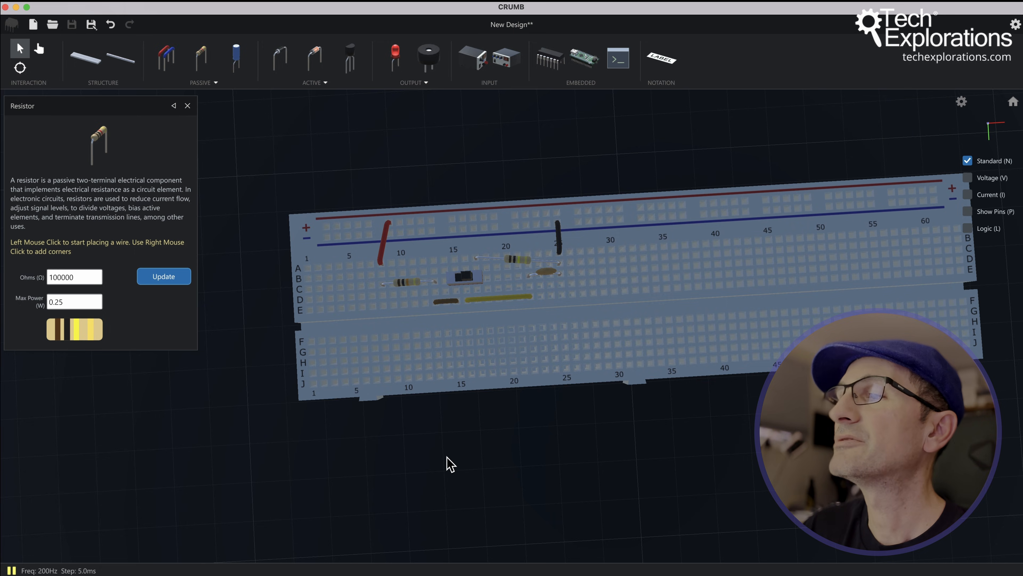
pyautogui.moveTo(450, 464); pyautogui.dragTo(388, 391)
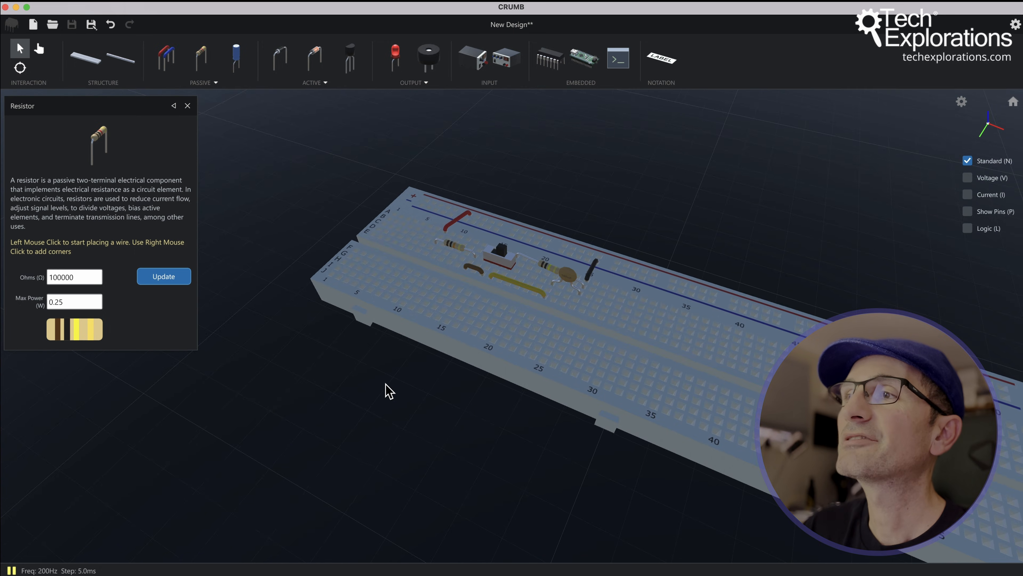
pyautogui.moveTo(393, 354); pyautogui.dragTo(302, 403)
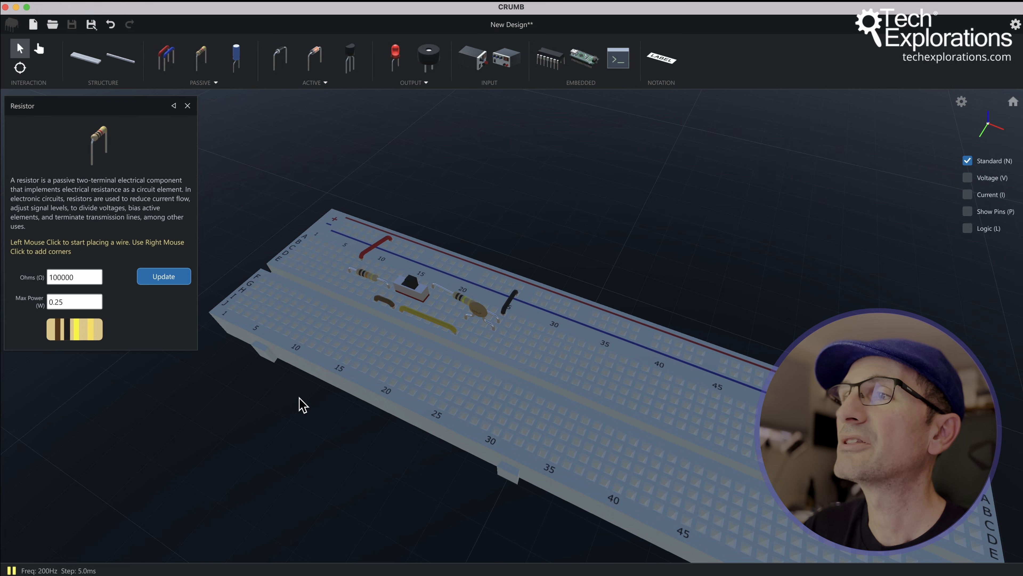
pyautogui.scroll(5, 382, 319)
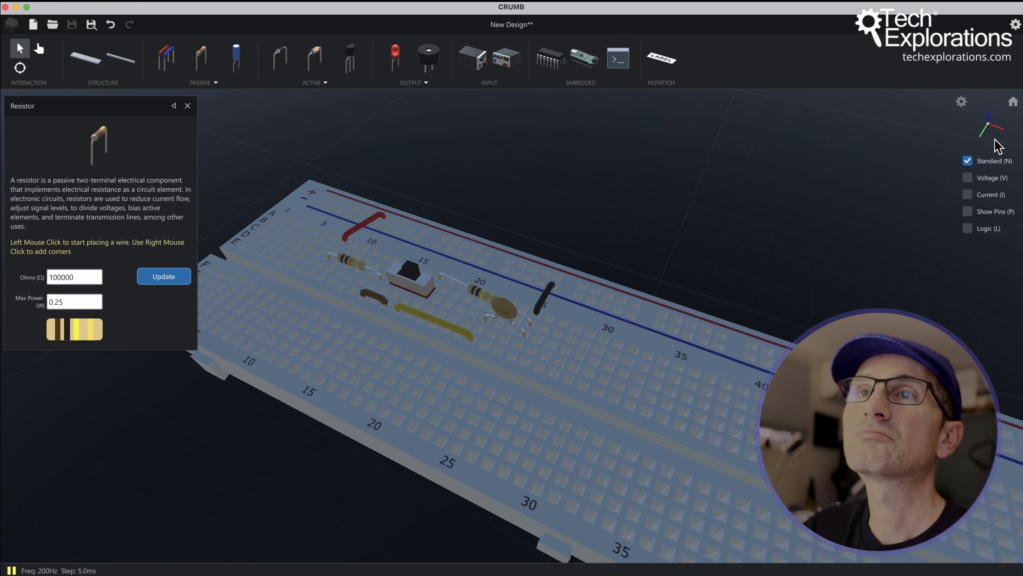
# Toggle the scene lighting on and off to compare how the breadboard looks
pyautogui.click(962, 103)
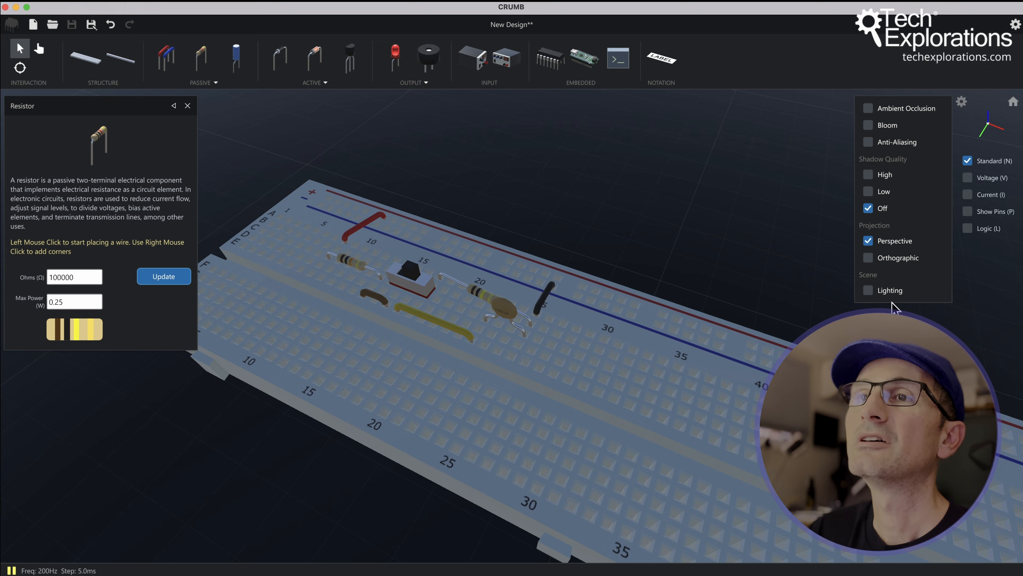
pyautogui.click(868, 291)
pyautogui.click(869, 291)
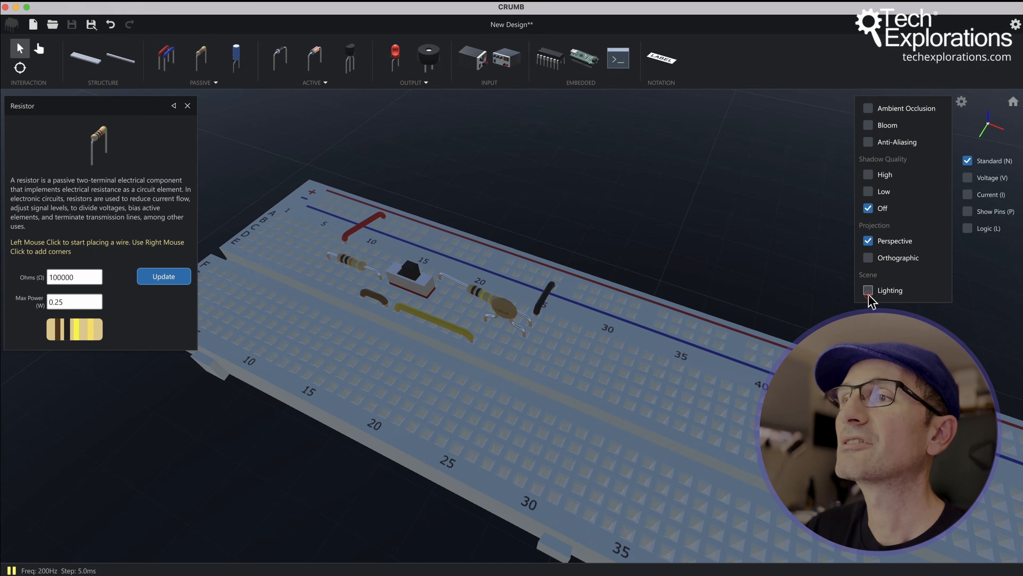
pyautogui.click(869, 291)
pyautogui.click(868, 291)
pyautogui.click(868, 291)
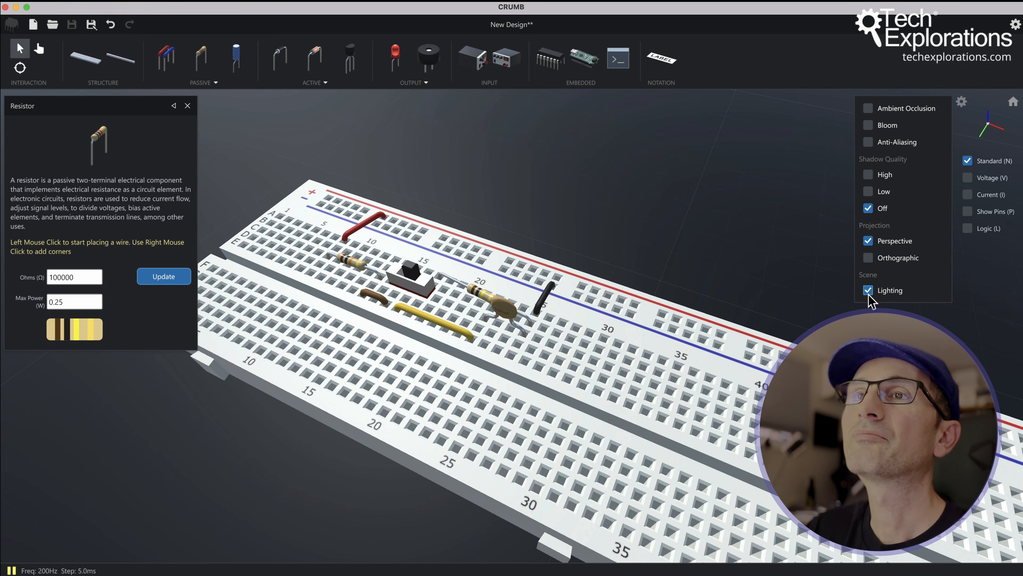
pyautogui.click(868, 291)
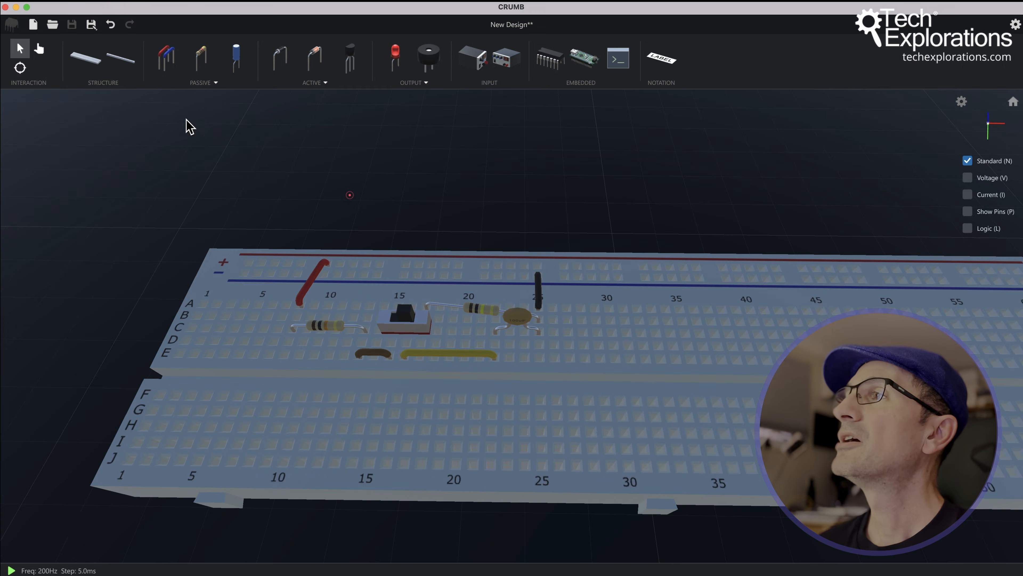
# Add a DC 12V Power Supply and position it beyond the column 1 end of the breadboard
pyautogui.click(112, 296)
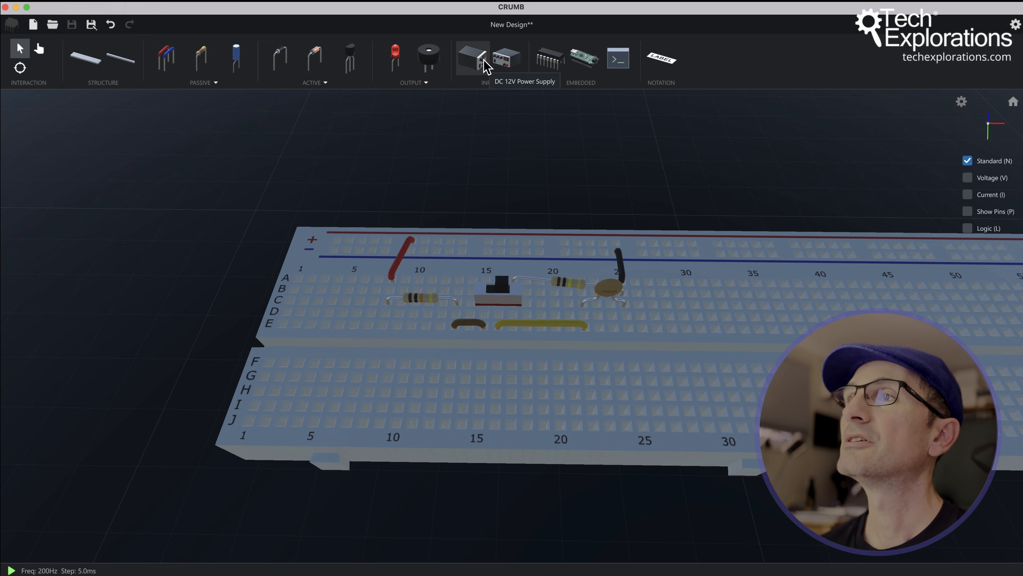
pyautogui.click(473, 58)
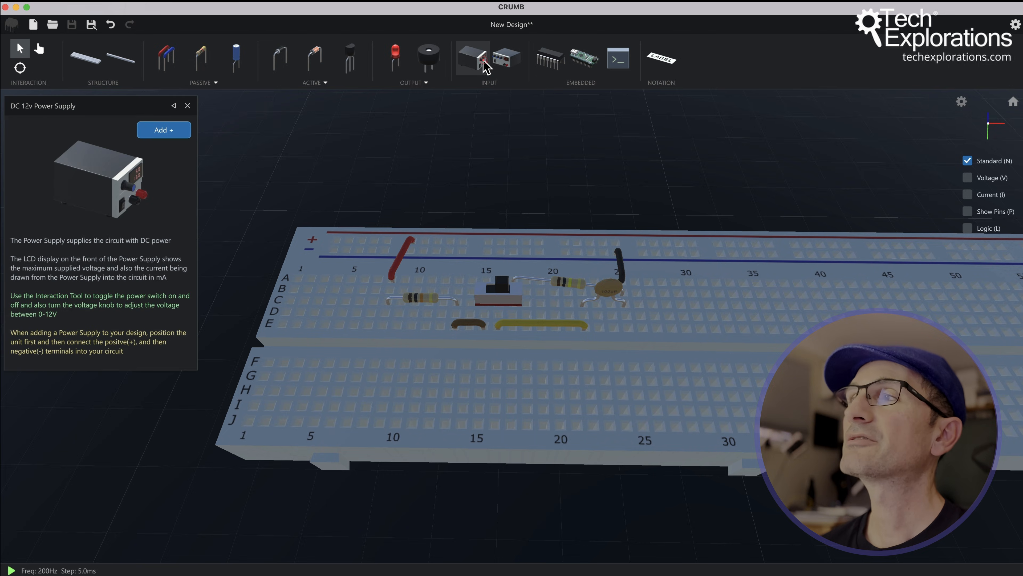
pyautogui.click(173, 130)
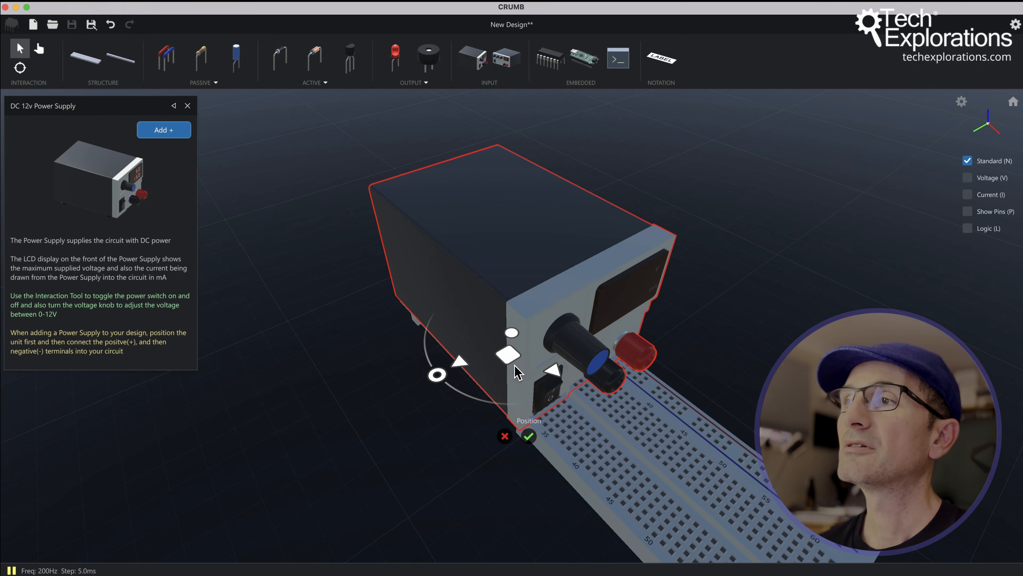
pyautogui.moveTo(539, 371); pyautogui.dragTo(452, 203)
pyautogui.moveTo(475, 318); pyautogui.dragTo(580, 366)
pyautogui.scroll(5, 681, 348)
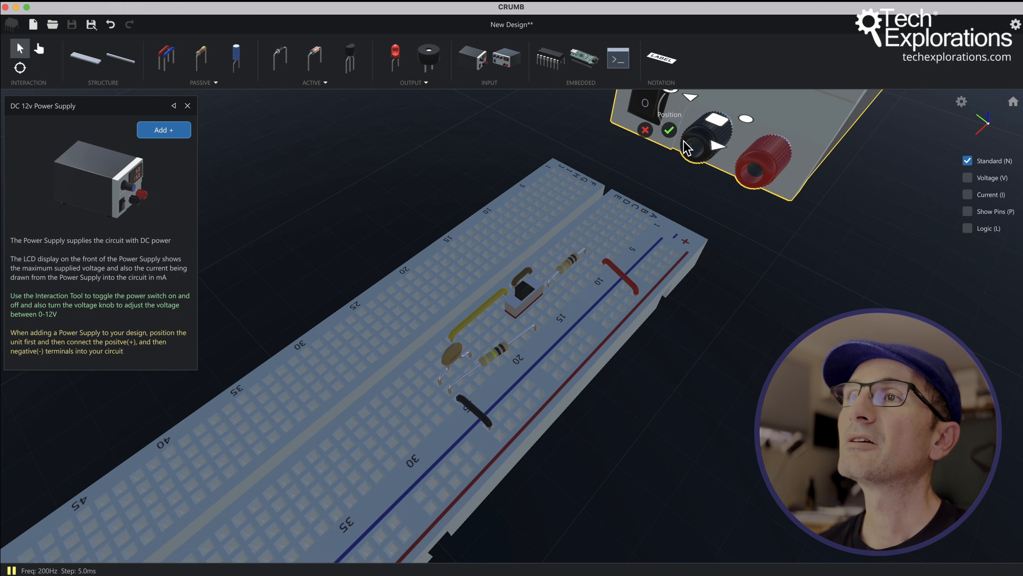
pyautogui.click(670, 131)
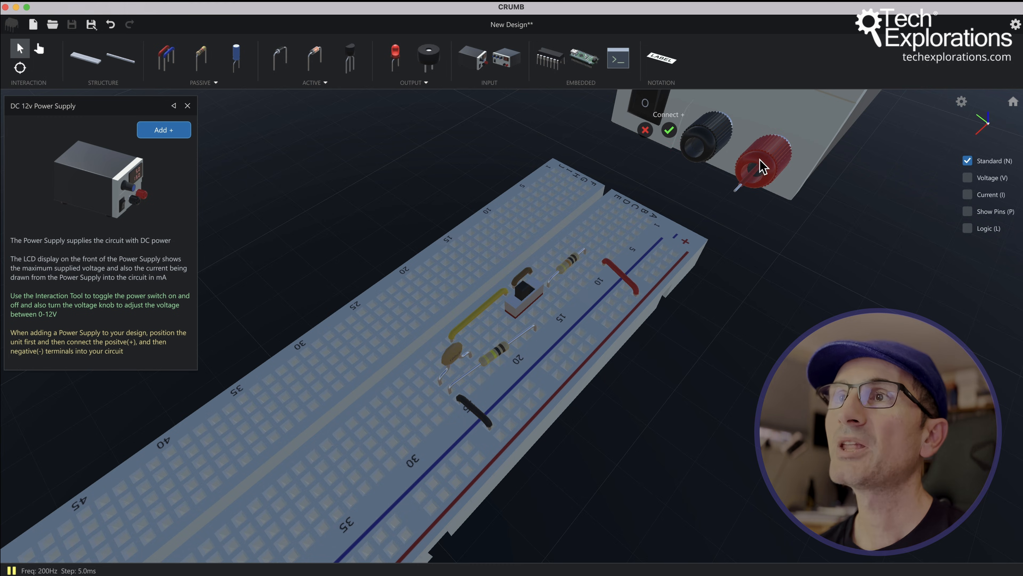
# Connect the power supply's positive terminal to the red rail and its negative terminal to the blue rail, and finish its placement
pyautogui.click(677, 254)
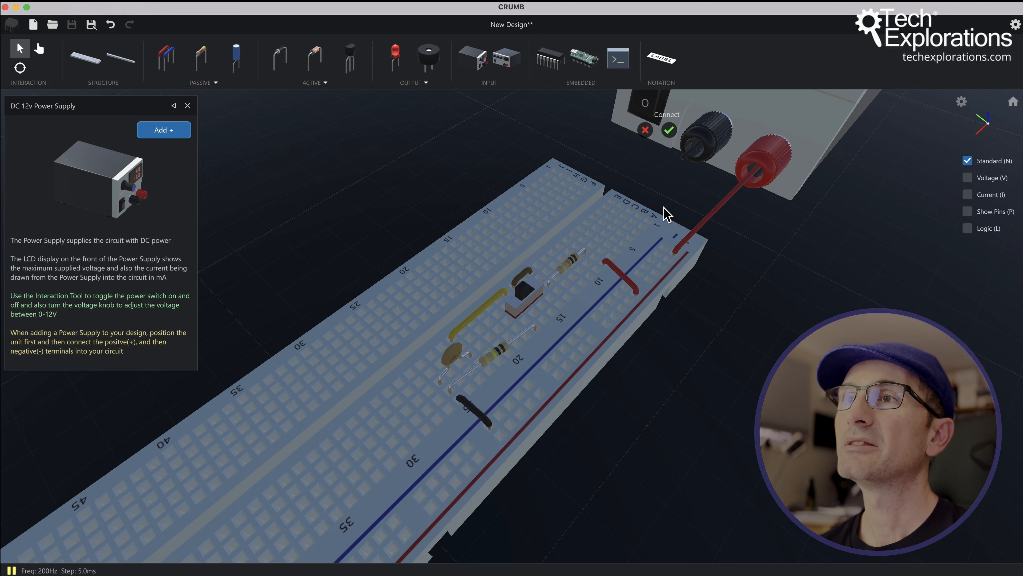
pyautogui.click(666, 245)
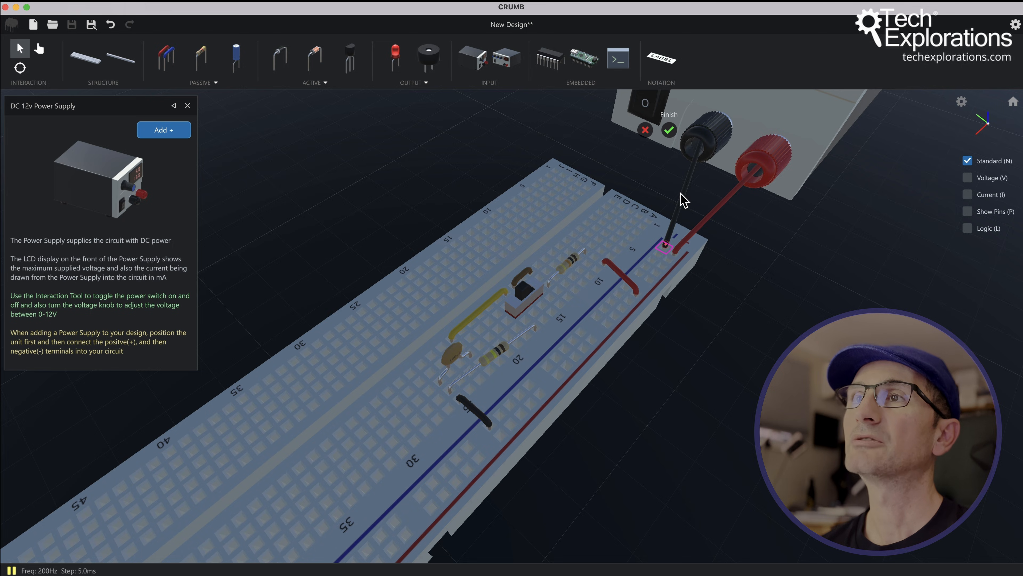
pyautogui.moveTo(729, 366); pyautogui.dragTo(297, 287)
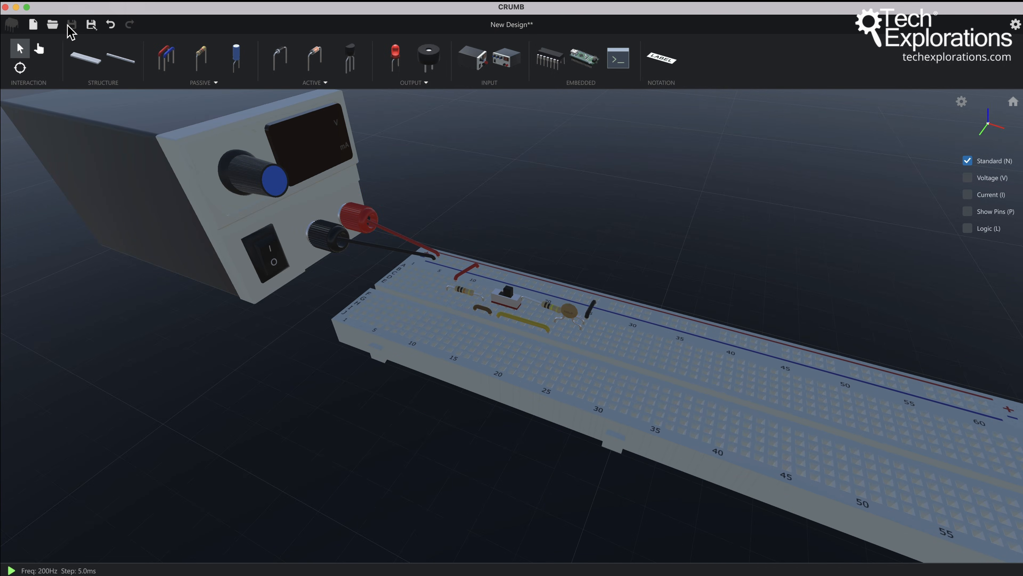
# Switch on the power supply and set the slide switch toward the charging resistor
pyautogui.click(39, 49)
pyautogui.click(277, 251)
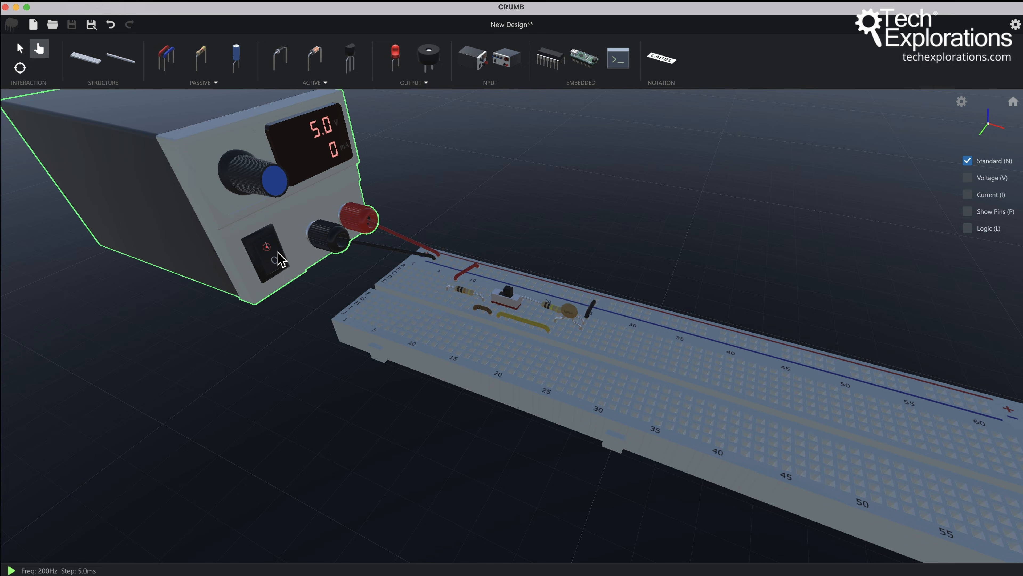
pyautogui.click(276, 262)
pyautogui.click(263, 247)
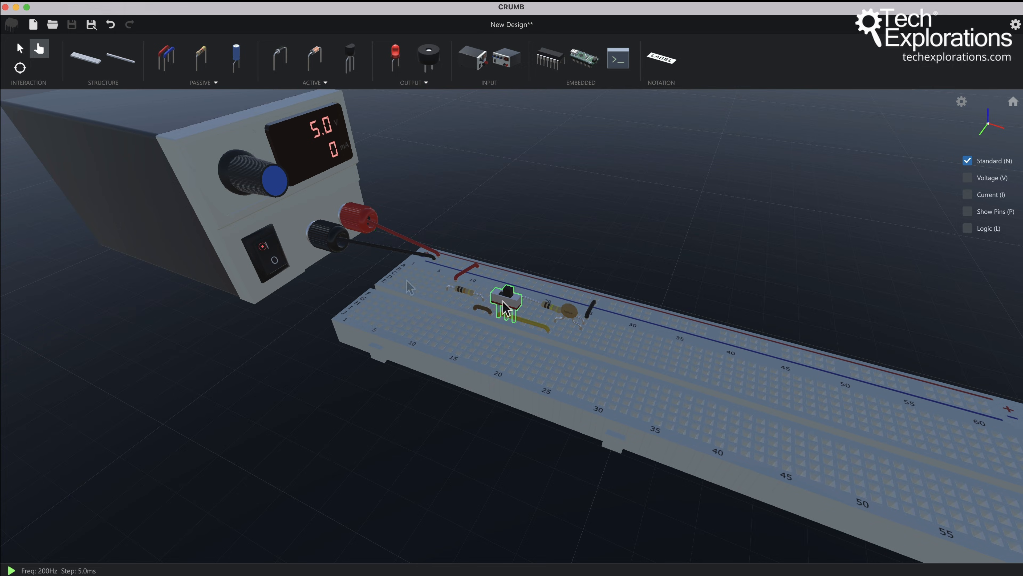
pyautogui.click(503, 293)
pyautogui.click(506, 296)
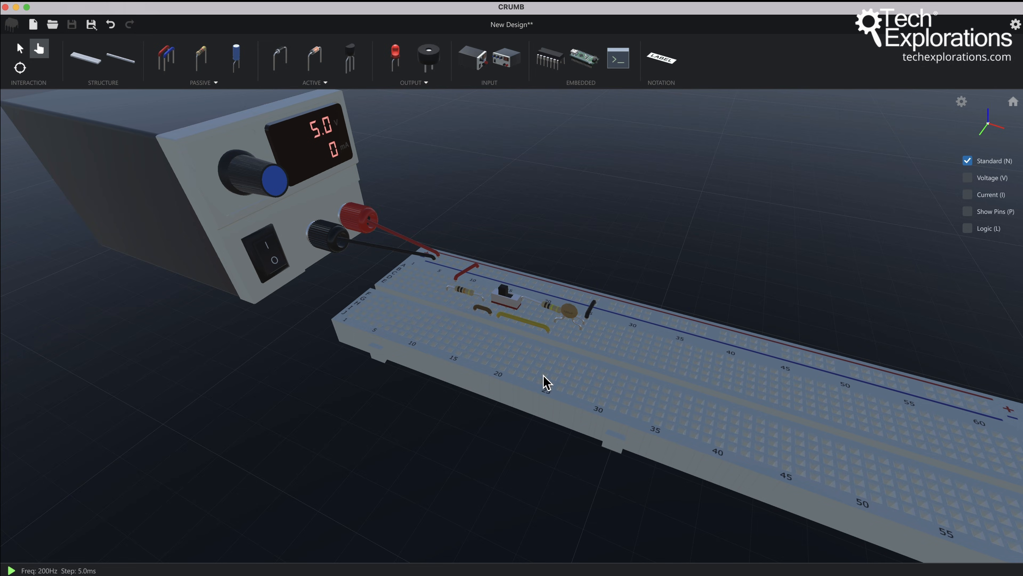
# Display the circuit in Voltage view, with the slide switch and surrounding wires in close view
pyautogui.moveTo(545, 381); pyautogui.dragTo(546, 421)
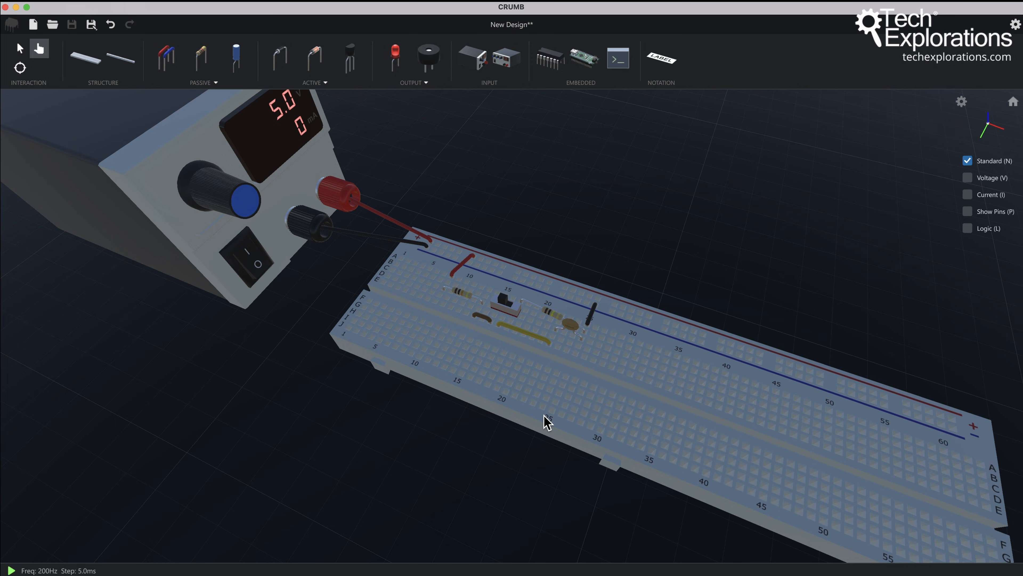
pyautogui.click(968, 179)
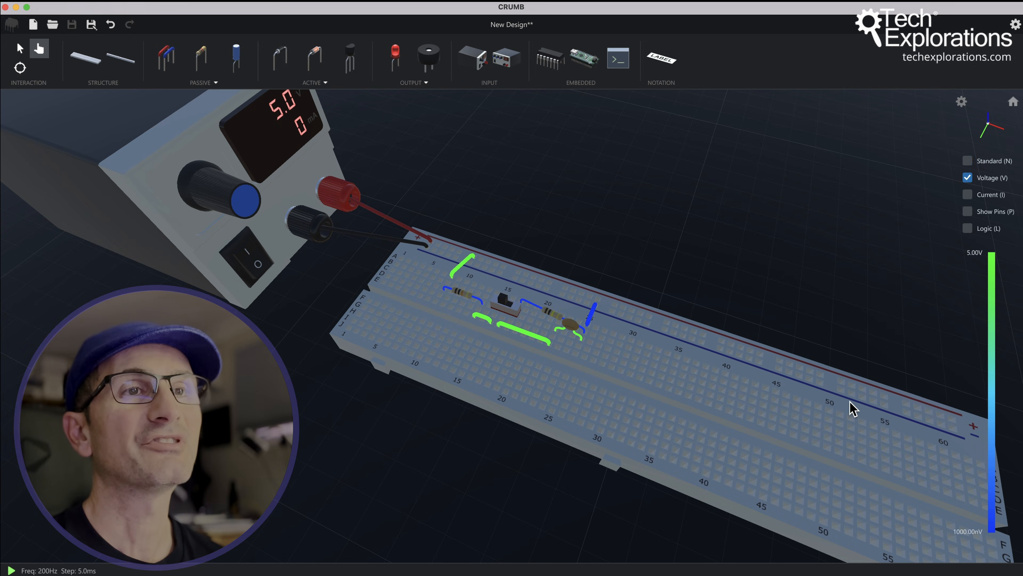
pyautogui.scroll(1, 509, 343)
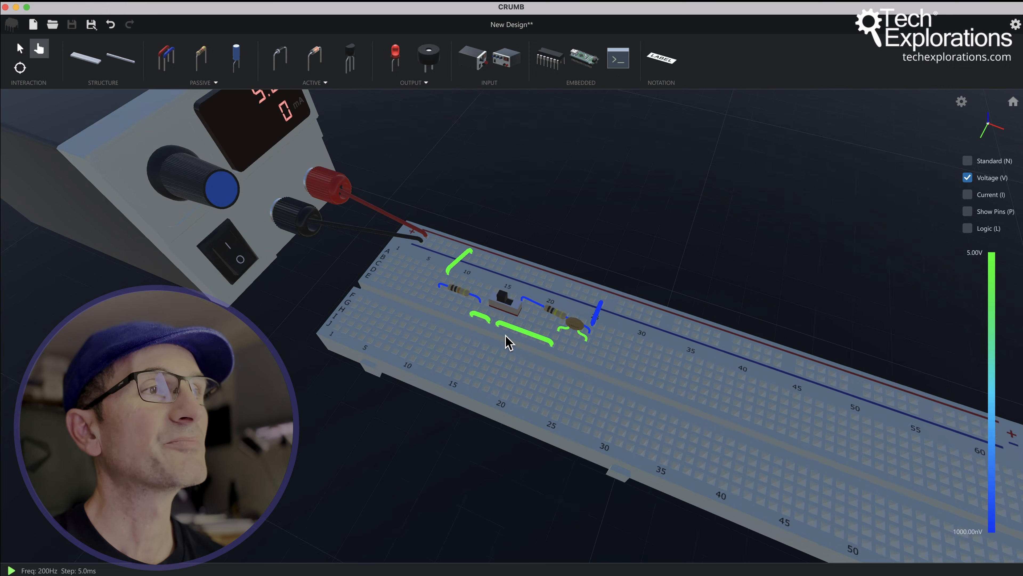
pyautogui.scroll(1, 472, 292)
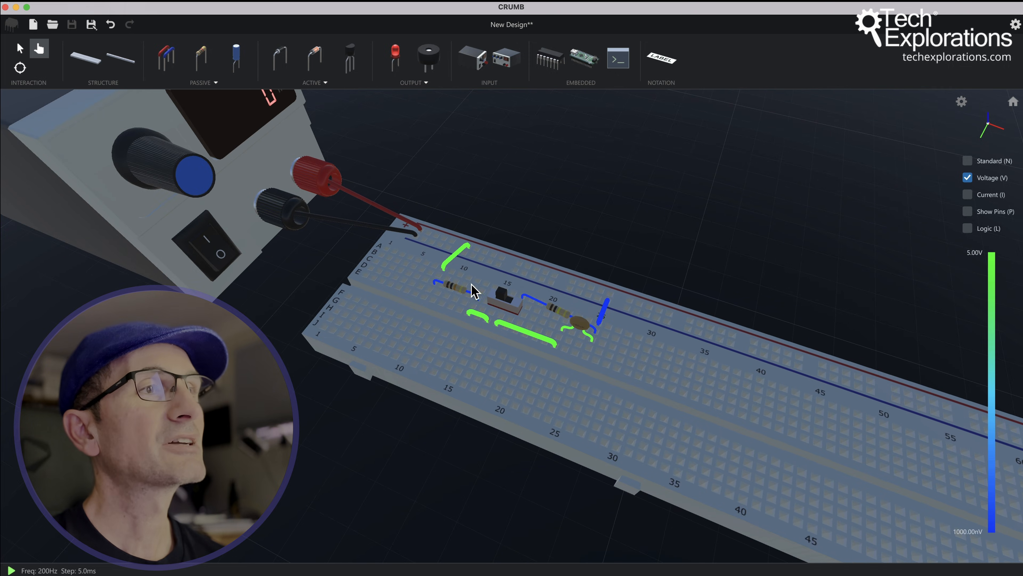
# Toggle the slide switch back and forth to compare the wire voltage colours, leaving it on the charging side
pyautogui.click(504, 302)
pyautogui.click(505, 303)
pyautogui.click(505, 302)
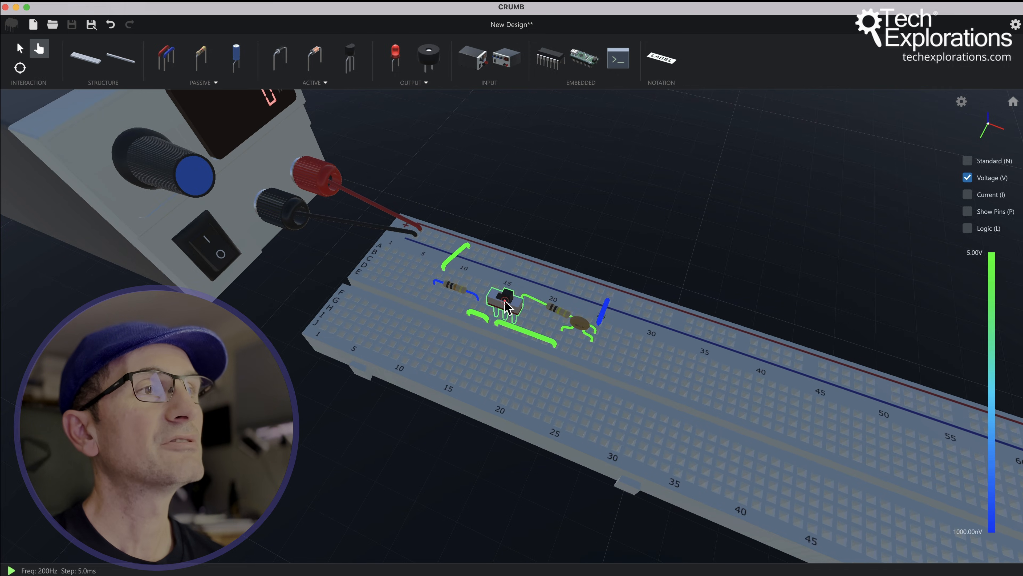
pyautogui.click(506, 302)
pyautogui.click(505, 302)
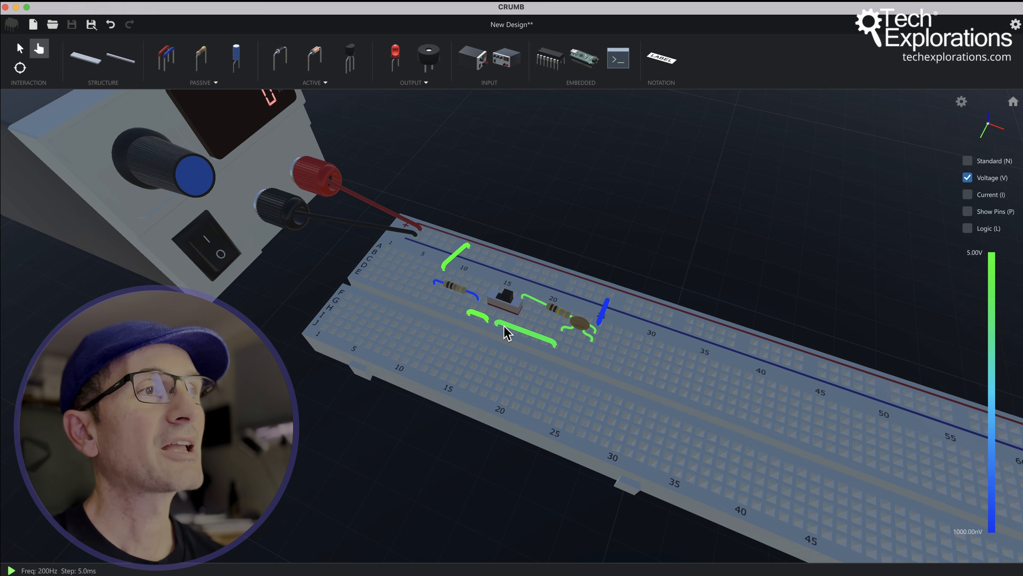
pyautogui.click(506, 302)
pyautogui.click(507, 302)
pyautogui.click(506, 302)
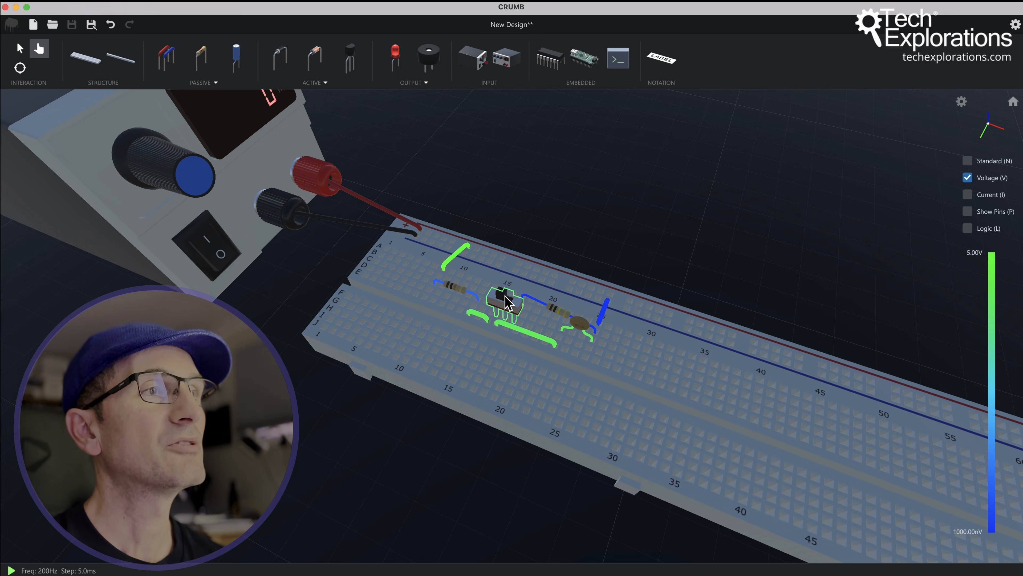
pyautogui.click(506, 302)
pyautogui.click(507, 302)
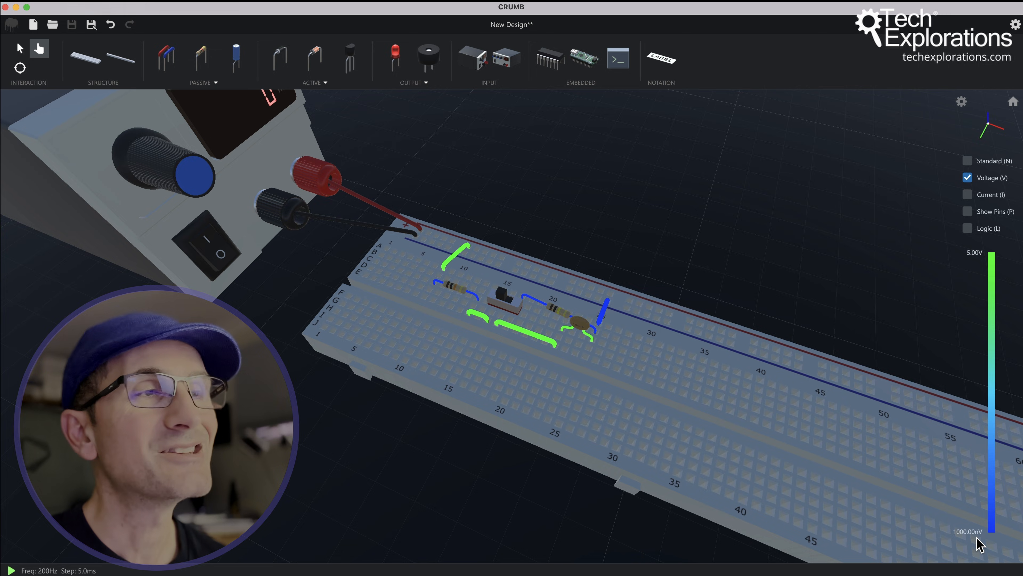
pyautogui.click(506, 309)
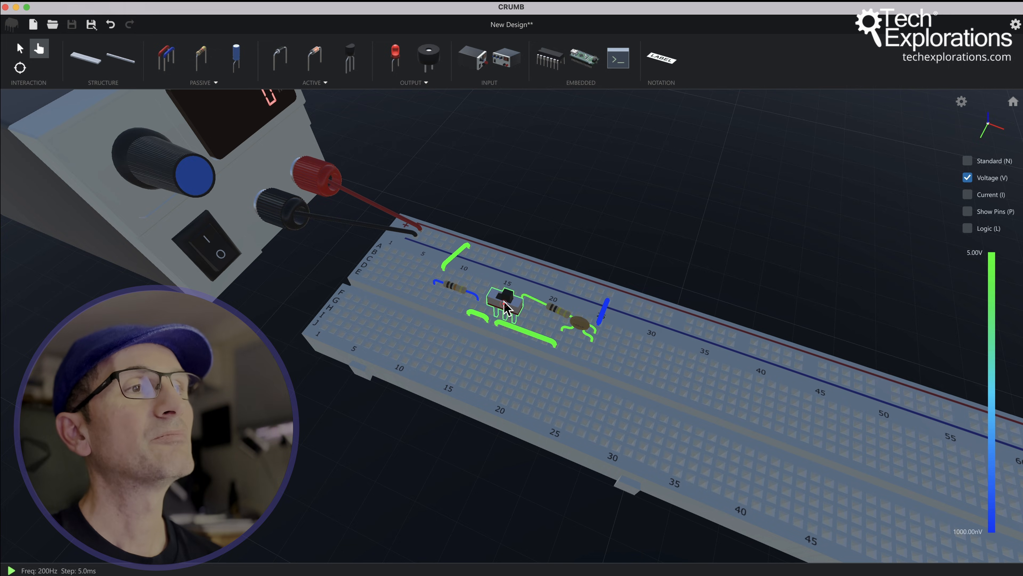
pyautogui.click(506, 308)
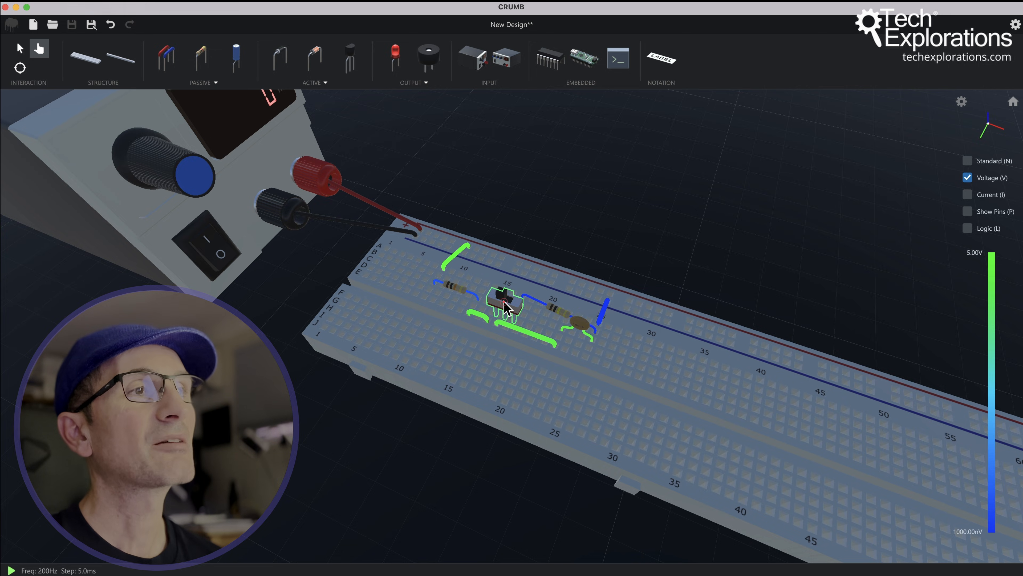
pyautogui.moveTo(507, 308); pyautogui.dragTo(509, 364)
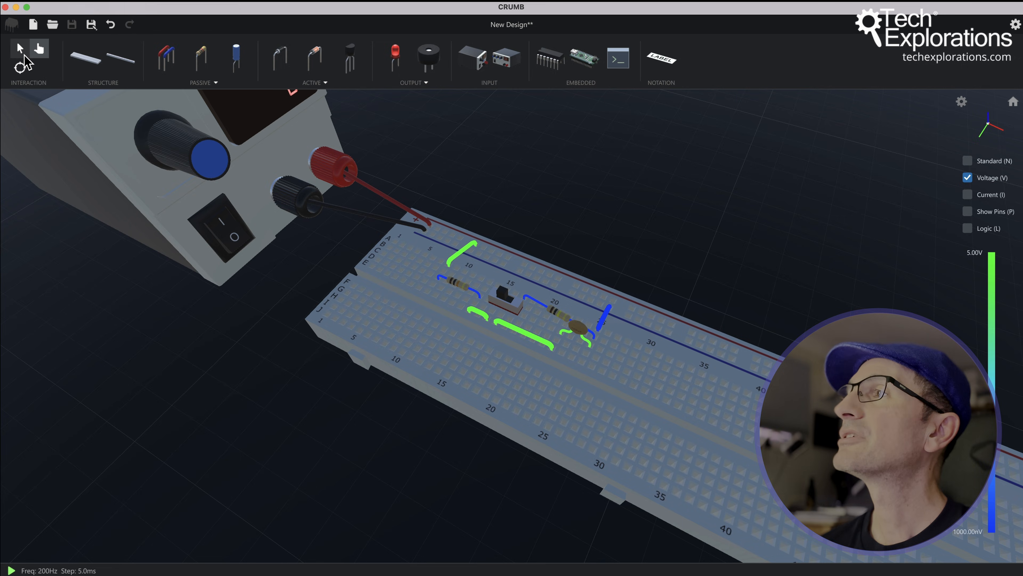
# Probe the capacitor to plot its voltage and current in the Scope View
pyautogui.click(21, 71)
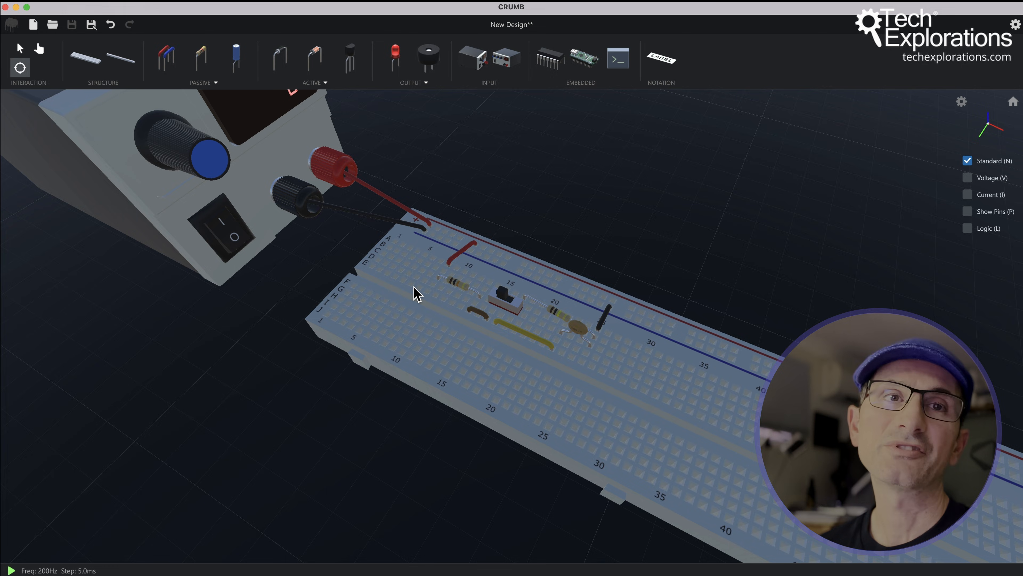
pyautogui.click(578, 336)
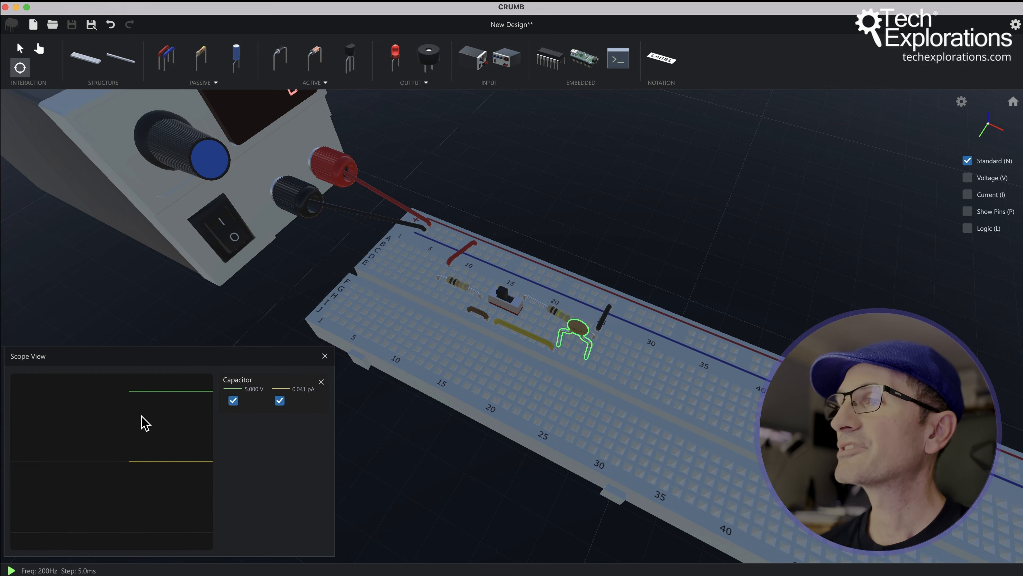
pyautogui.scroll(-3, 501, 299)
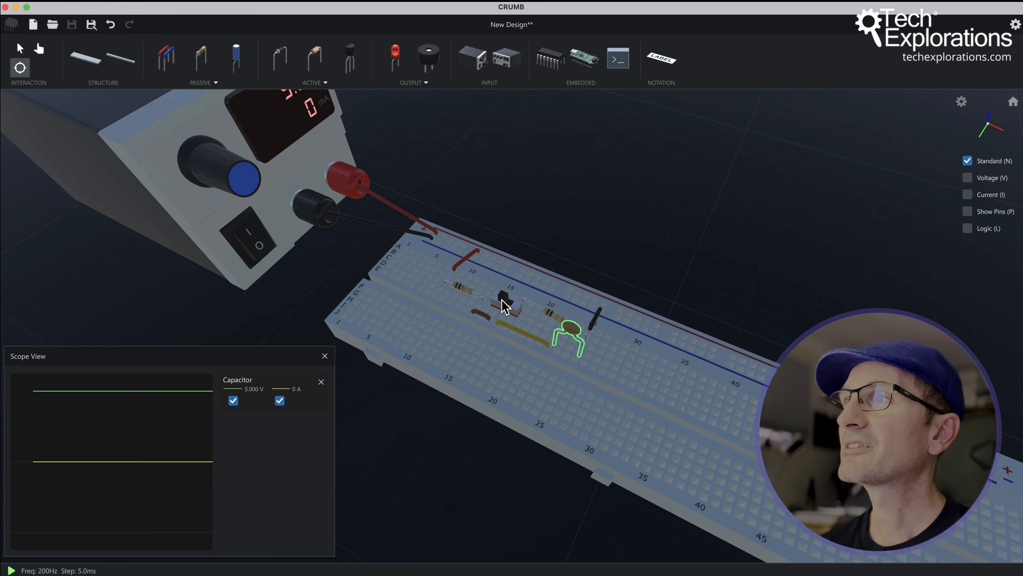
pyautogui.scroll(-3, 494, 379)
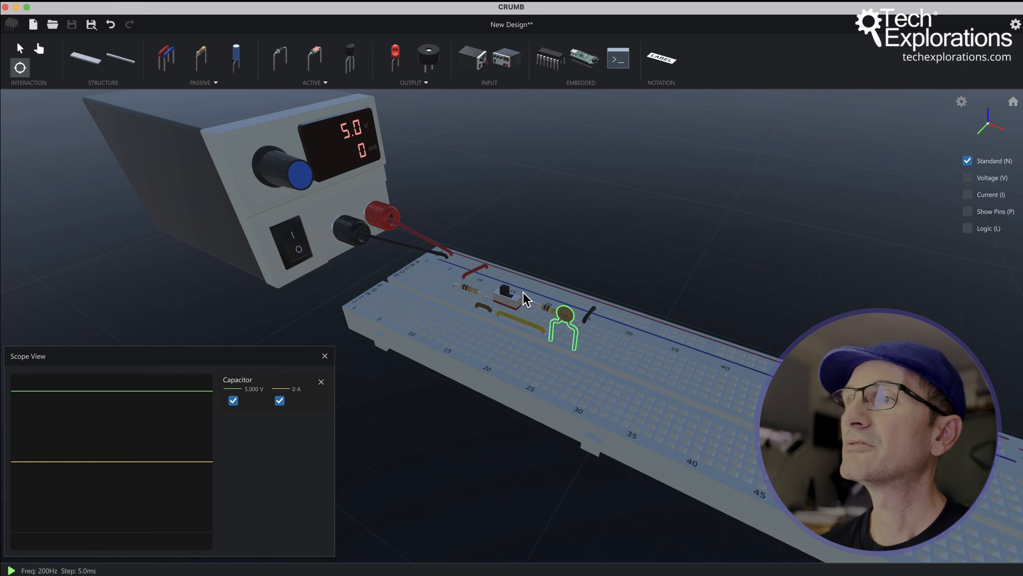
# Toggle the slide switch repeatedly to trace the capacitor's discharge and charge curves on the scope, ending on the discharge side
pyautogui.click(38, 49)
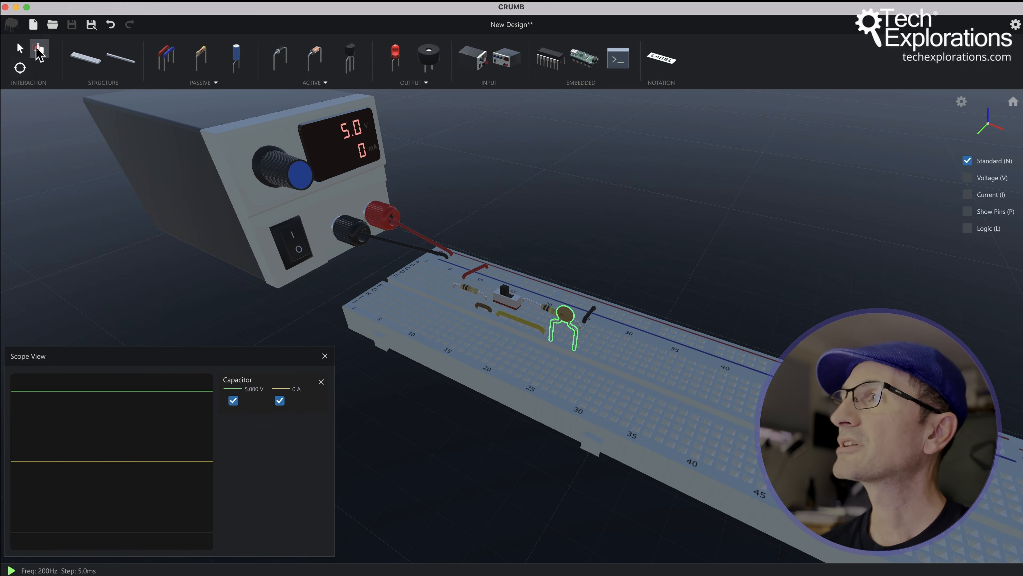
pyautogui.click(503, 298)
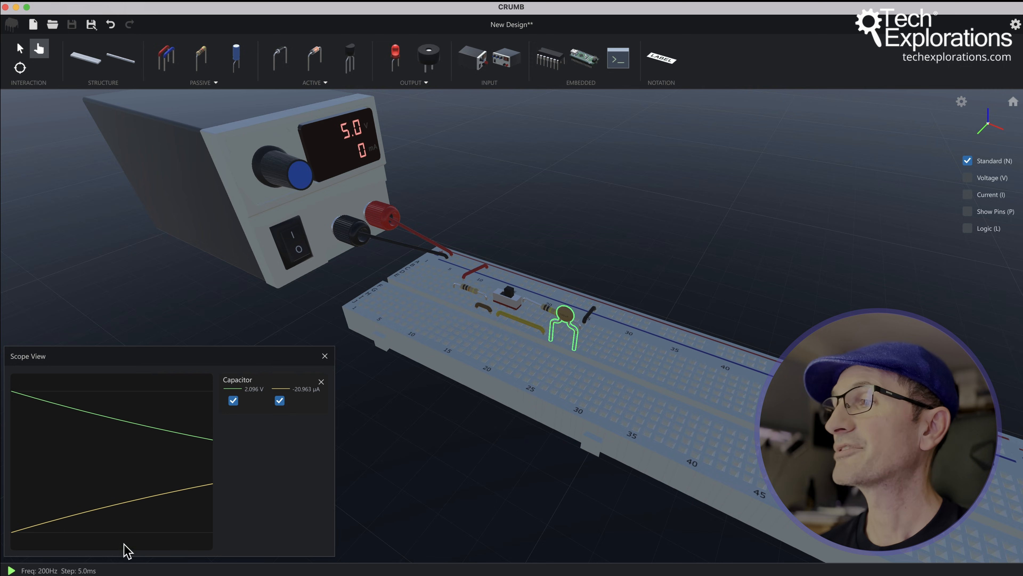
pyautogui.click(516, 298)
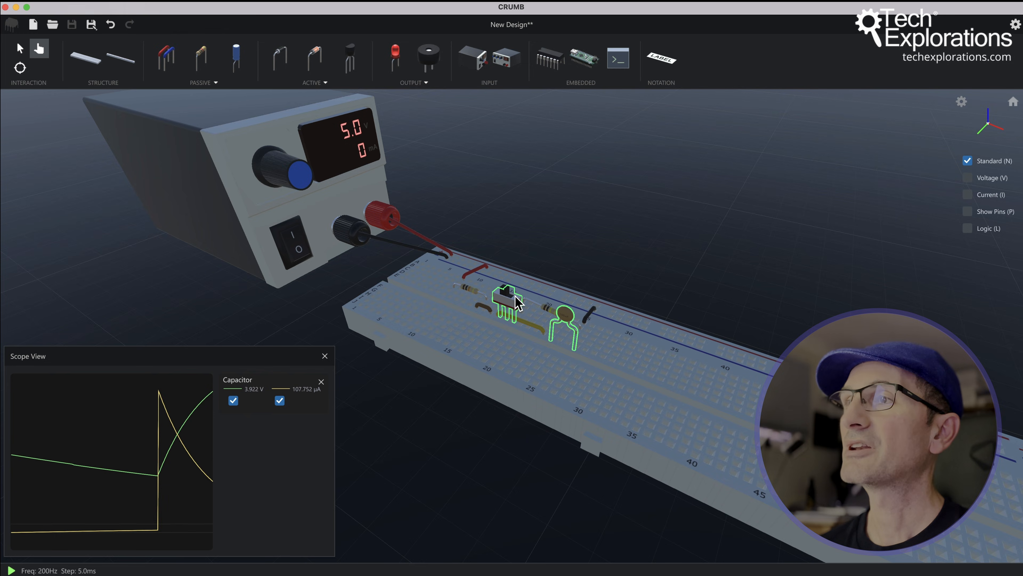
pyautogui.click(515, 296)
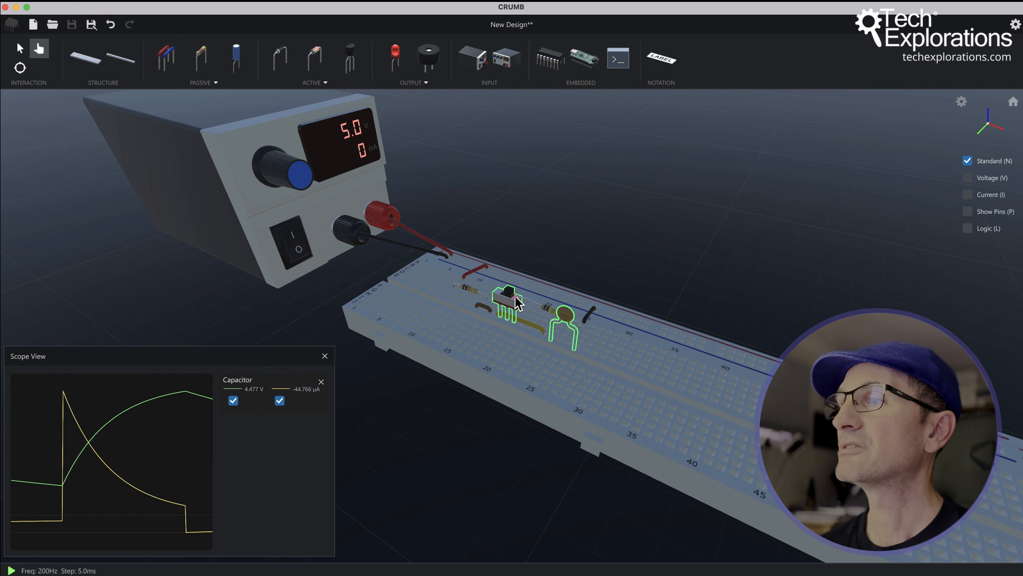
pyautogui.click(516, 299)
pyautogui.click(517, 300)
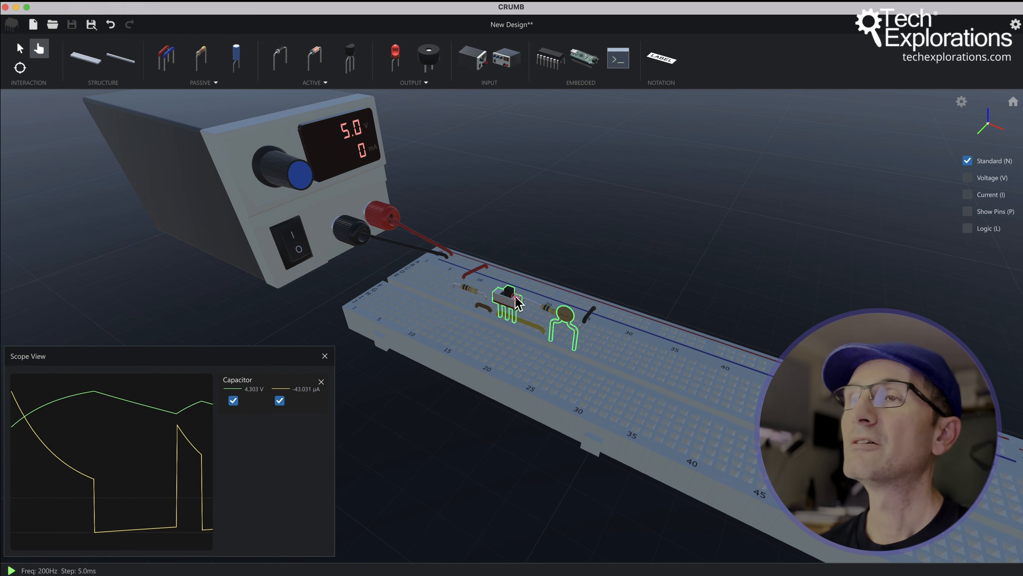
# Set the simulation frequency to 500 Hz and the time step to 10.0 ms, and apply the settings
pyautogui.click(1014, 25)
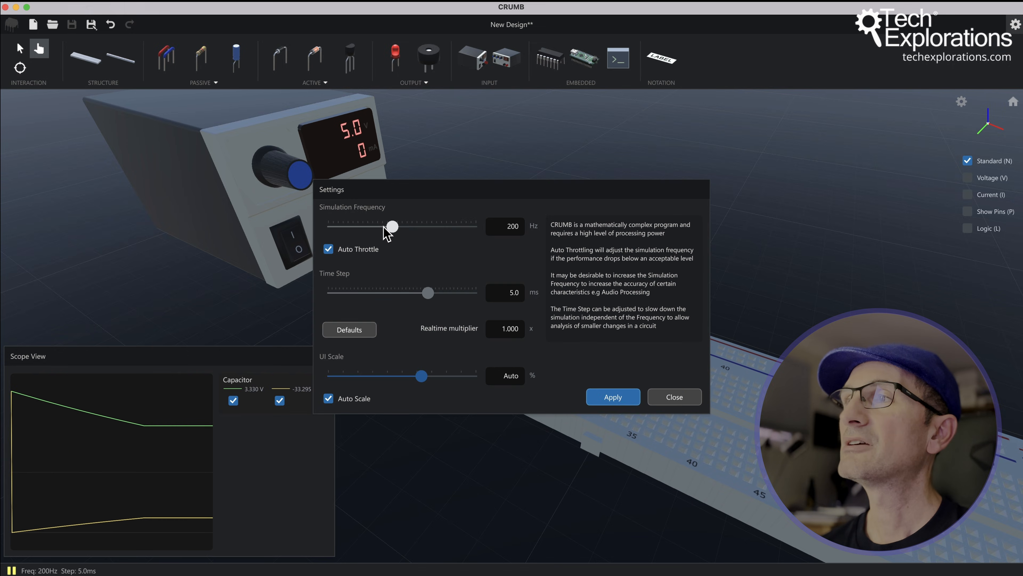
pyautogui.moveTo(392, 226); pyautogui.dragTo(410, 228)
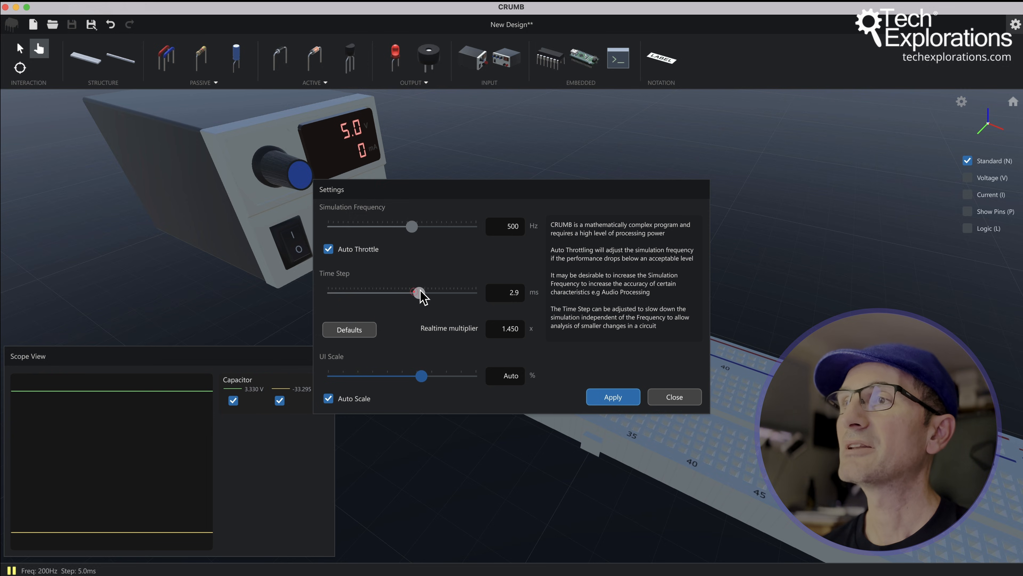
pyautogui.moveTo(427, 297); pyautogui.dragTo(438, 297)
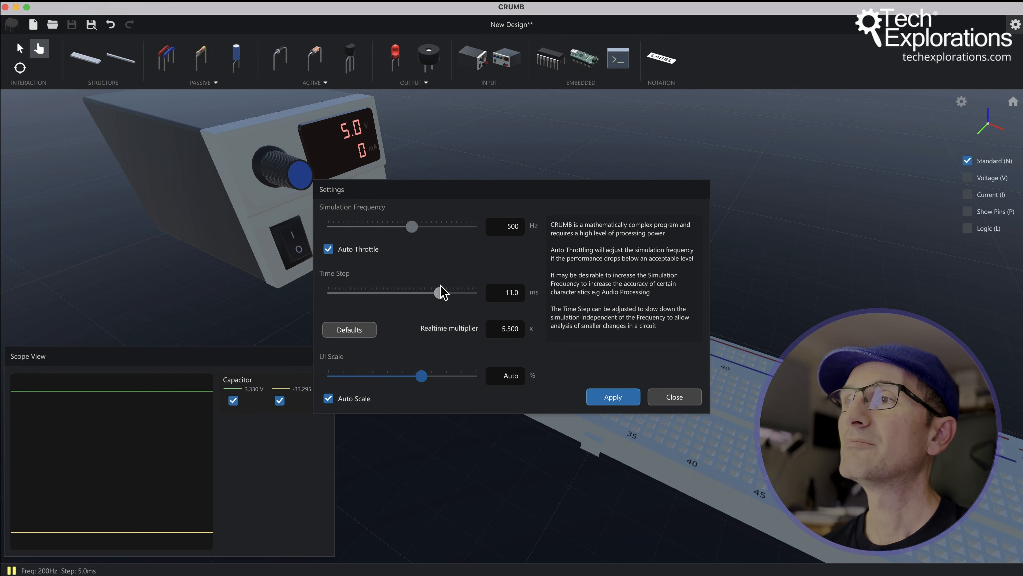
pyautogui.click(613, 396)
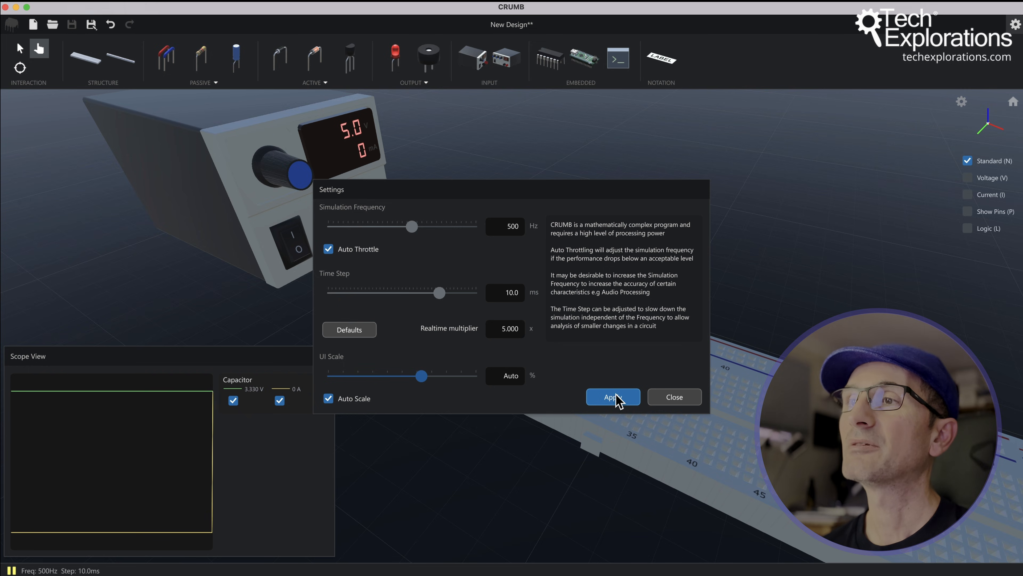
# Close the settings and toggle the slide switch repeatedly to trace the capacitor's curves with the new timing, ending on the discharge side
pyautogui.click(675, 398)
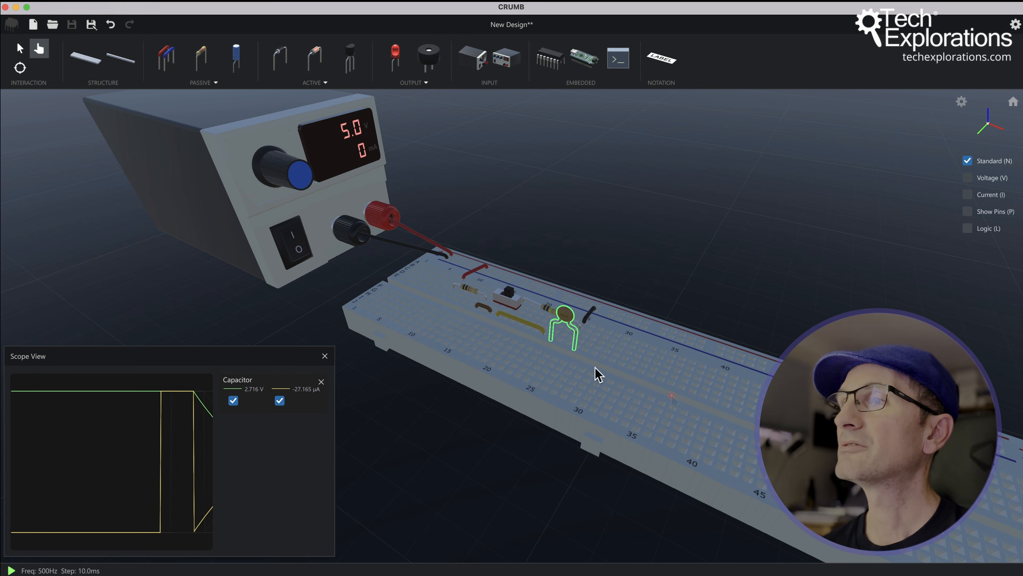
pyautogui.click(508, 297)
pyautogui.click(509, 297)
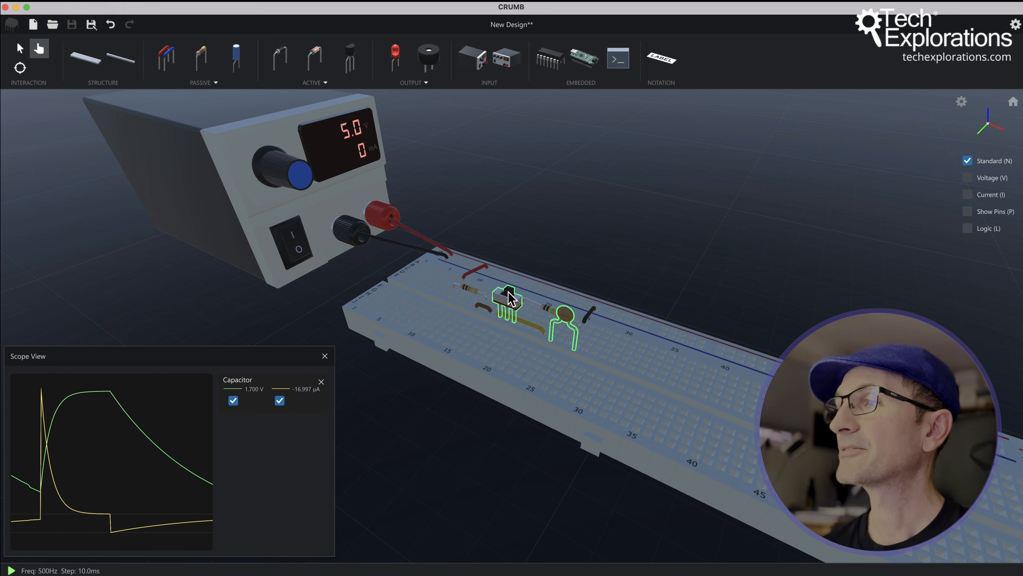
pyautogui.click(508, 297)
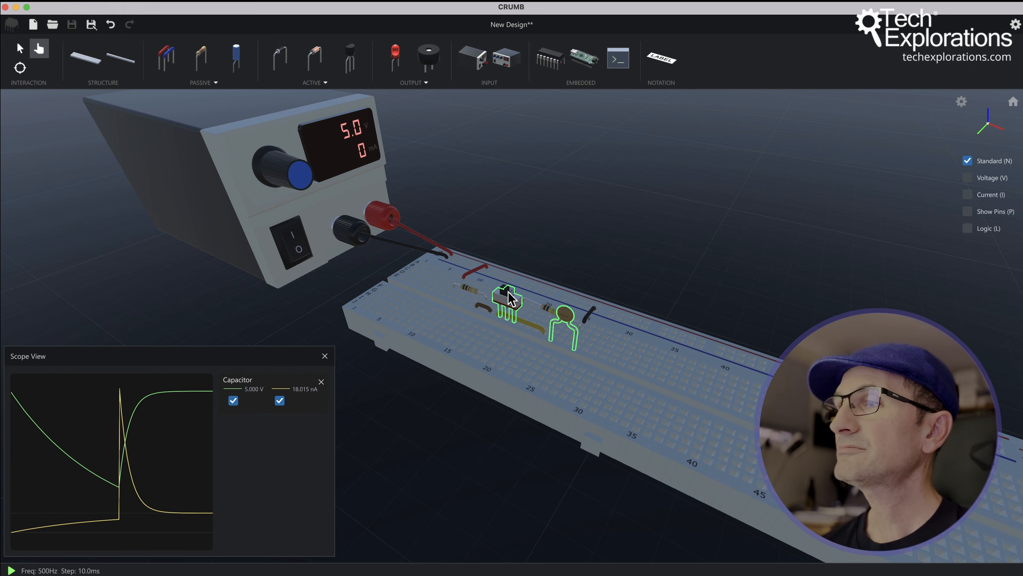
pyautogui.click(508, 297)
pyautogui.click(508, 298)
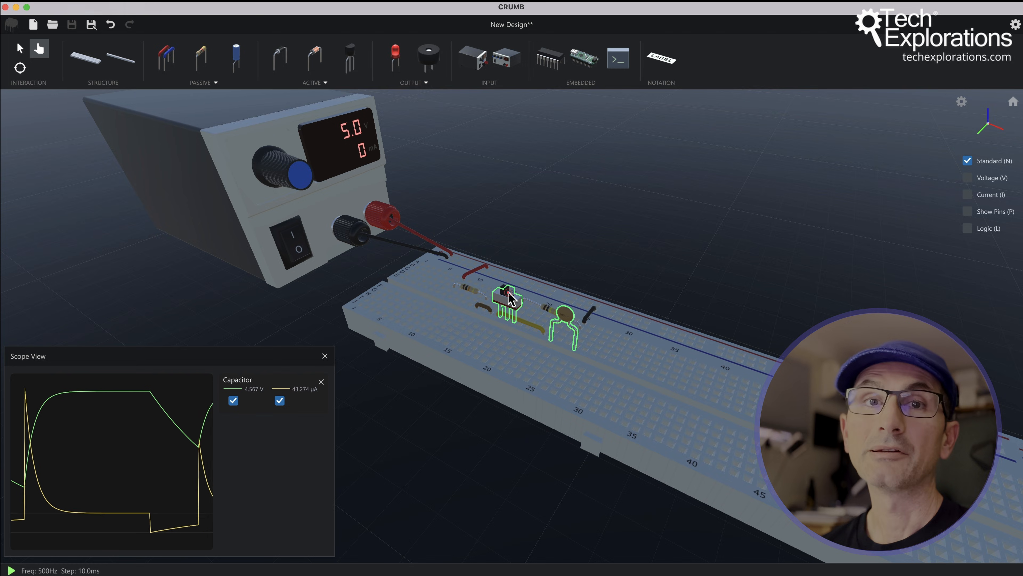
pyautogui.click(508, 298)
# Examine the resistors, slide switch and capacitor up close, repositioning the Scope View around the circuit
pyautogui.moveTo(141, 357); pyautogui.dragTo(173, 319)
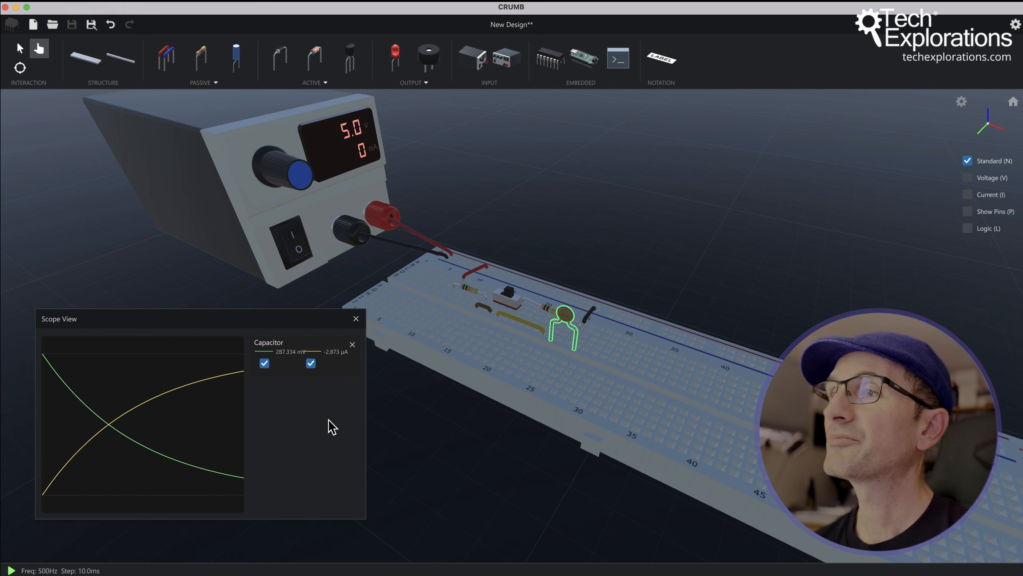
pyautogui.hscroll(5, 477, 369)
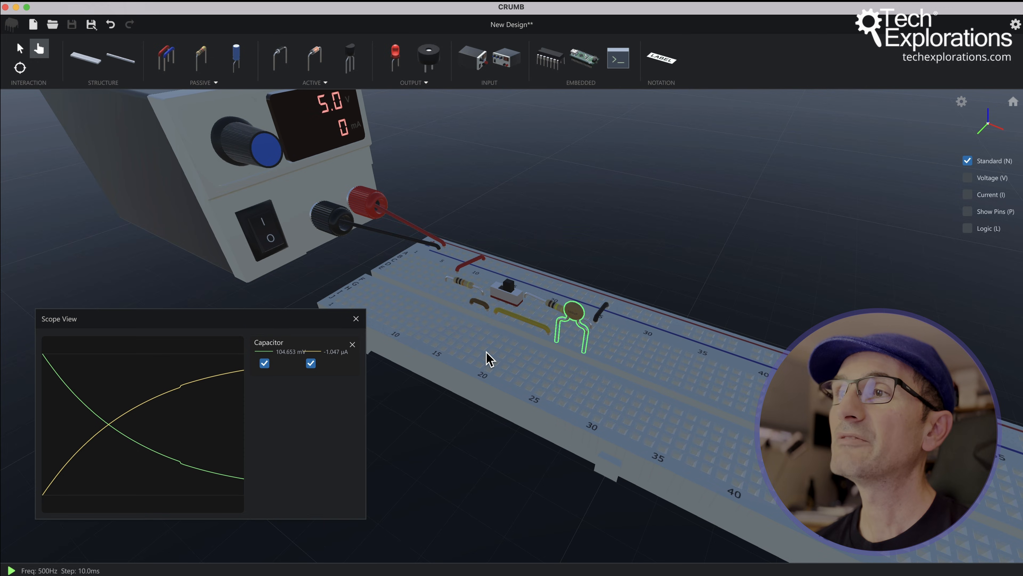
pyautogui.hscroll(5, 500, 354)
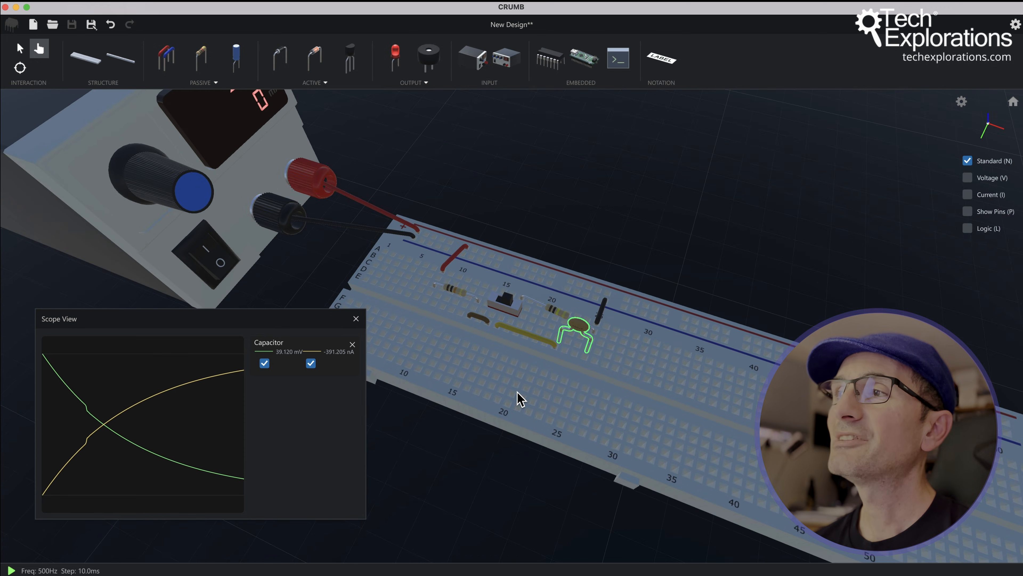
pyautogui.hscroll(-3, 498, 373)
pyautogui.hscroll(3, 501, 372)
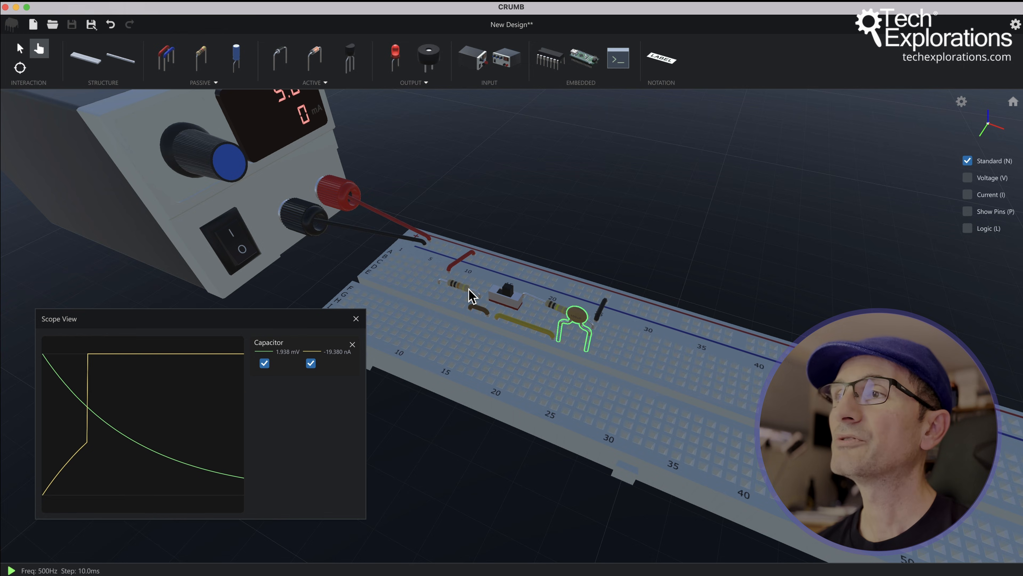
pyautogui.scroll(5, 464, 292)
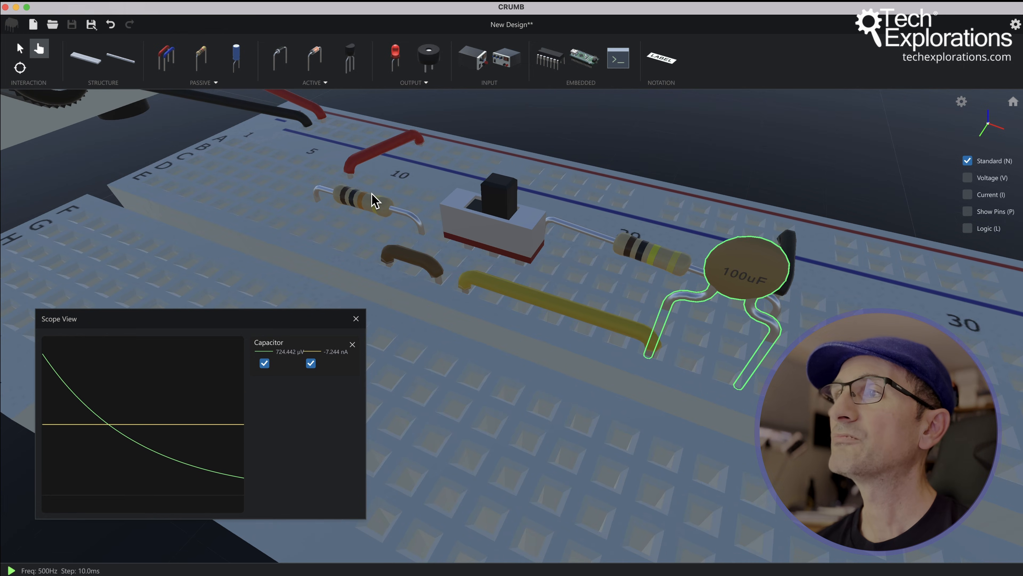
pyautogui.scroll(-4, 390, 237)
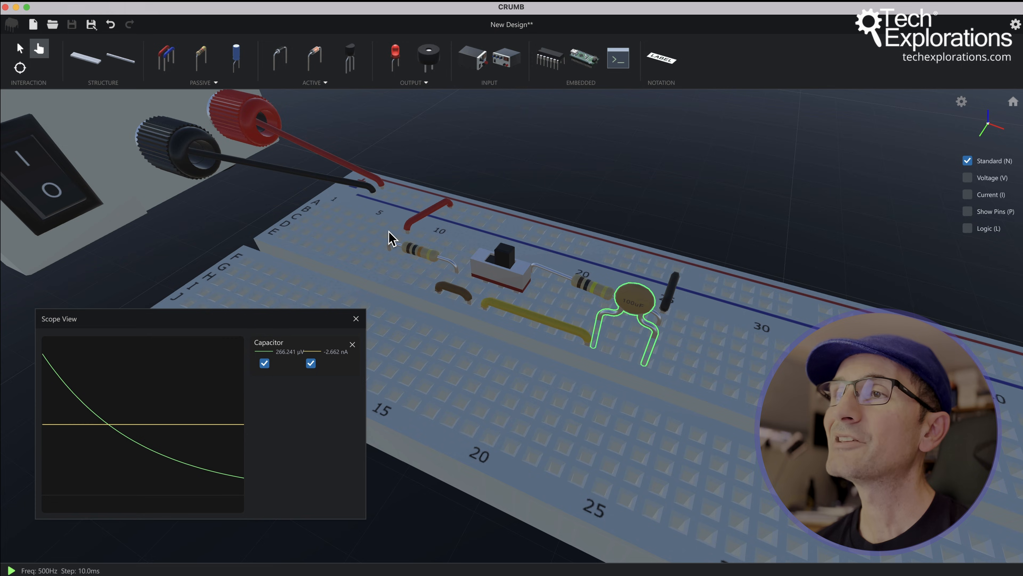
pyautogui.scroll(-1, 390, 238)
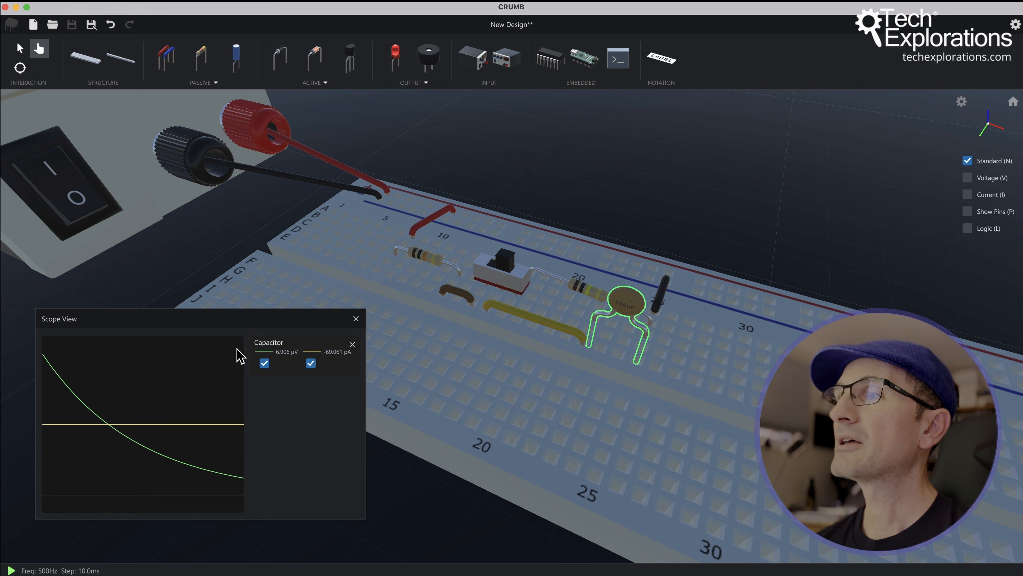
pyautogui.moveTo(218, 327); pyautogui.dragTo(241, 267)
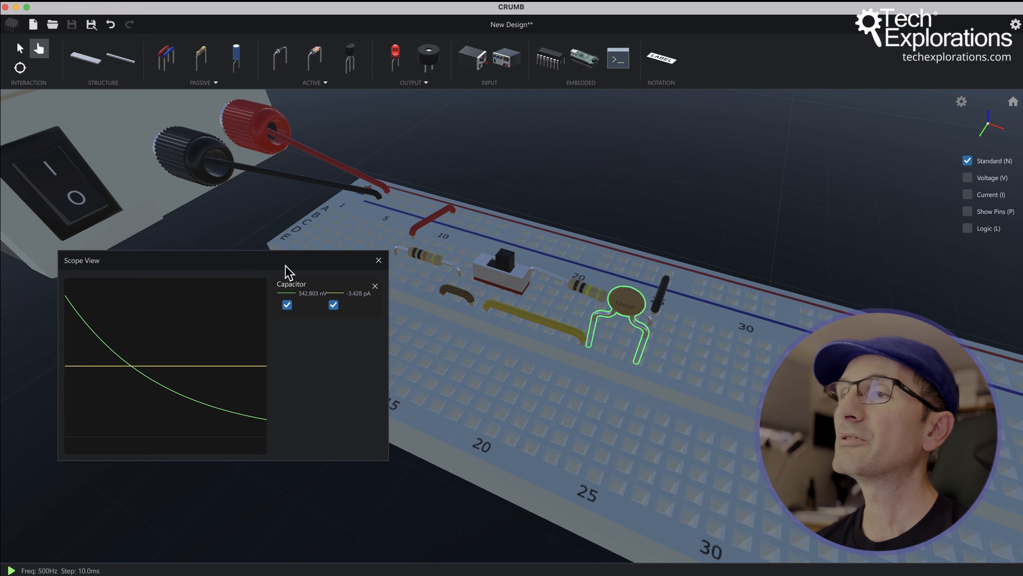
pyautogui.moveTo(287, 266); pyautogui.dragTo(255, 333)
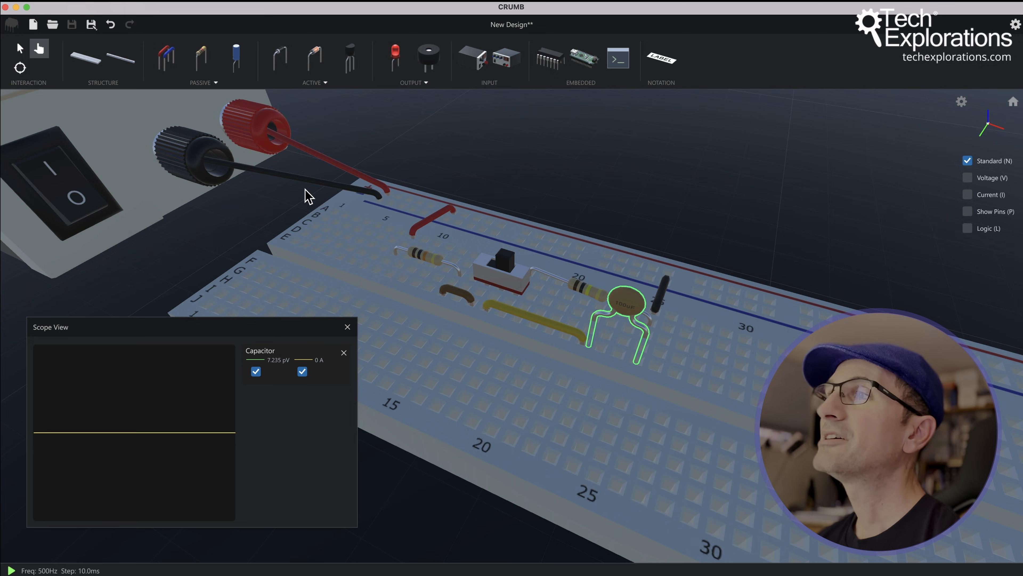
# Probe the charging resistor near the red jumper and leave only its voltage trace enabled in the Scope View
pyautogui.click(20, 68)
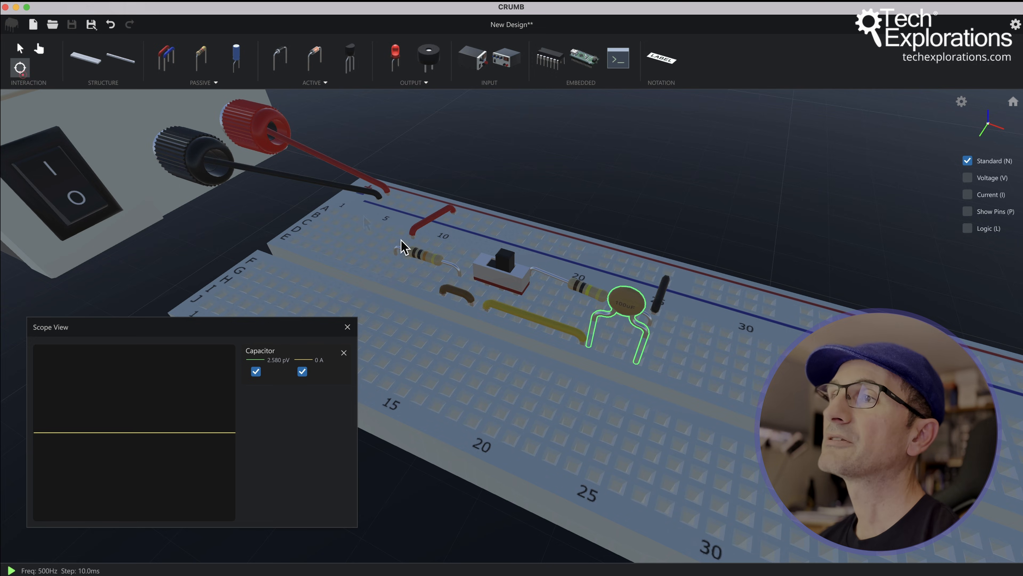
pyautogui.click(418, 256)
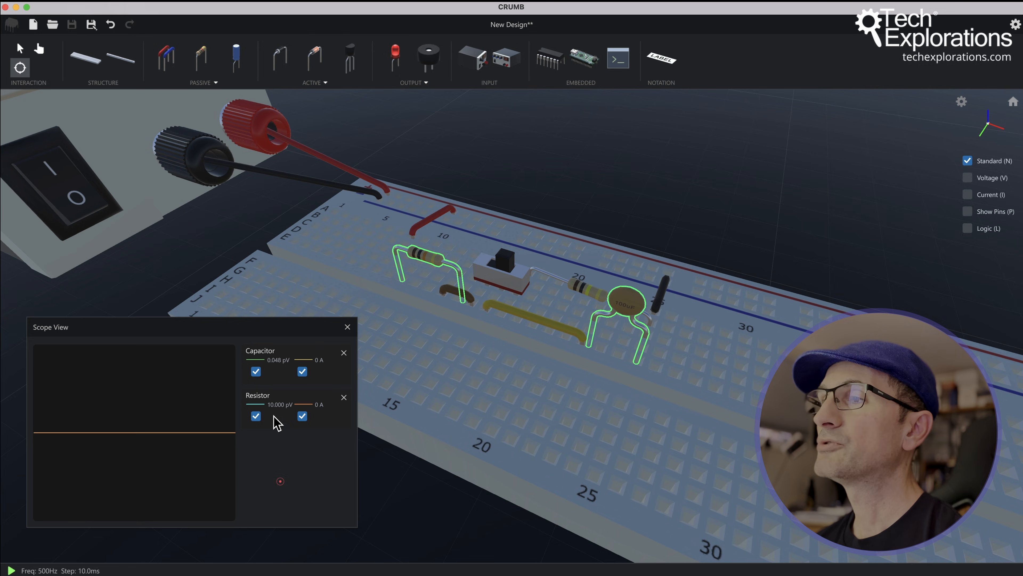
pyautogui.moveTo(241, 335); pyautogui.dragTo(264, 314)
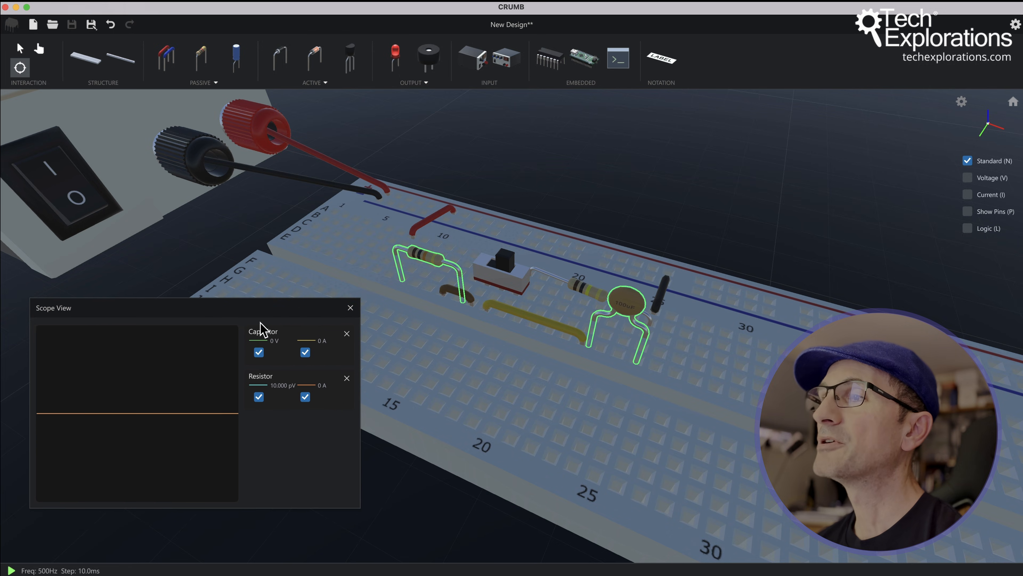
pyautogui.click(305, 397)
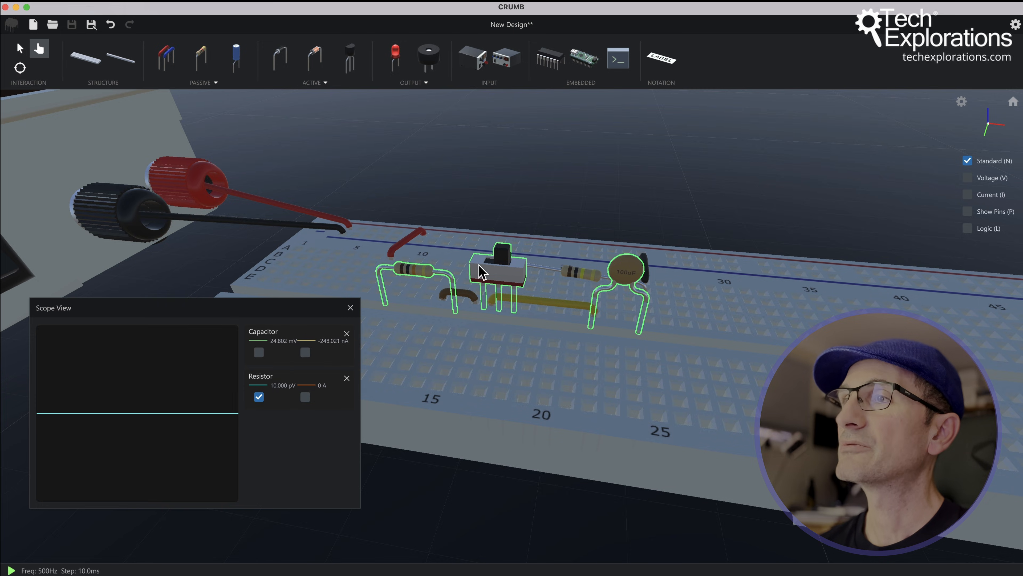
# Toggle the slide switch repeatedly to trace the charging resistor's voltage on the scope, ending on the discharge side
pyautogui.click(502, 261)
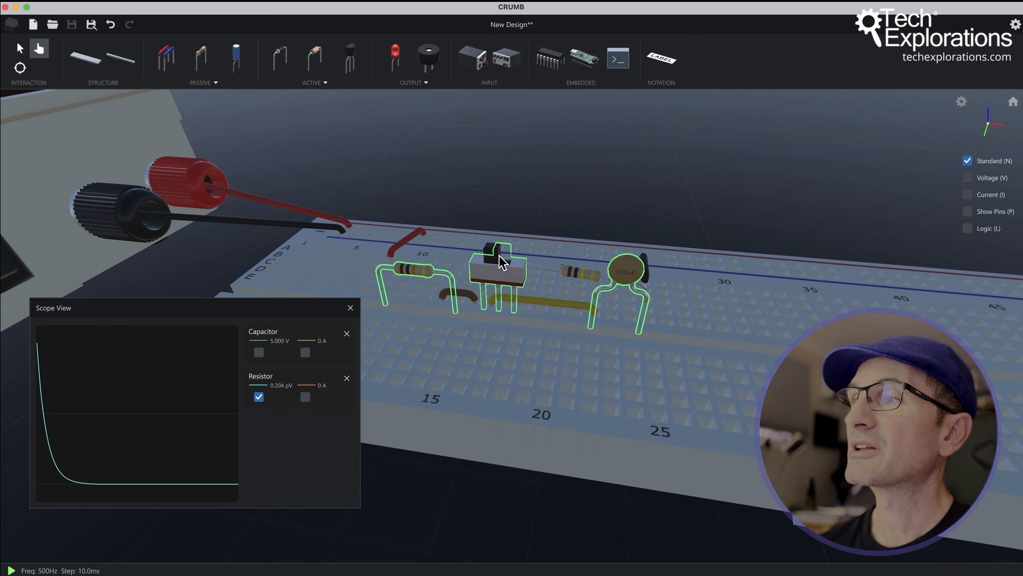
pyautogui.click(503, 261)
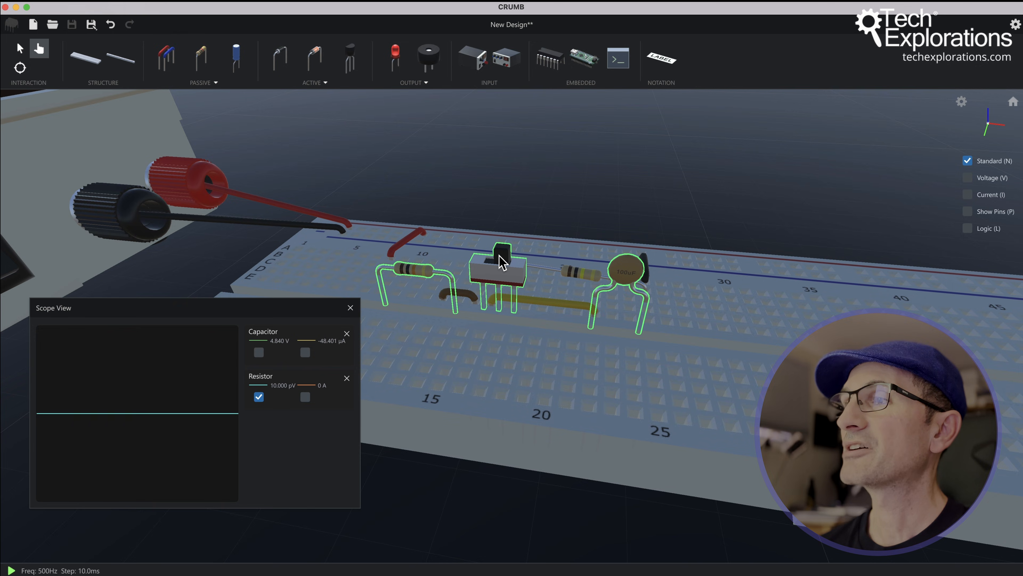
pyautogui.click(502, 261)
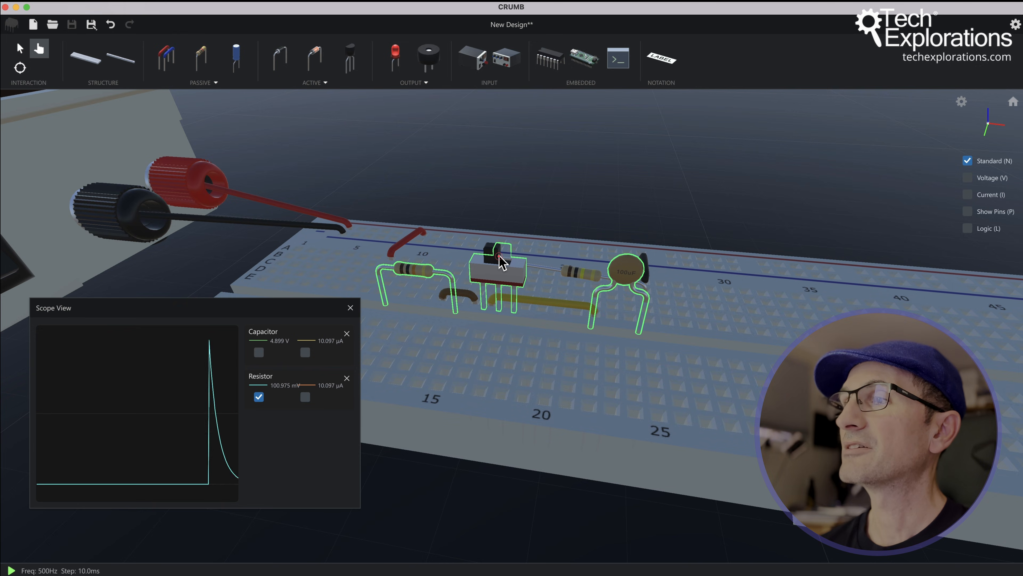
pyautogui.click(503, 262)
pyautogui.click(503, 261)
pyautogui.click(502, 261)
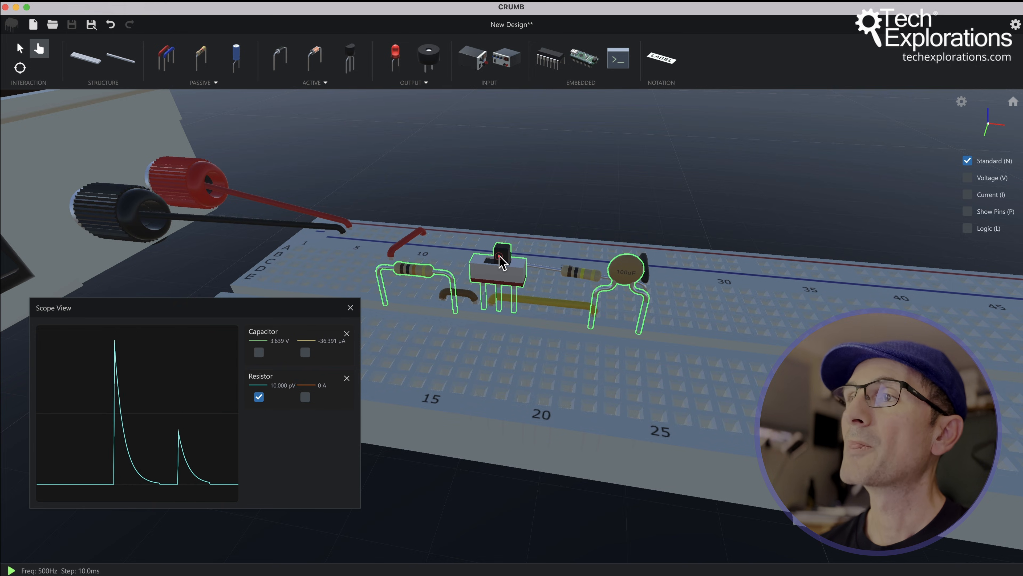
pyautogui.click(500, 264)
pyautogui.click(496, 266)
# Swap the charging resistor's voltage trace for its current trace and switch the circuit to charging and back to discharging
pyautogui.click(259, 397)
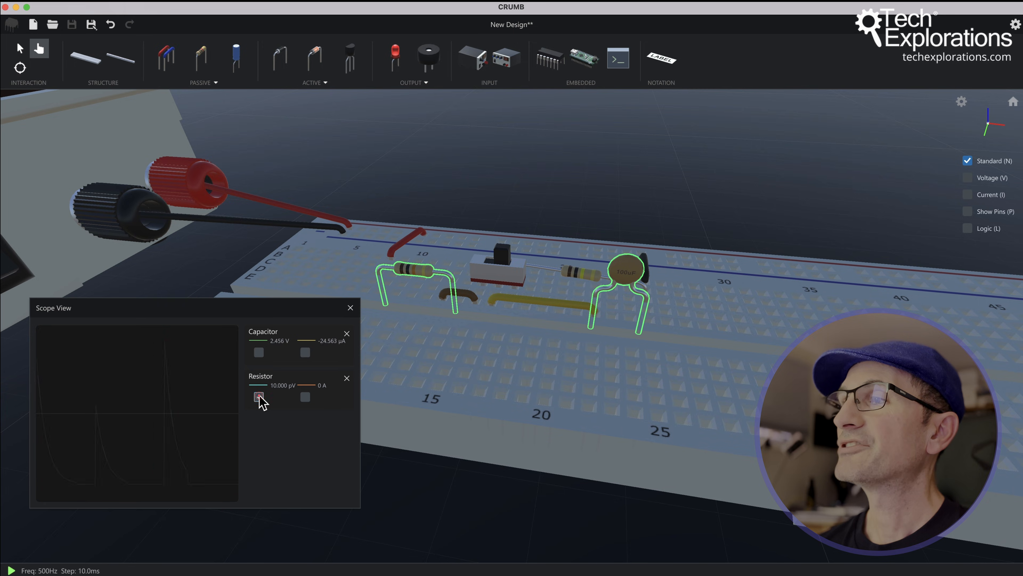
pyautogui.click(309, 402)
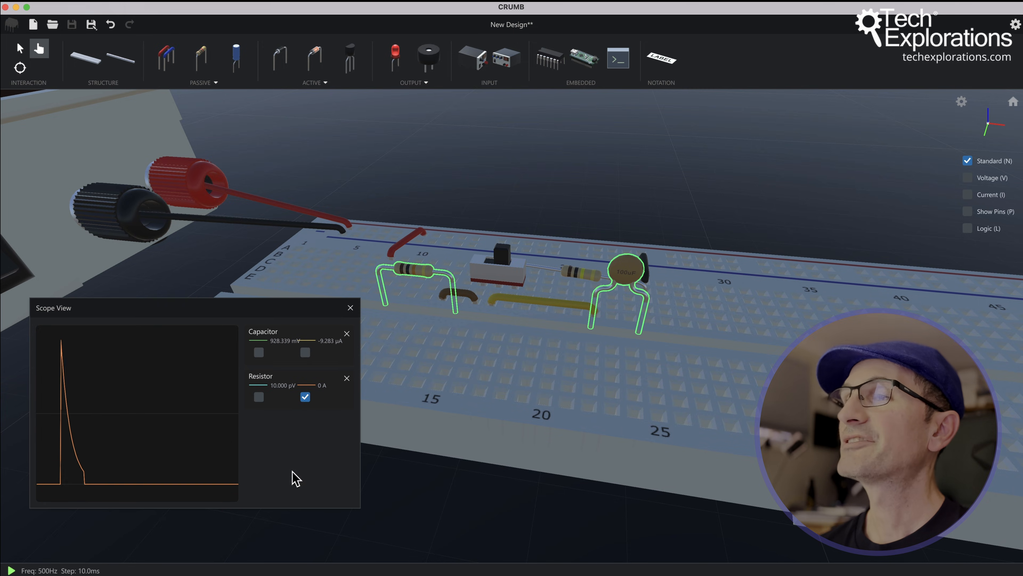
pyautogui.click(487, 269)
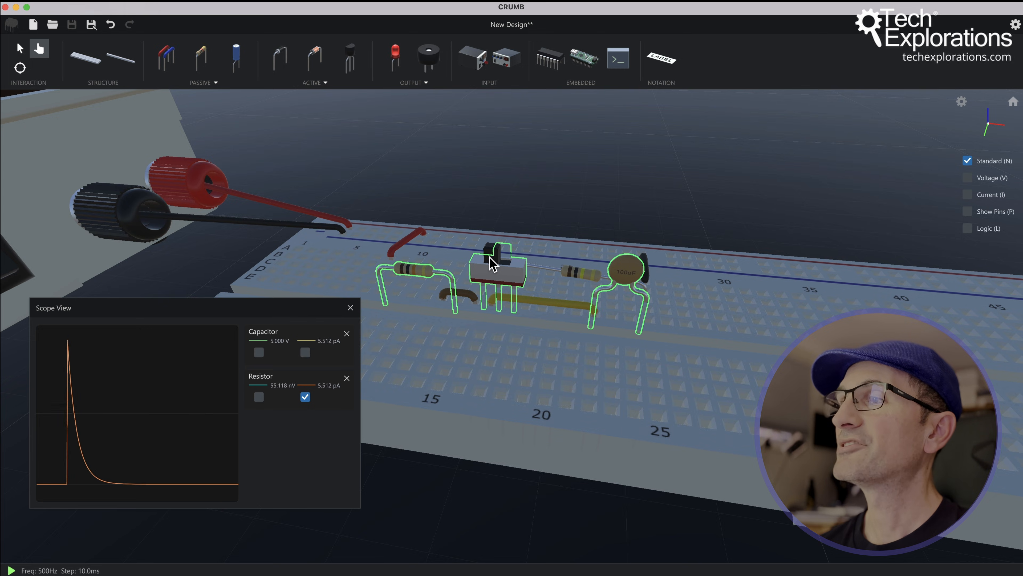
pyautogui.click(492, 264)
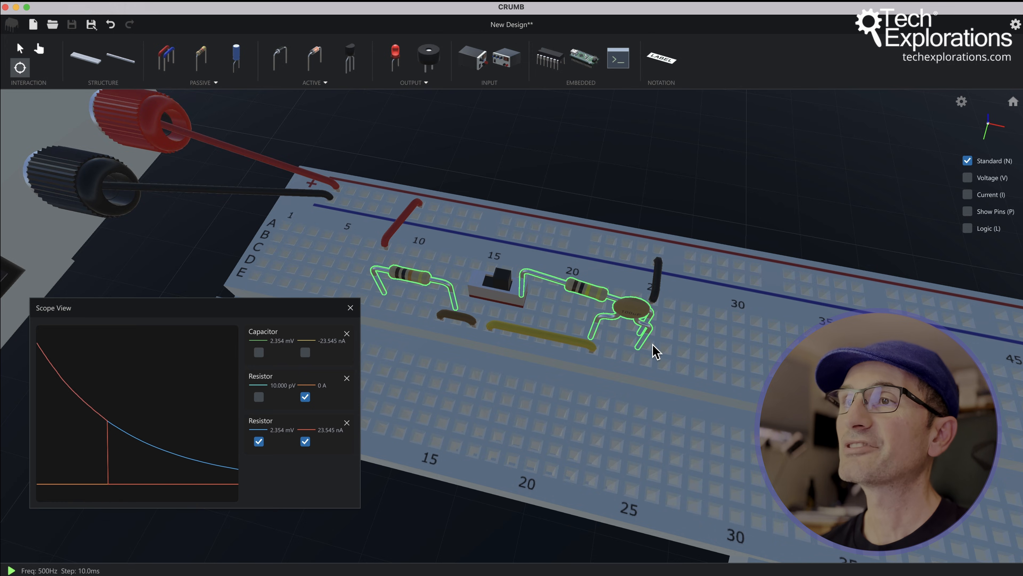
# Hide the current traces of both resistors and enable the charging resistor's voltage trace beside the discharge resistor's
pyautogui.moveTo(653, 347); pyautogui.dragTo(573, 393)
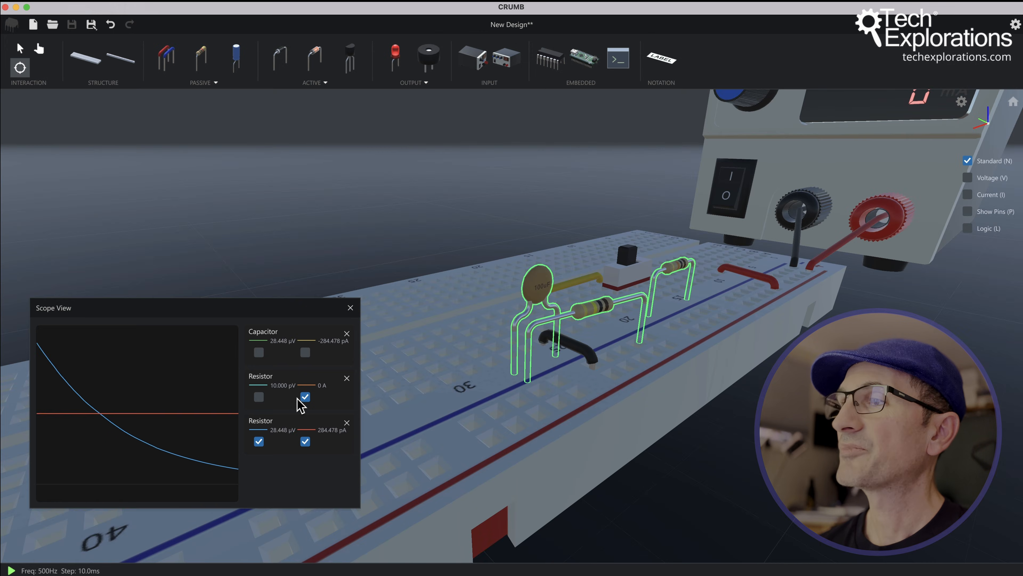
pyautogui.click(305, 396)
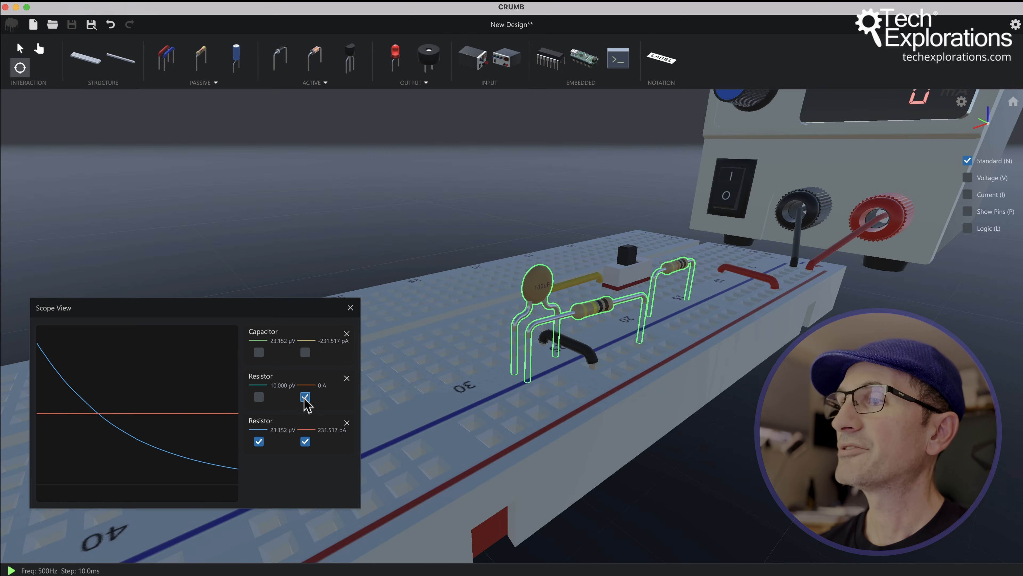
pyautogui.click(305, 441)
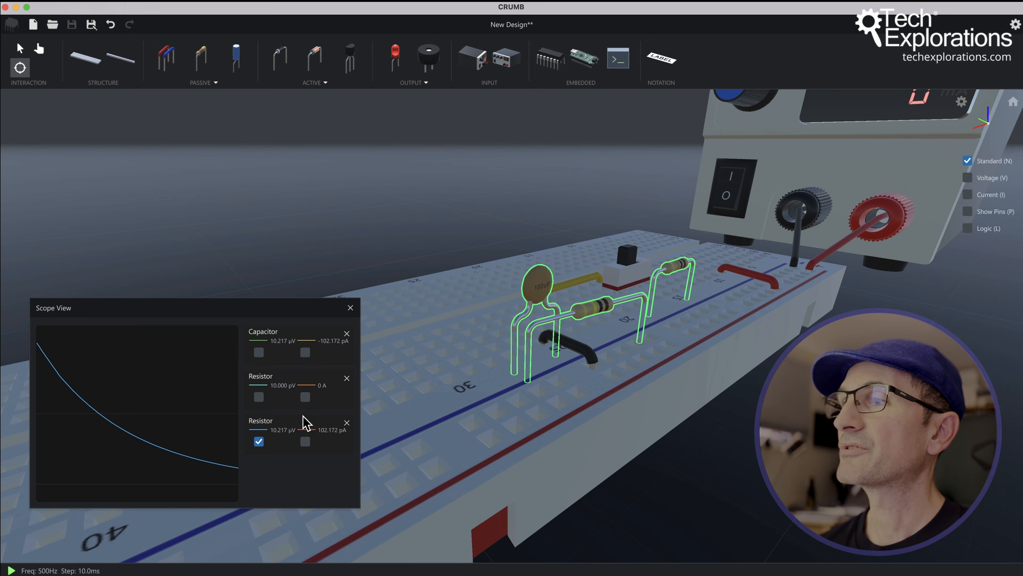
pyautogui.click(259, 397)
# Toggle the slide switch back and forth to compare both resistors' voltages during charge and discharge, ending on the discharge side
pyautogui.moveTo(624, 349); pyautogui.dragTo(591, 392)
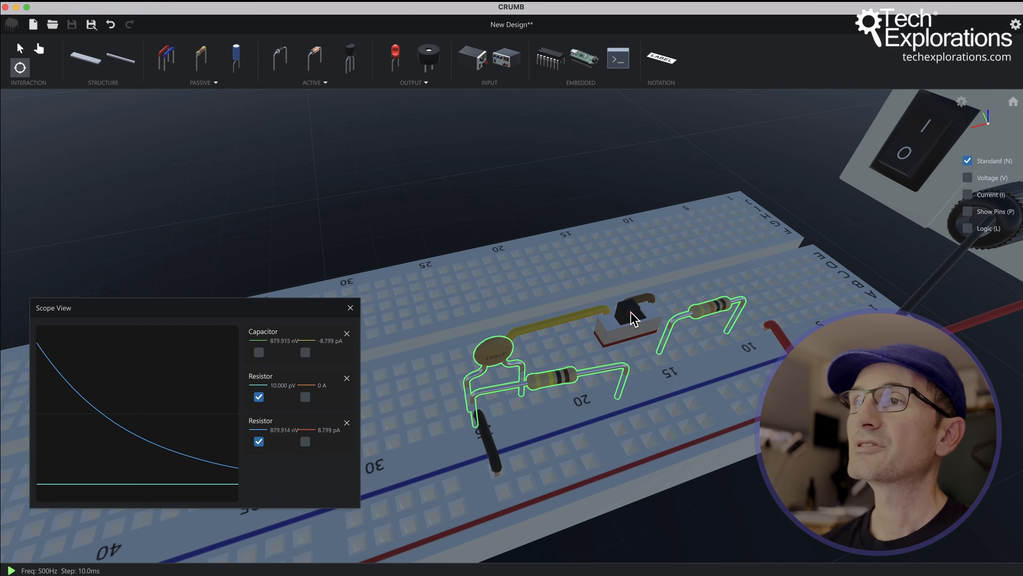
pyautogui.moveTo(686, 456); pyautogui.dragTo(468, 221)
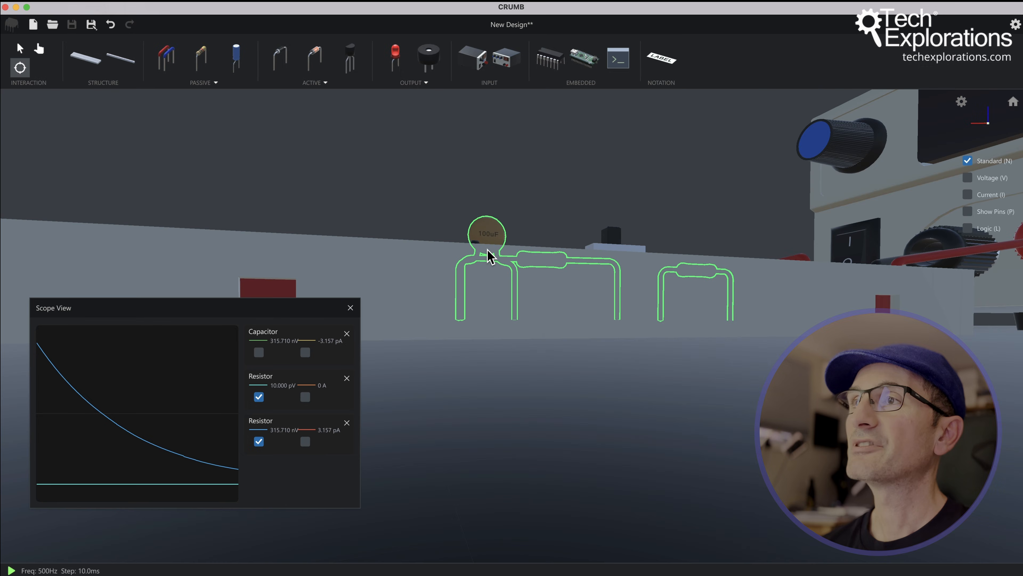
pyautogui.moveTo(498, 322)
pyautogui.mouseDown()
pyautogui.moveTo(514, 423)
pyautogui.moveTo(662, 476)
pyautogui.moveTo(543, 349)
pyautogui.moveTo(519, 279)
pyautogui.mouseUp()
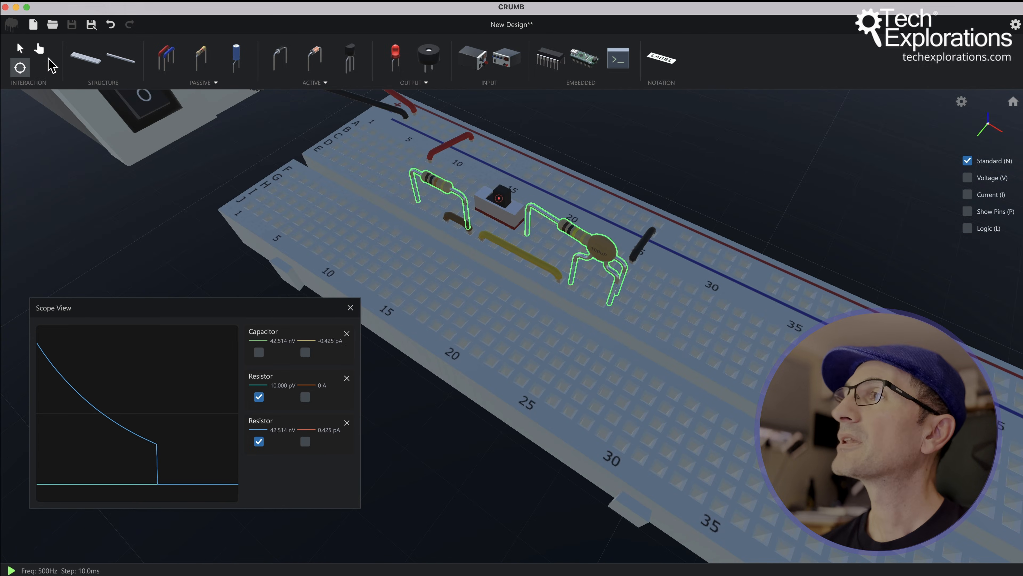
pyautogui.click(39, 48)
pyautogui.click(499, 196)
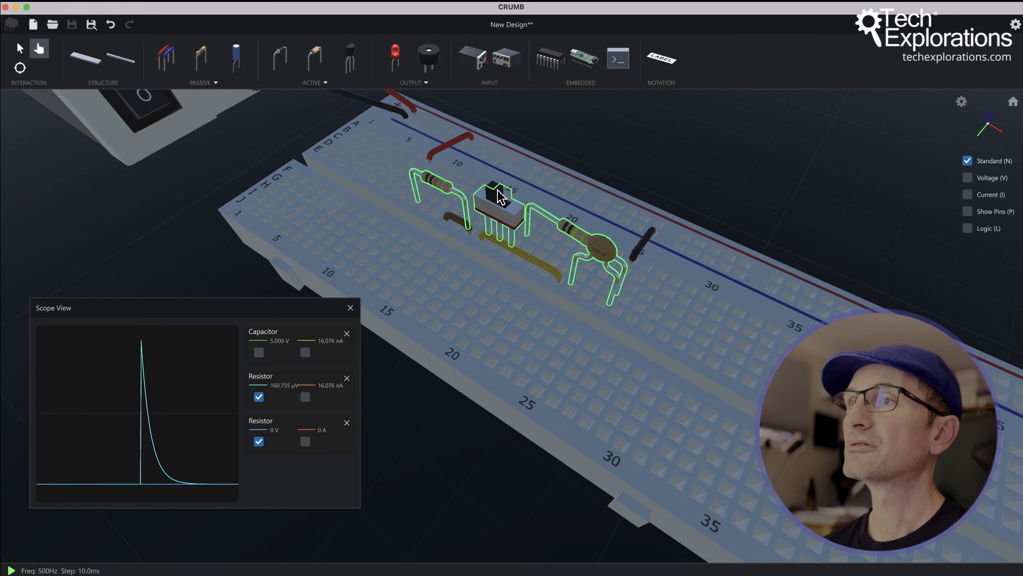
pyautogui.click(499, 197)
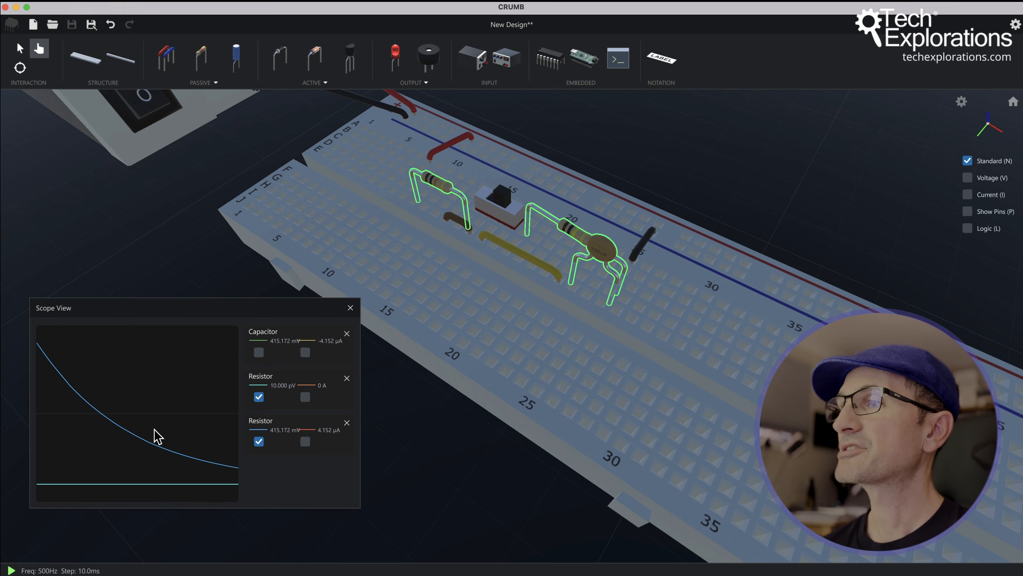
pyautogui.click(500, 208)
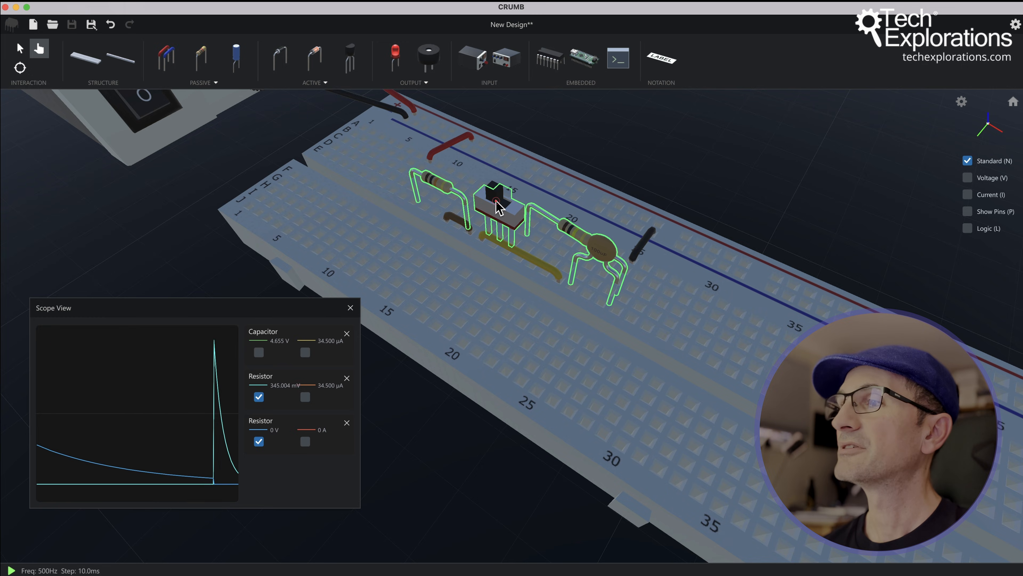
pyautogui.click(499, 207)
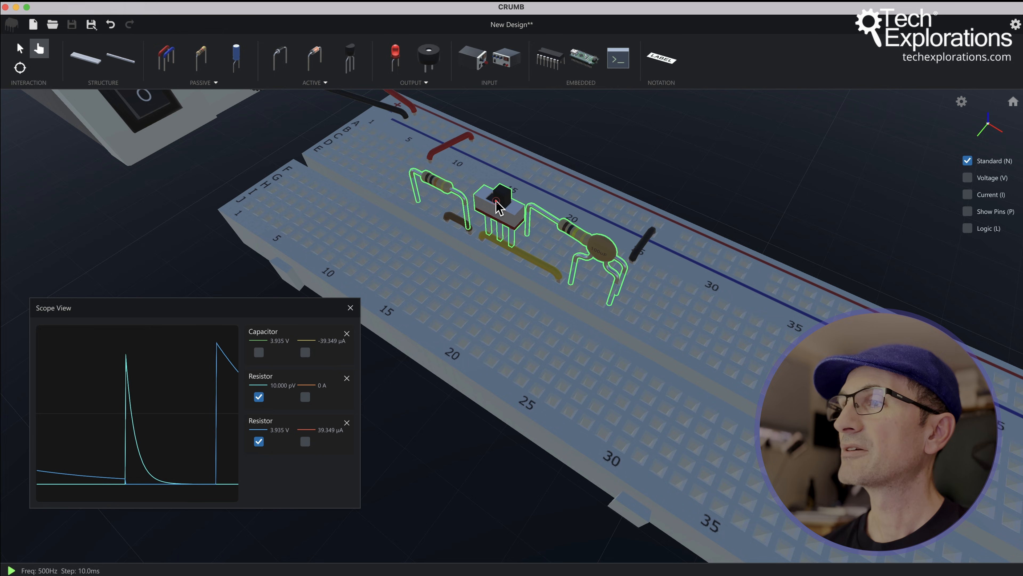
# Toggle the slide switch twice more to trace both resistors' voltages on the scope
pyautogui.click(499, 207)
pyautogui.click(500, 208)
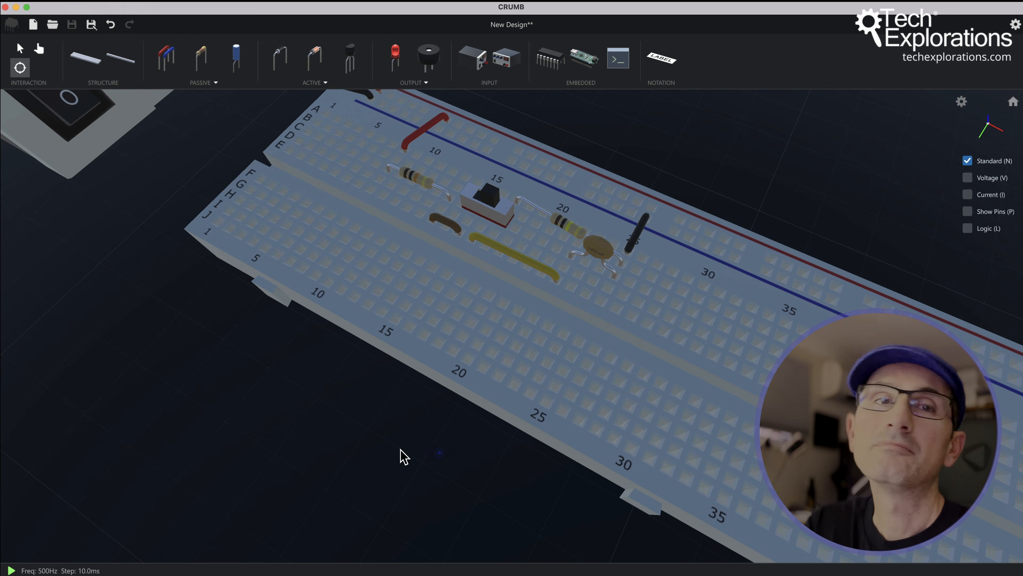
# Probe the capacitor, the discharge resistor and the charging resistor to put all three on the scope
pyautogui.moveTo(407, 455); pyautogui.dragTo(442, 465)
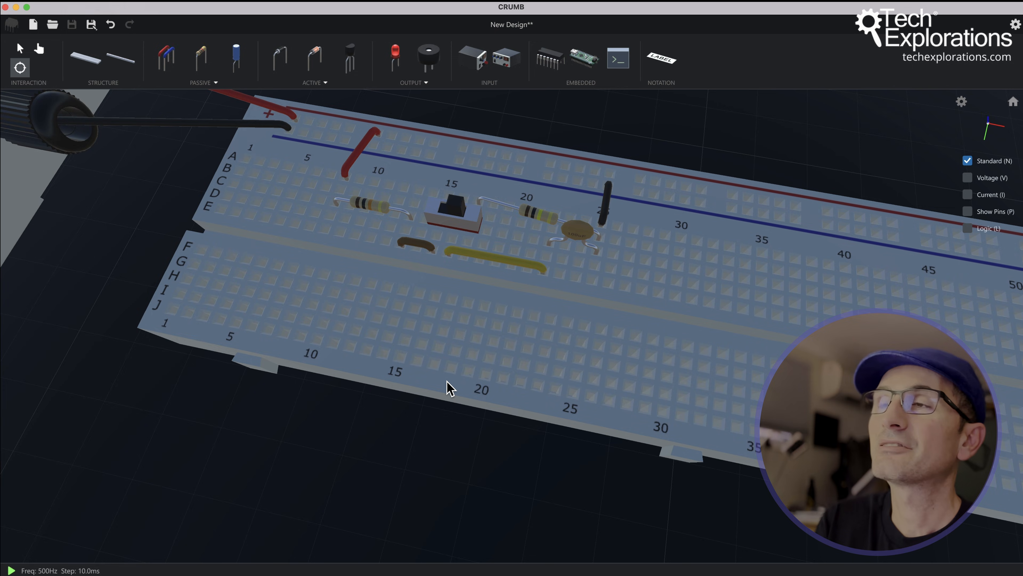
pyautogui.click(477, 260)
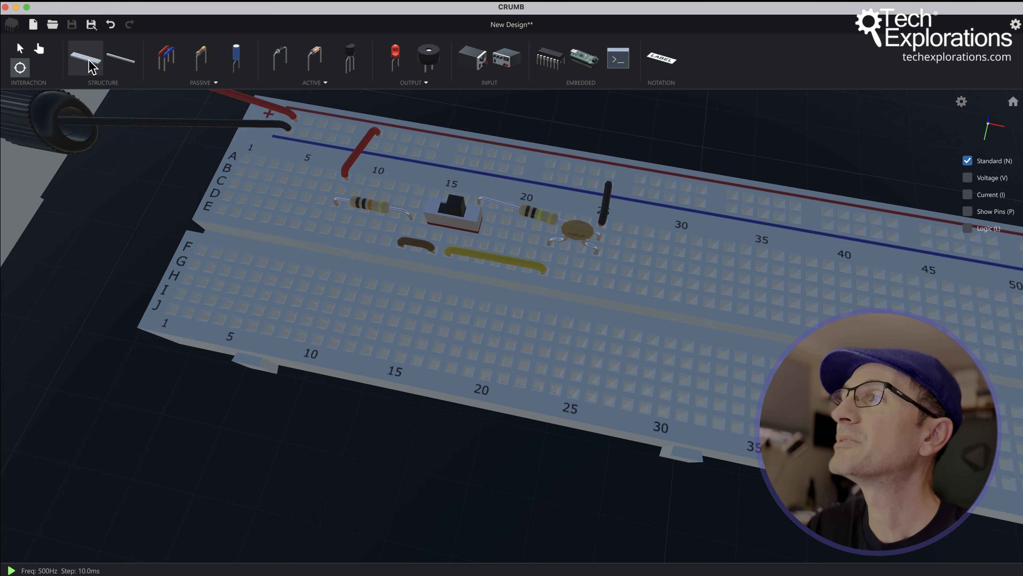
pyautogui.click(559, 233)
pyautogui.click(525, 213)
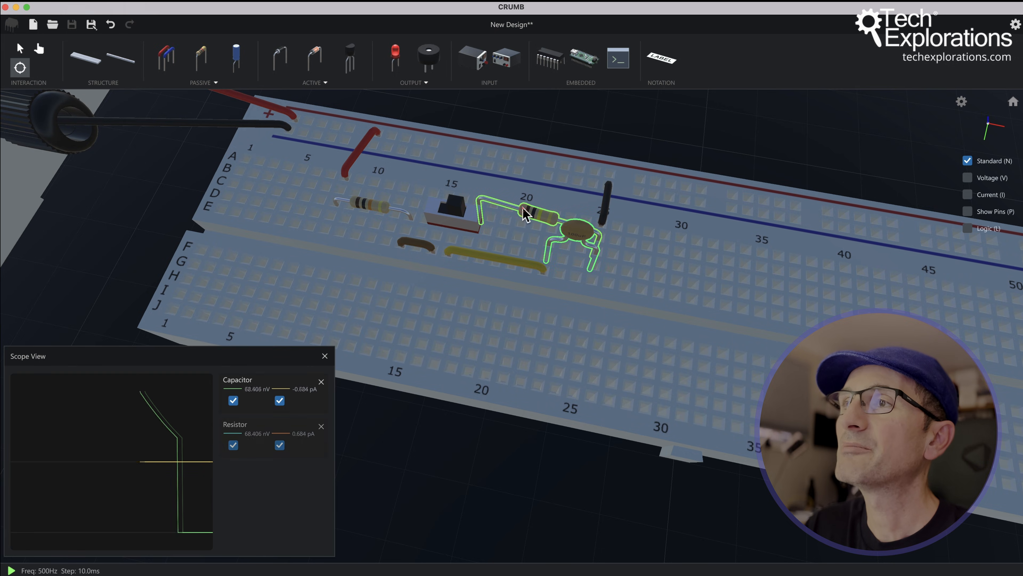
pyautogui.click(404, 206)
pyautogui.moveTo(441, 411); pyautogui.dragTo(458, 256)
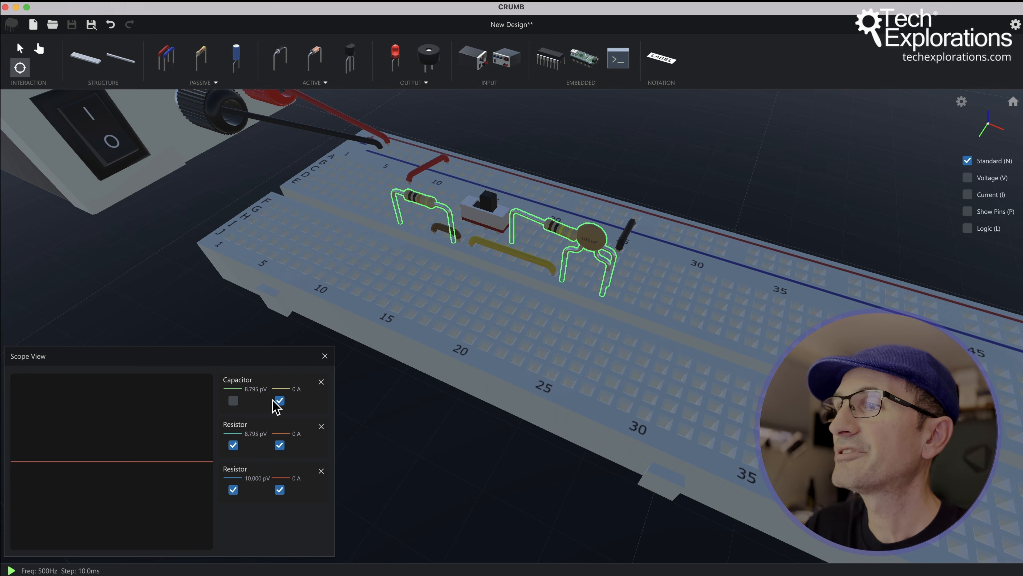
# Hide the capacitor's current trace and remove the capacitor from the scope, keeping both resistors
pyautogui.click(279, 400)
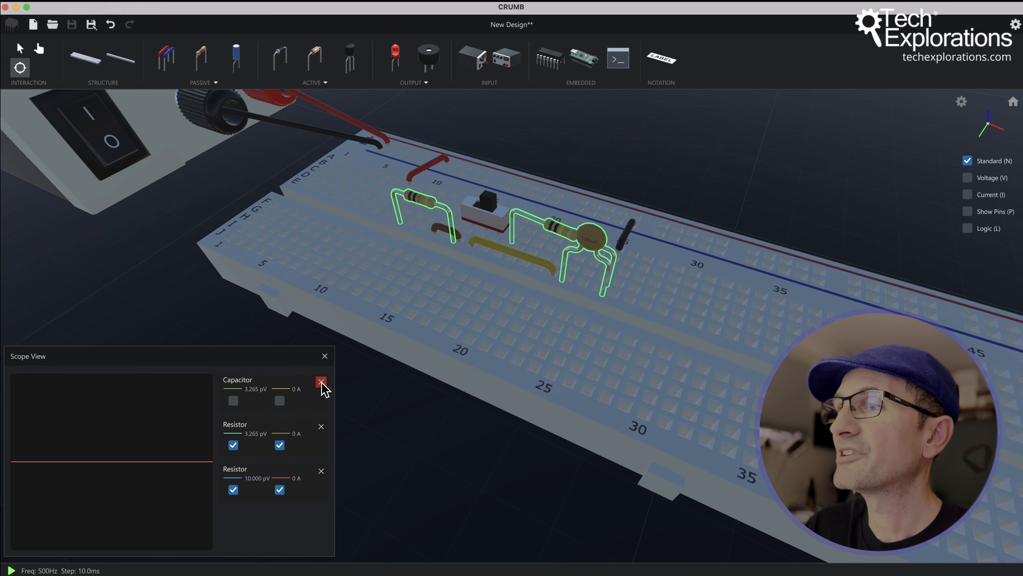
pyautogui.click(321, 382)
pyautogui.scroll(-3, 564, 256)
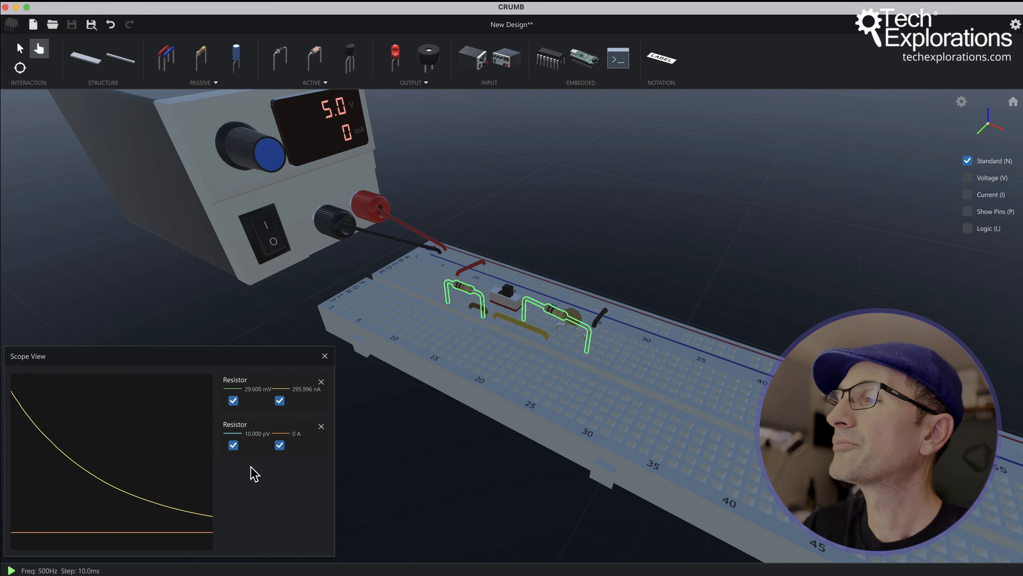
# Toggle the slide switch between charging and discharging to trace both resistors' voltages and currents on the scope
pyautogui.click(507, 294)
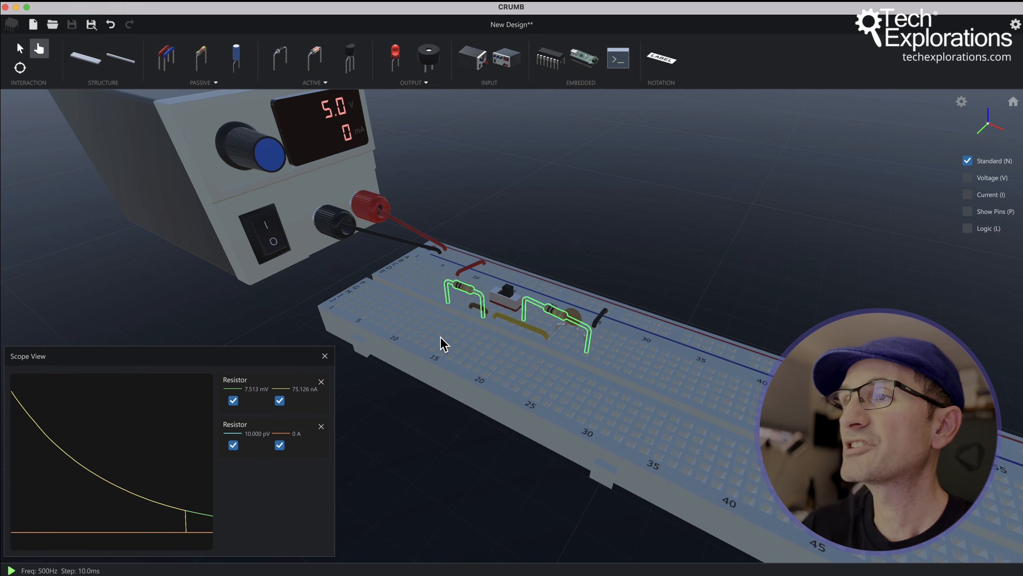
pyautogui.click(499, 294)
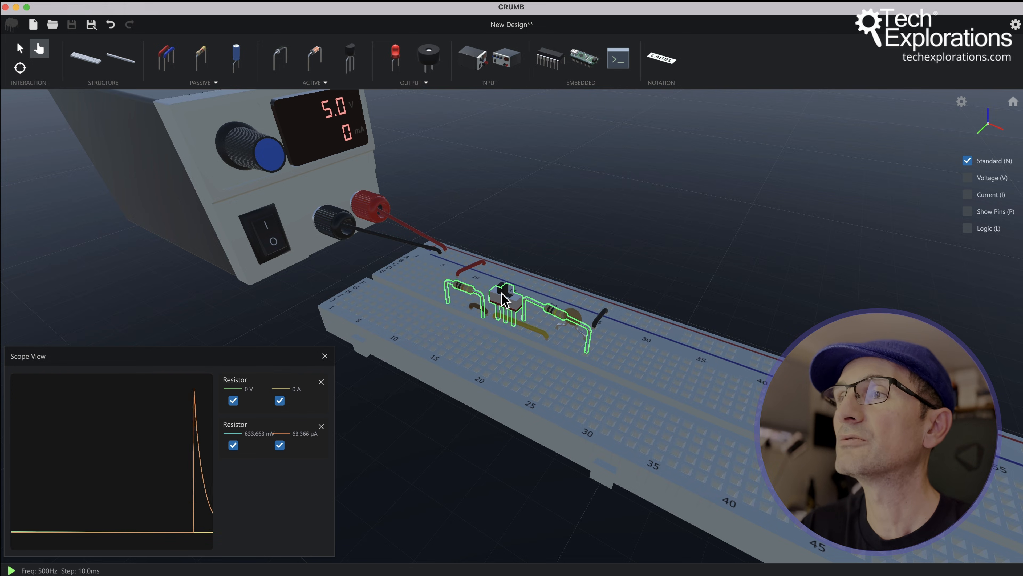
pyautogui.click(499, 293)
pyautogui.click(500, 294)
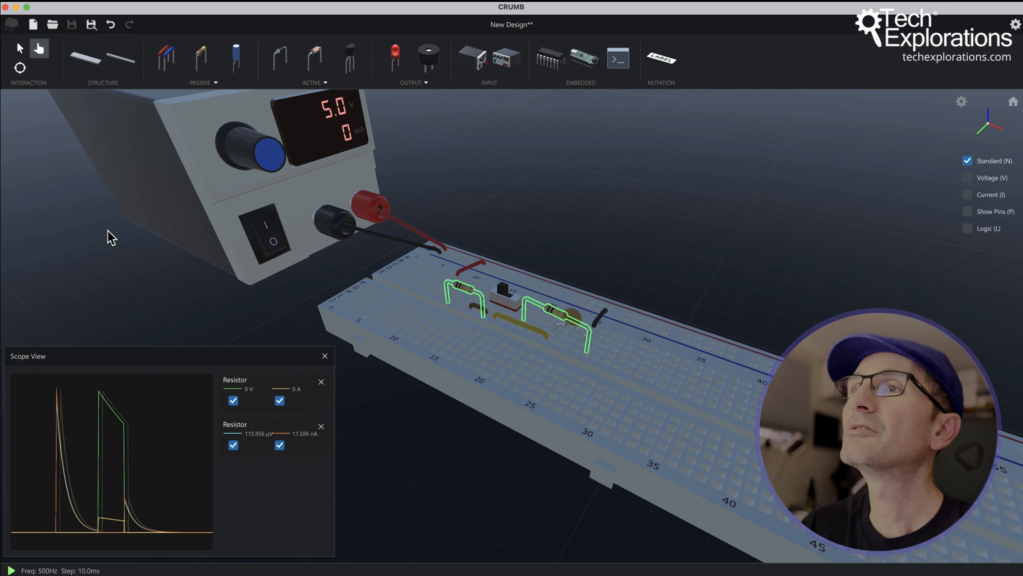
# Set the simulation frequency to 10000 Hz and the time step to 1.5 ms, and apply the settings
pyautogui.click(1015, 24)
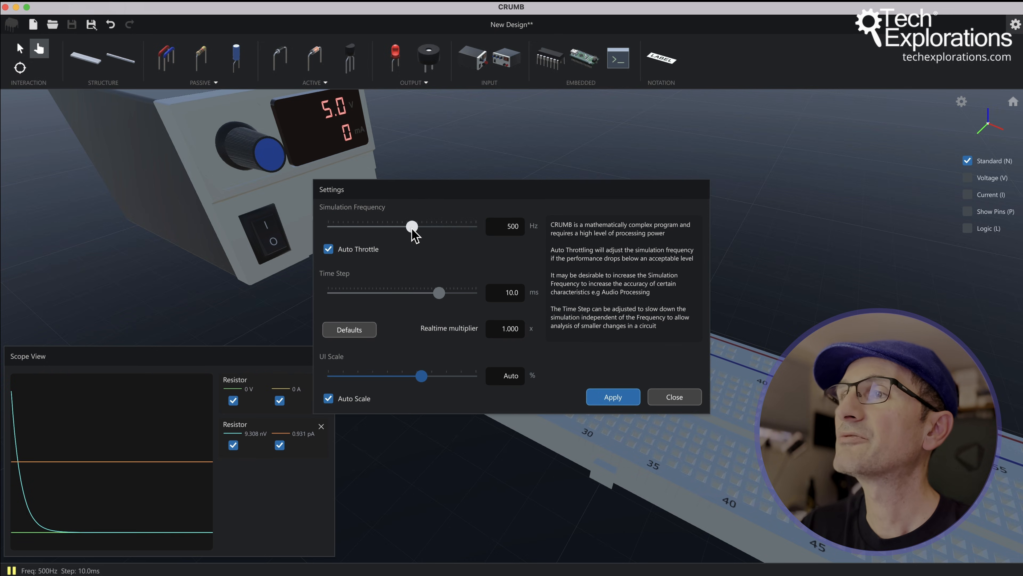
pyautogui.moveTo(411, 227); pyautogui.dragTo(544, 238)
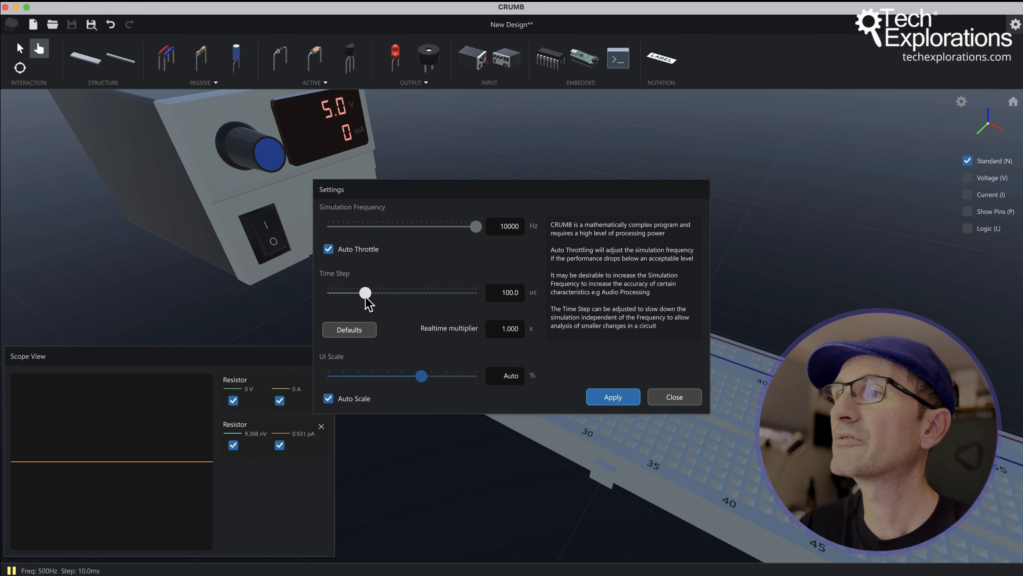
pyautogui.moveTo(366, 297); pyautogui.dragTo(411, 285)
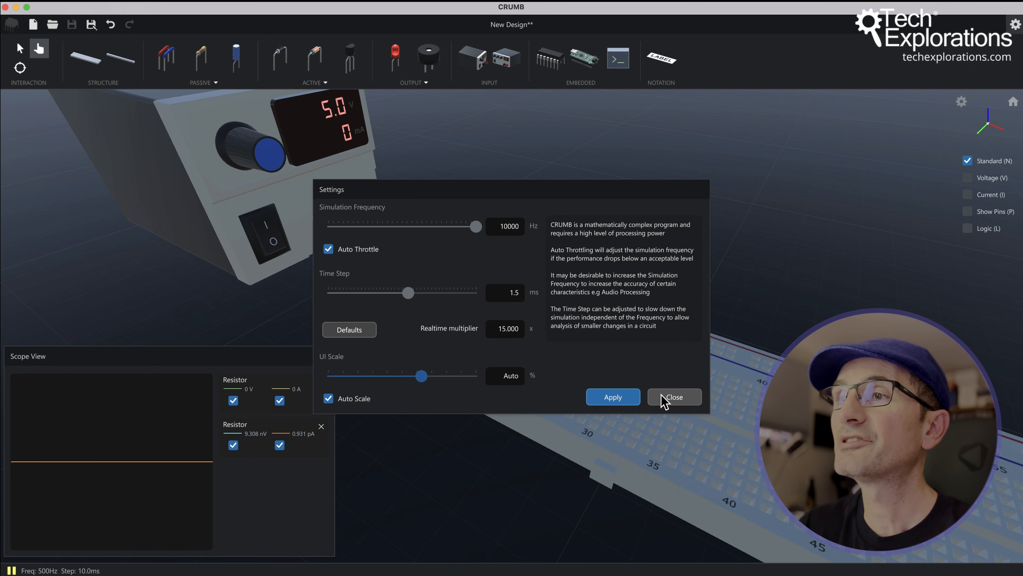
pyautogui.click(615, 400)
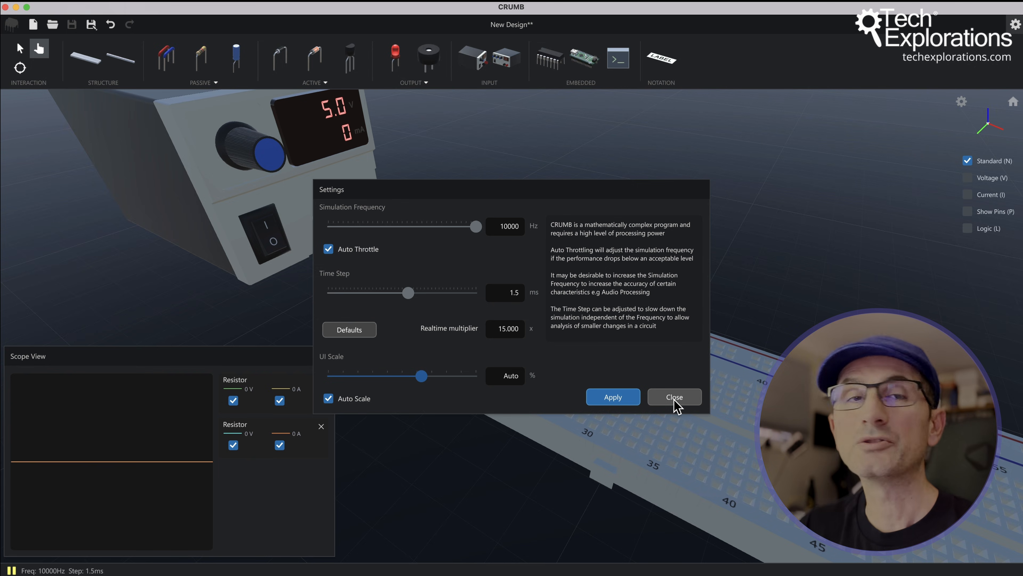
pyautogui.click(674, 398)
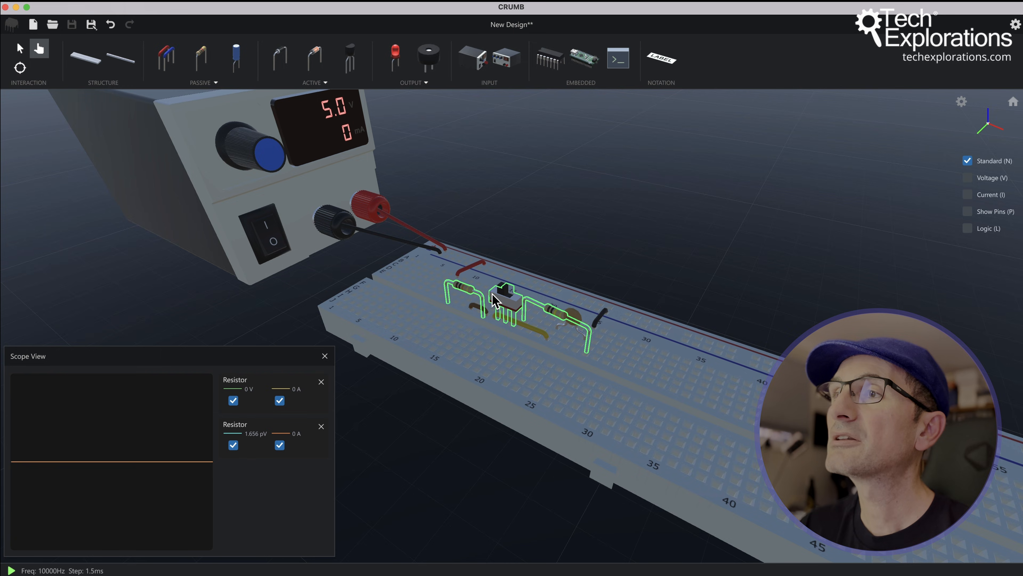
# Toggle the slide switch repeatedly to trace both resistors at the faster simulation rate, and display the circuit in Voltage view
pyautogui.click(506, 296)
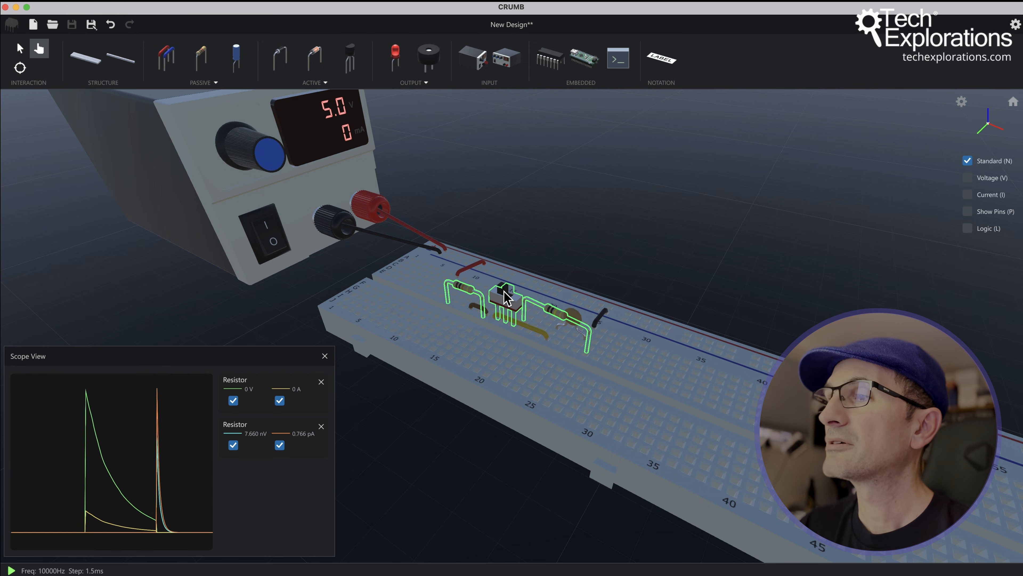
pyautogui.click(505, 297)
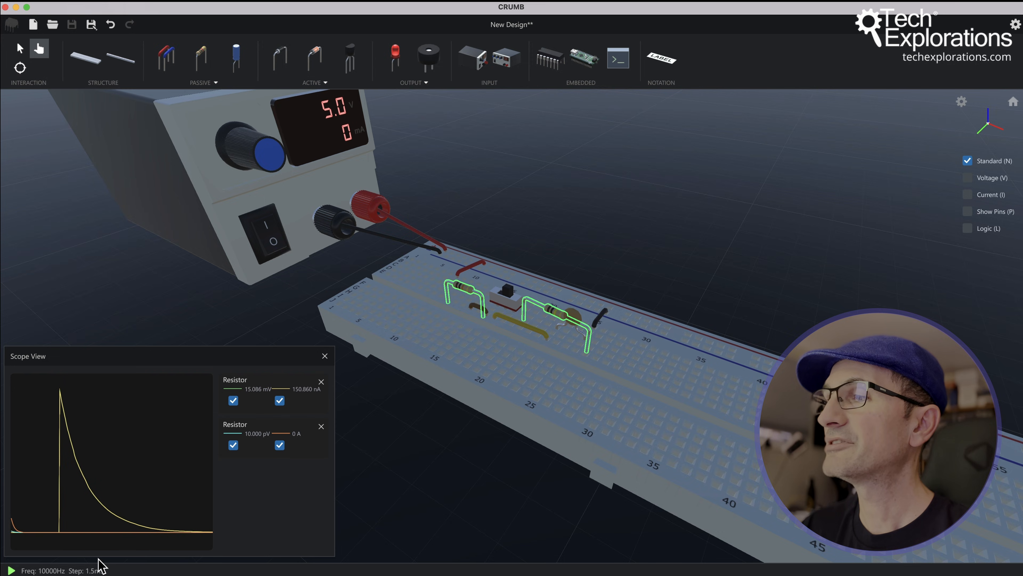
pyautogui.click(506, 299)
pyautogui.click(506, 298)
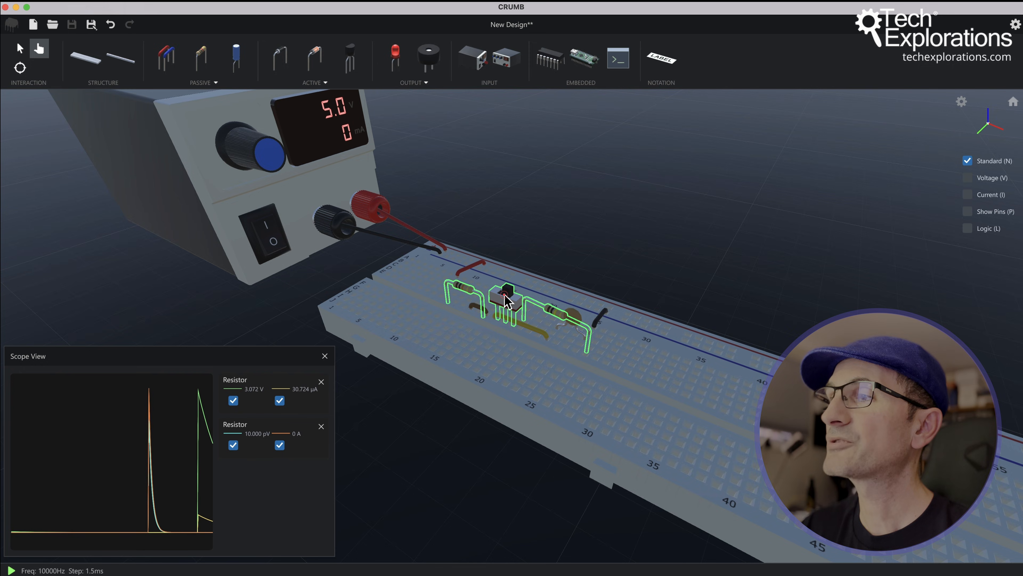
pyautogui.press('v')
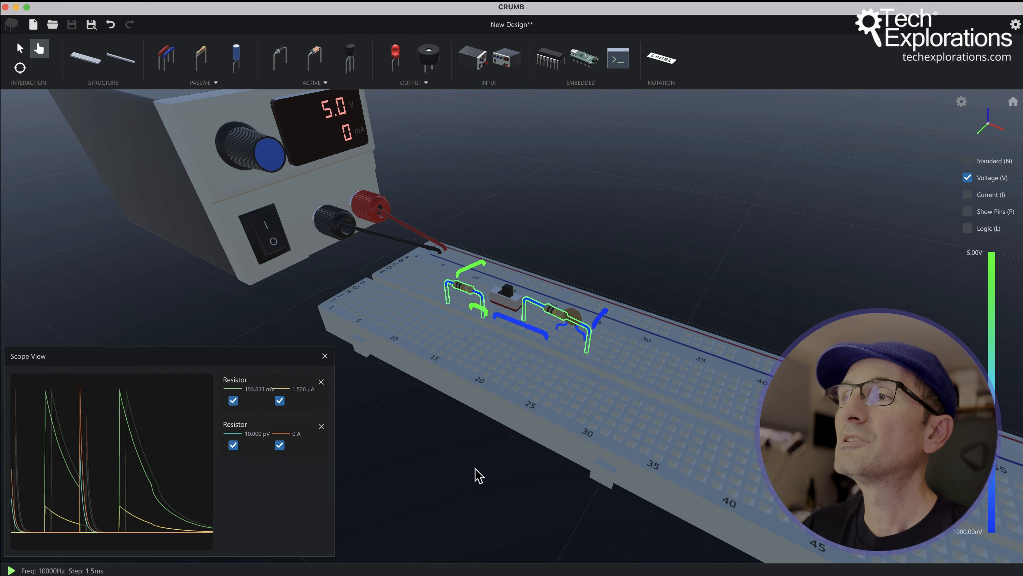
pyautogui.moveTo(472, 498); pyautogui.dragTo(490, 471)
# Switch to Steam and examine the CRUMB Circuit Simulator store page, including its screenshots, recent announcements and description
pyautogui.click(490, 570)
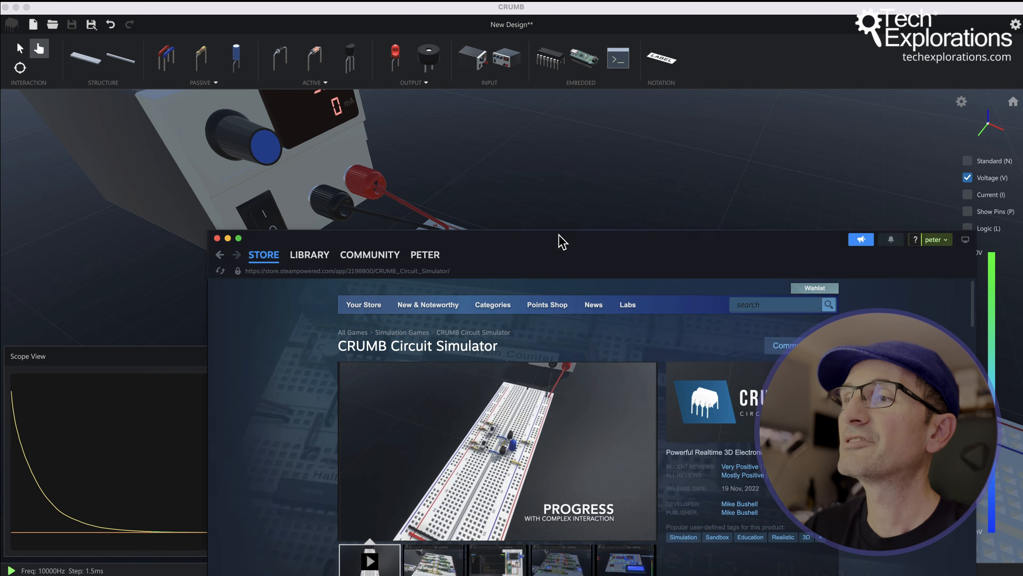
pyautogui.scroll(-5, 464, 304)
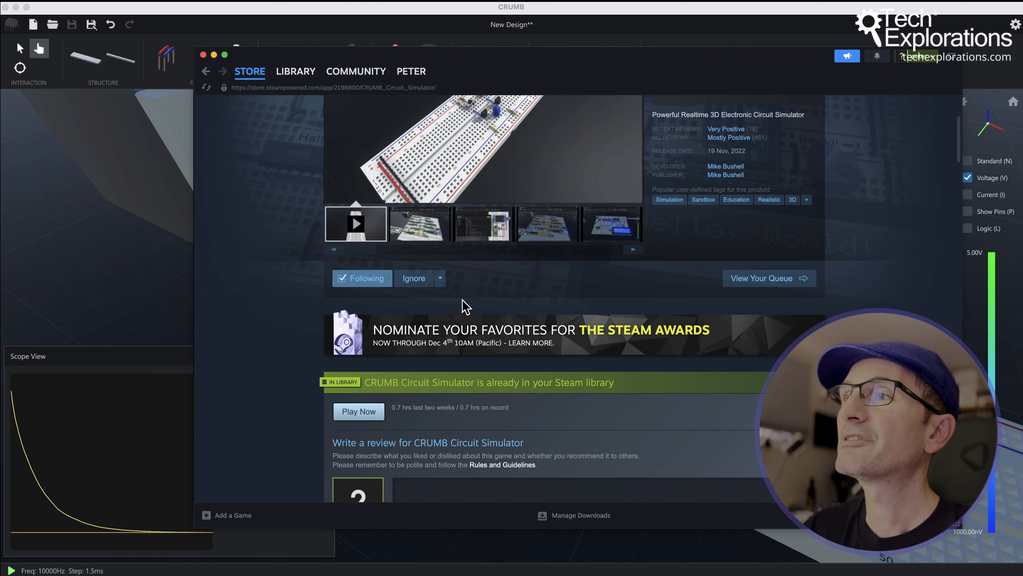
pyautogui.scroll(5, 443, 302)
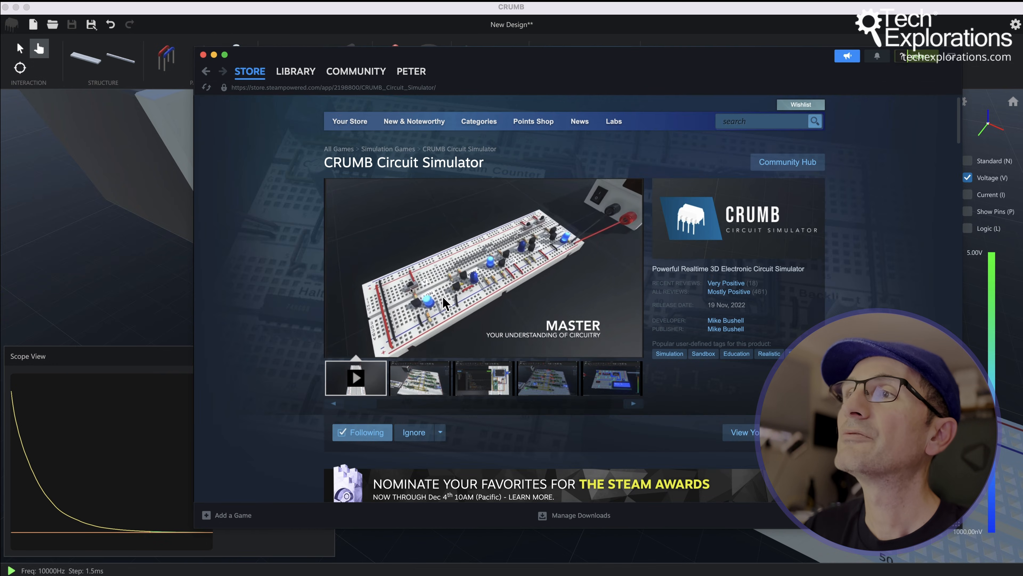
pyautogui.scroll(-5, 565, 291)
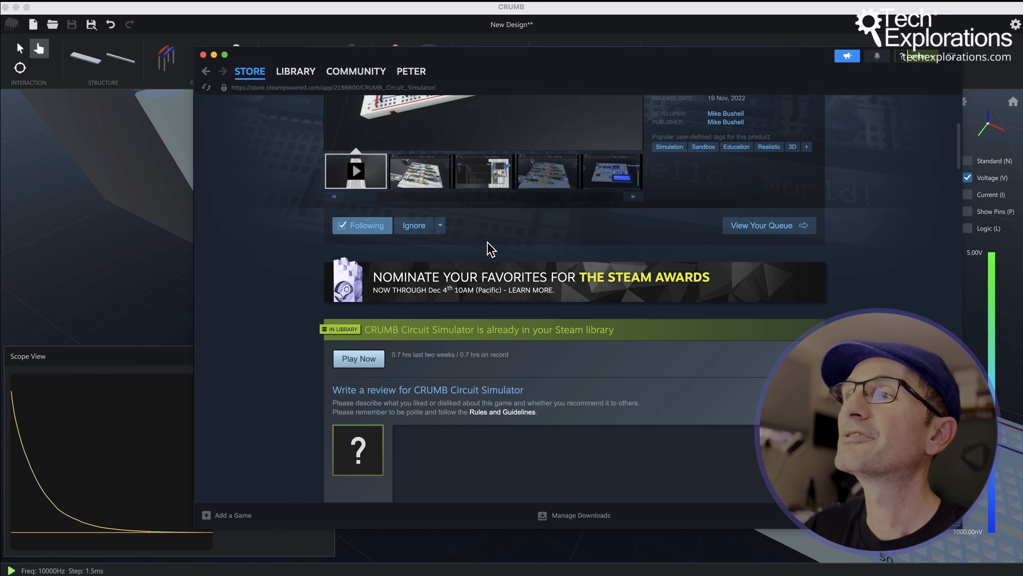
pyautogui.scroll(-10, 487, 247)
pyautogui.scroll(-3, 490, 250)
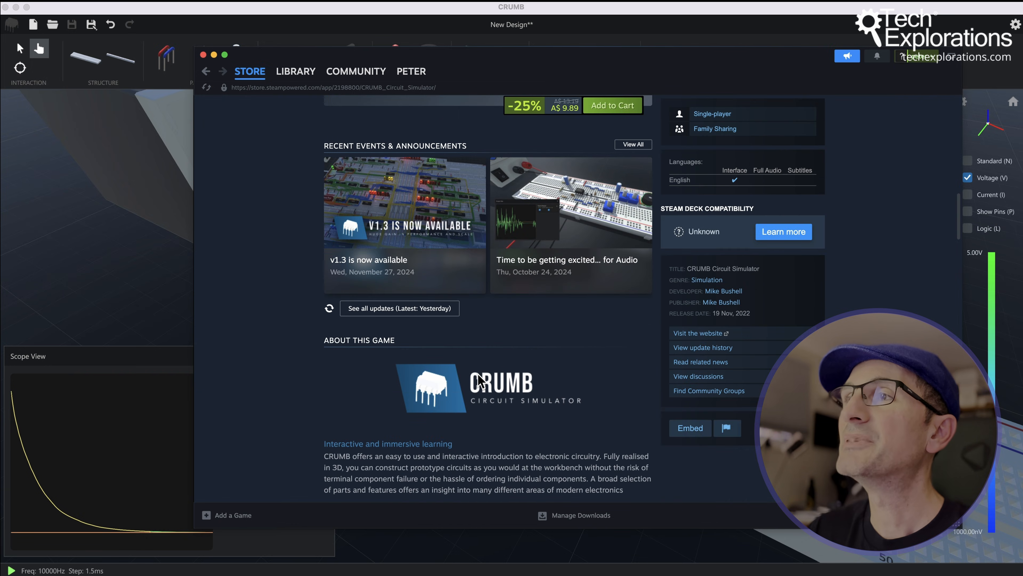
pyautogui.scroll(3, 479, 379)
pyautogui.scroll(10, 482, 381)
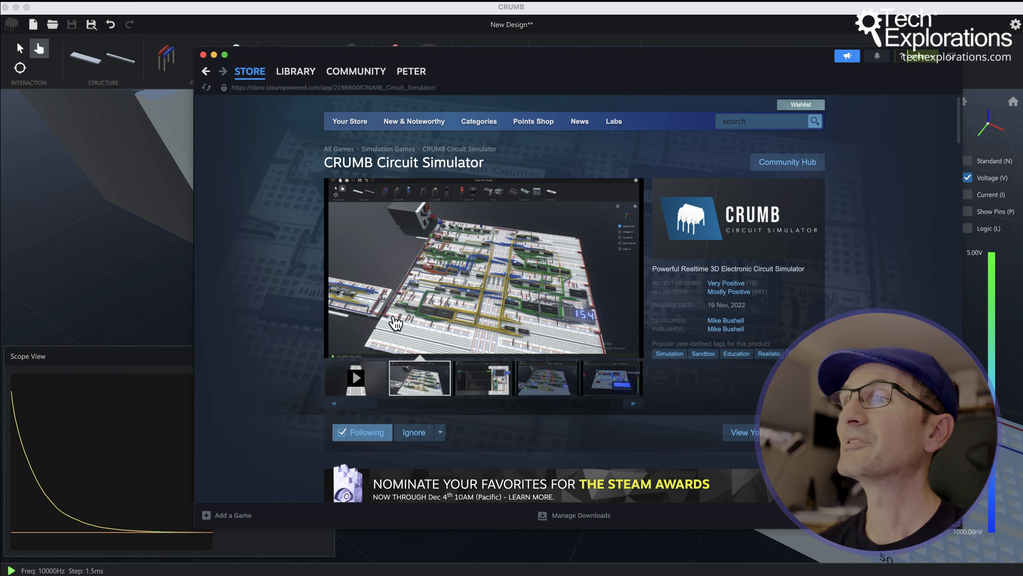
pyautogui.rightClick(440, 303)
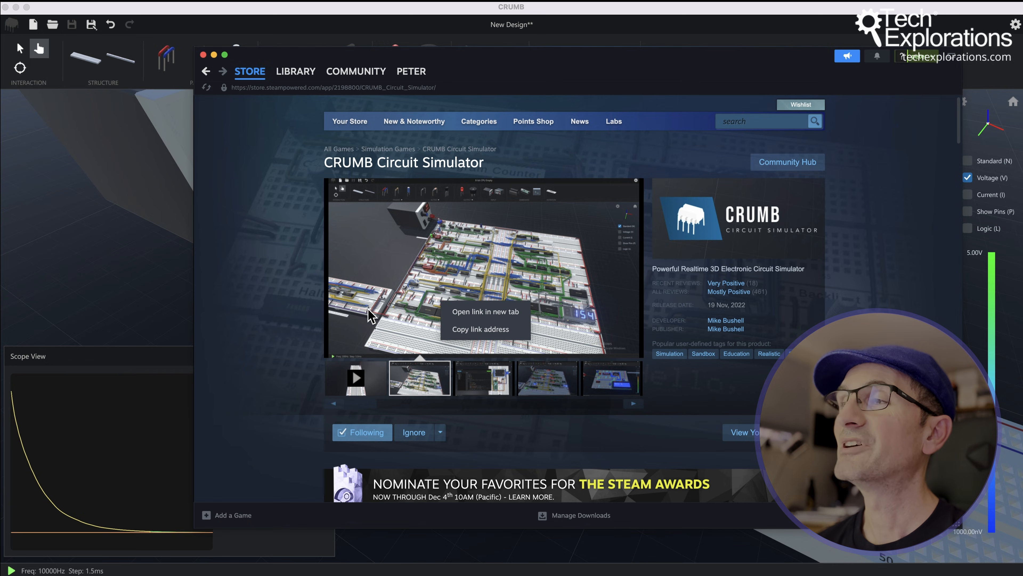
pyautogui.scroll(-3, 450, 391)
pyautogui.scroll(3, 451, 390)
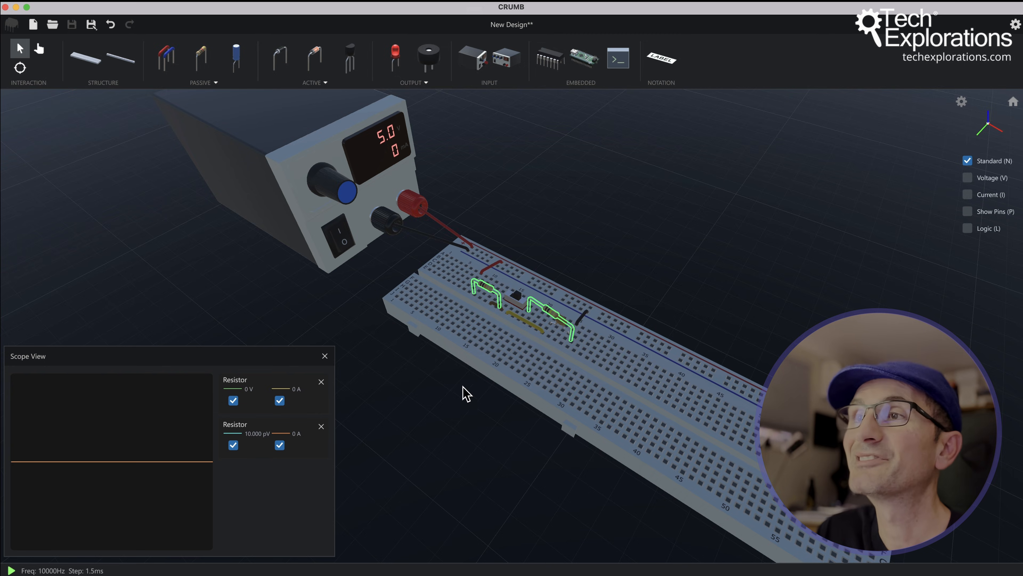
pyautogui.moveTo(474, 444); pyautogui.dragTo(524, 436)
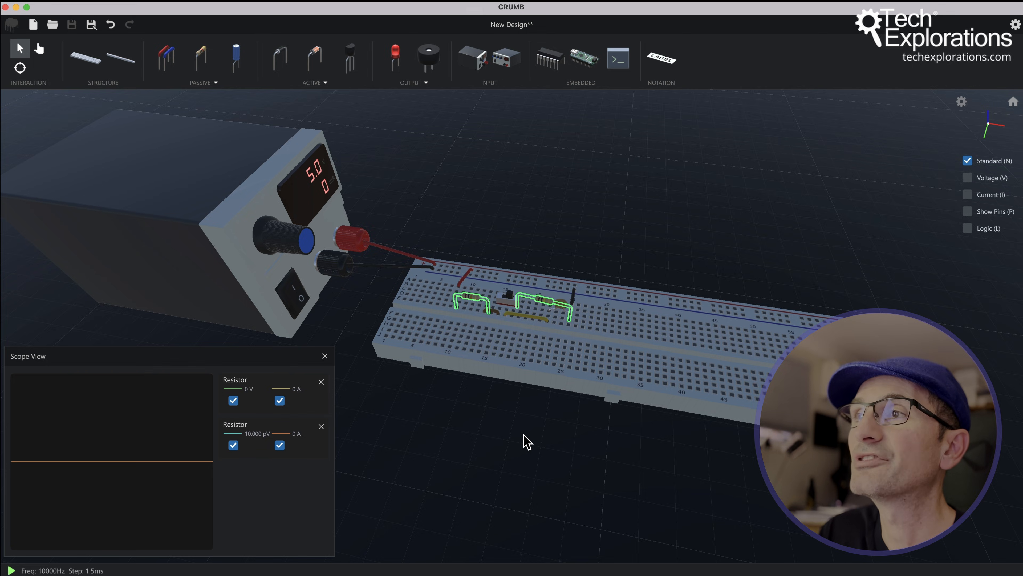
pyautogui.moveTo(527, 442); pyautogui.dragTo(477, 430)
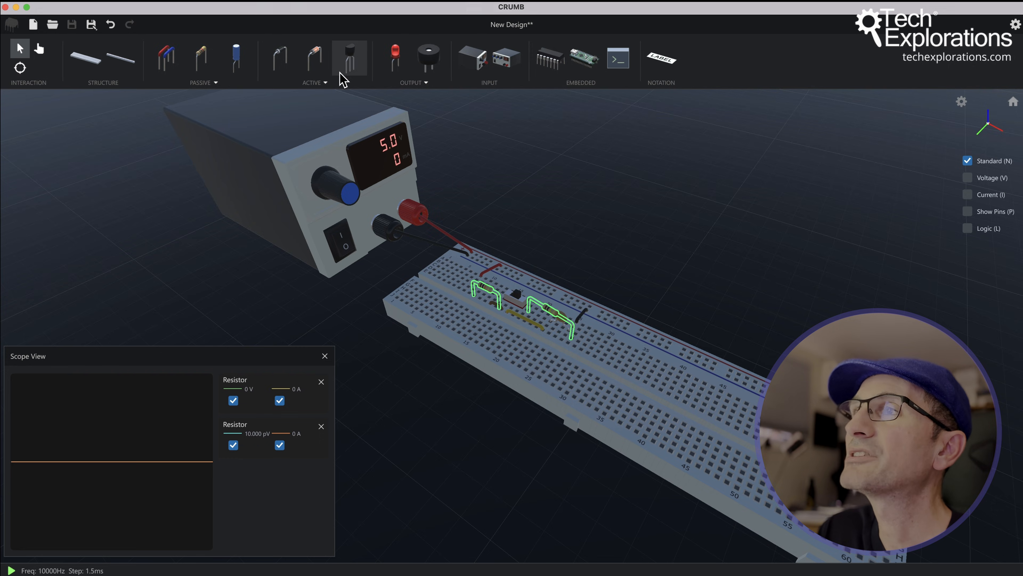
# Examine the additional passive, active and output components, the integrated circuit library and the Arduino Nano's description
pyautogui.click(209, 79)
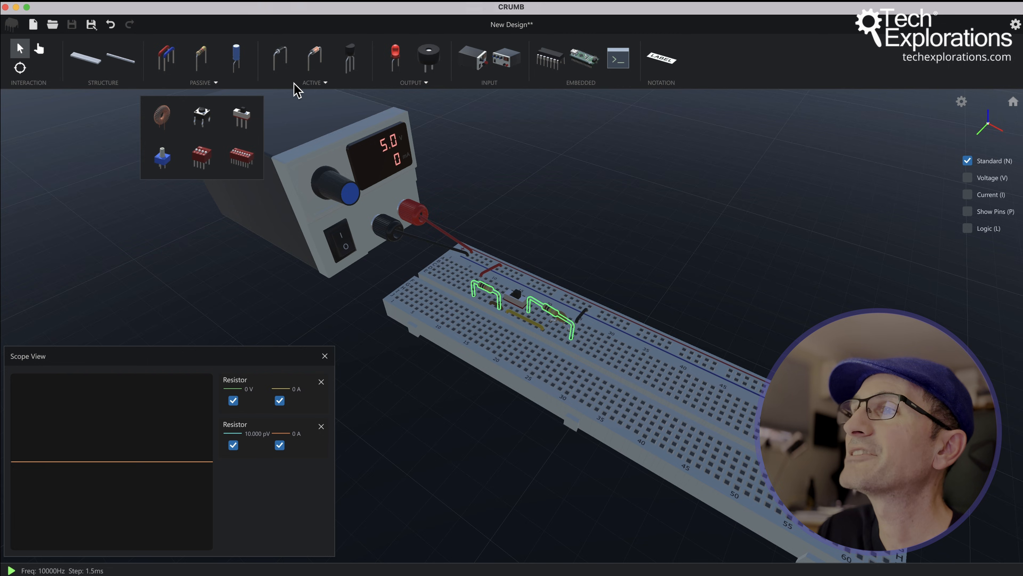
pyautogui.click(325, 83)
pyautogui.click(325, 83)
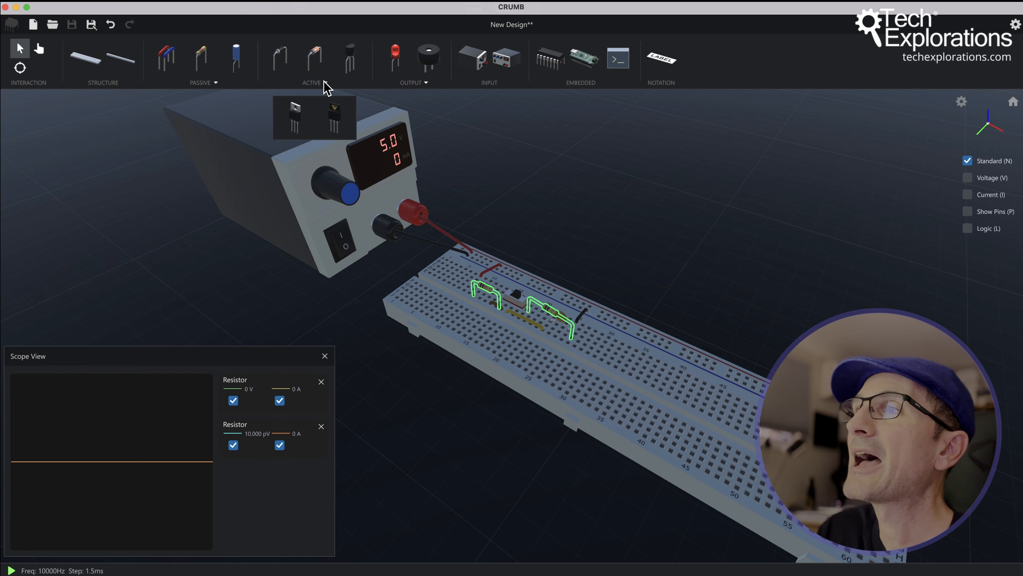
pyautogui.click(418, 84)
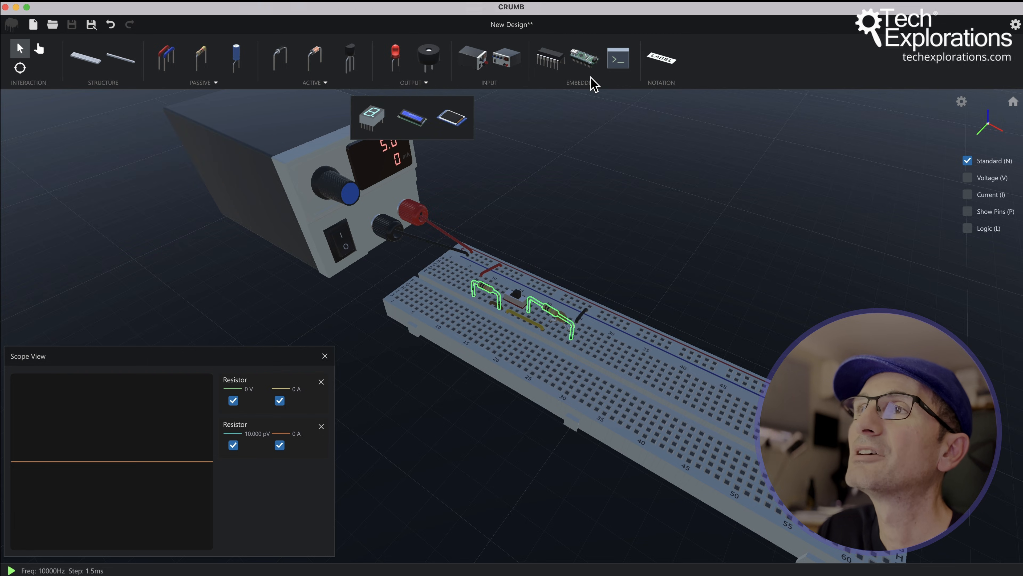
pyautogui.click(550, 60)
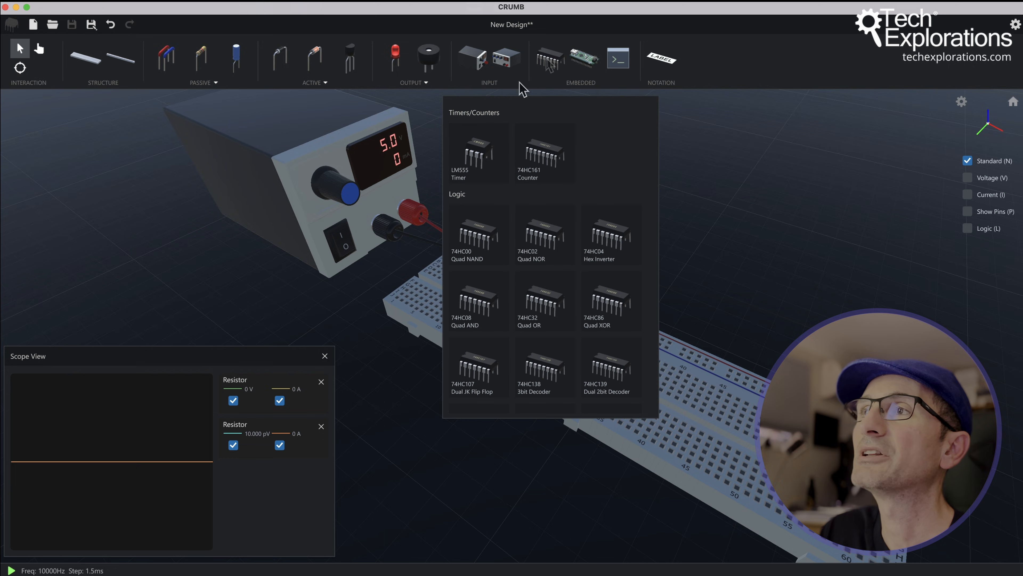
pyautogui.scroll(-10, 537, 256)
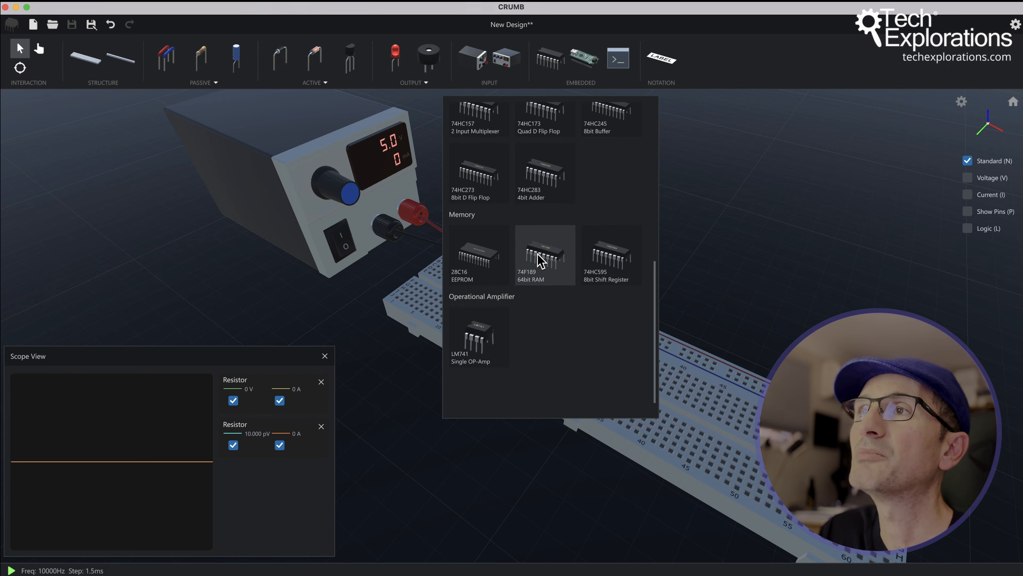
pyautogui.scroll(10, 539, 259)
pyautogui.click(585, 60)
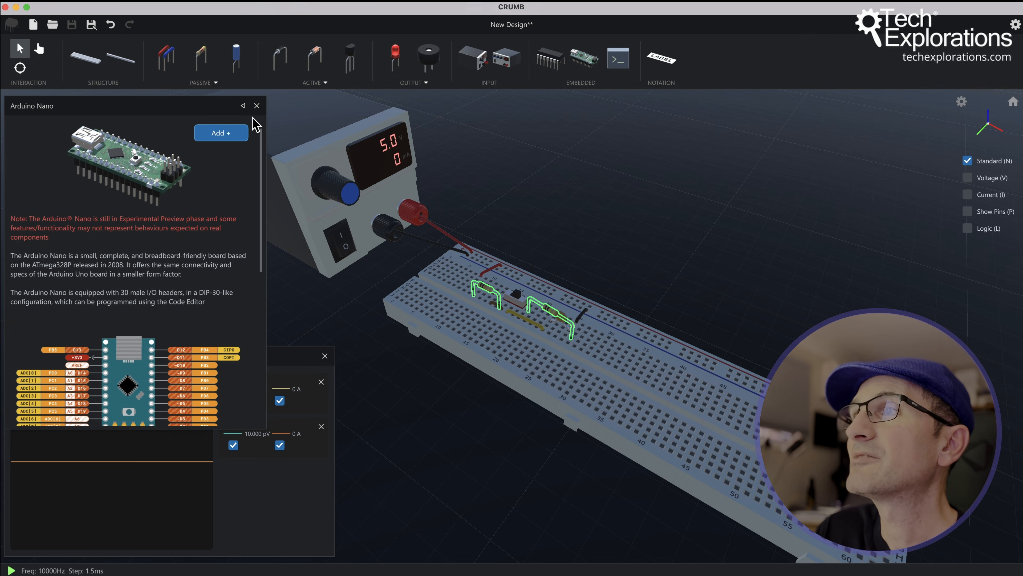
pyautogui.click(257, 105)
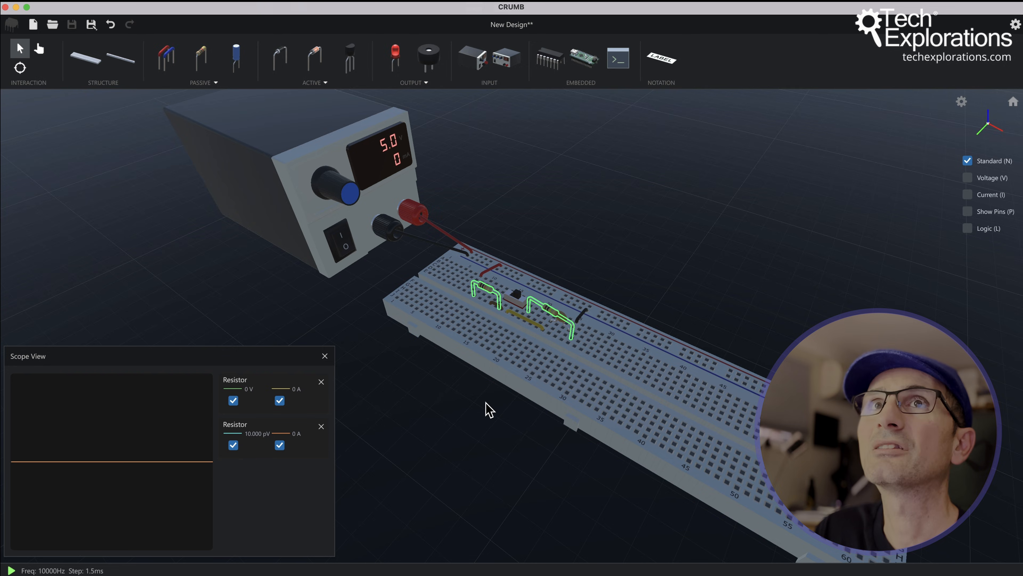